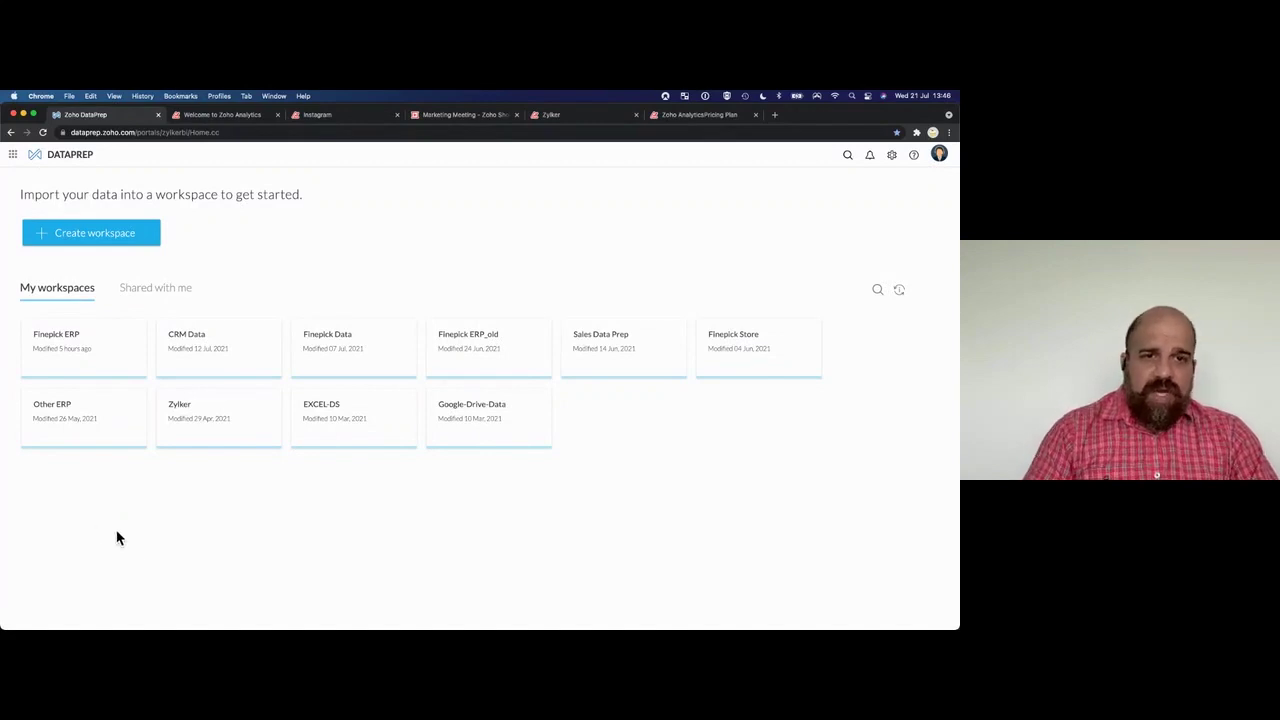
# Review the cloud database services available as a data source for a new workspace, and cancel its creation.
pyautogui.click(109, 242)
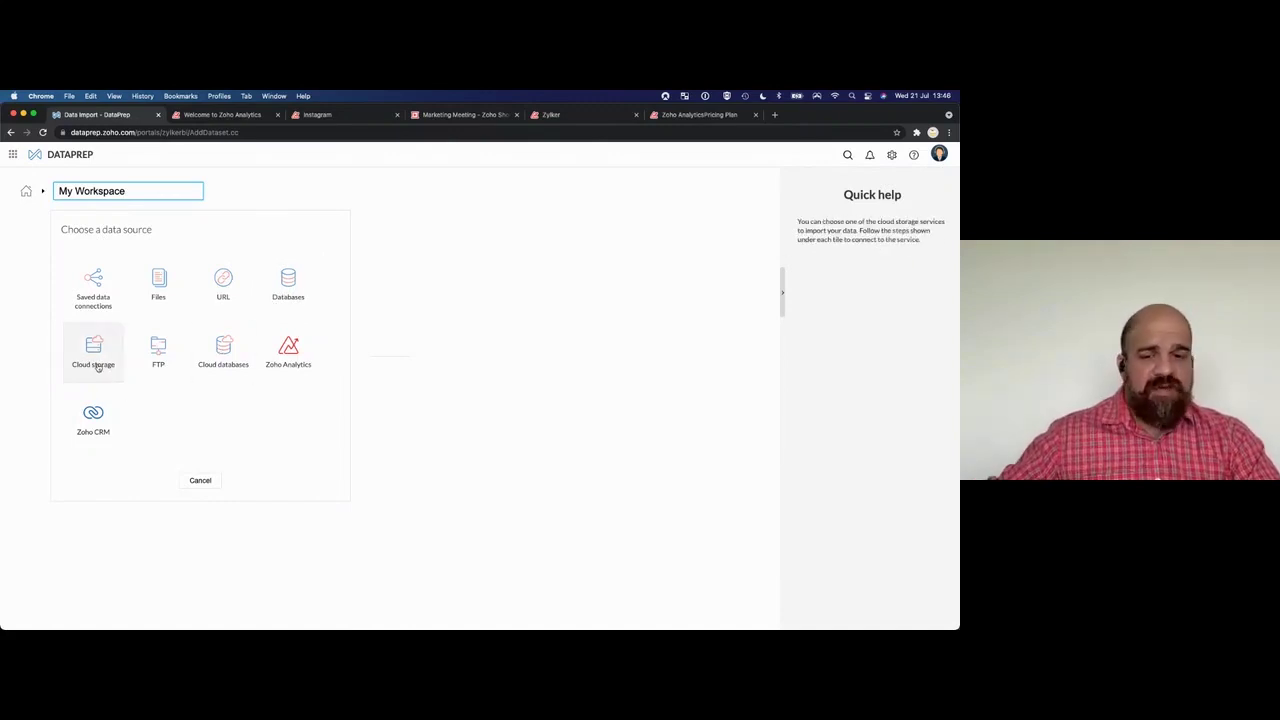
pyautogui.click(218, 366)
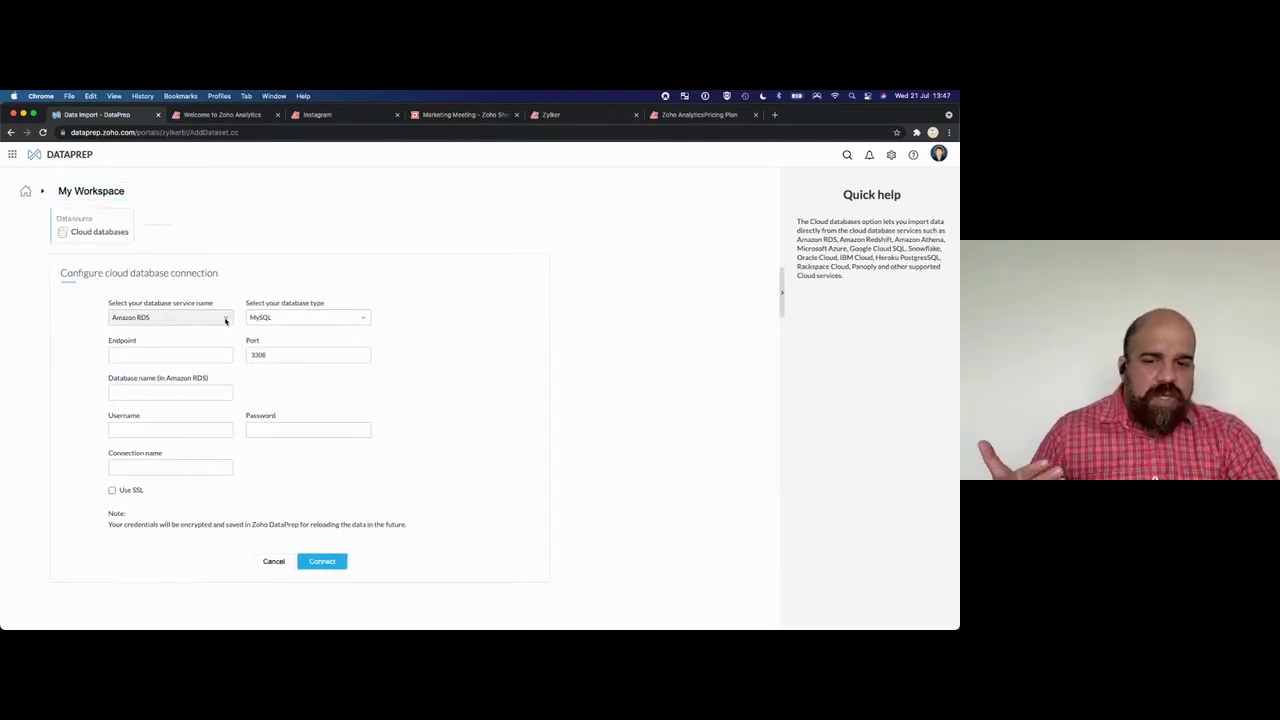
pyautogui.click(225, 318)
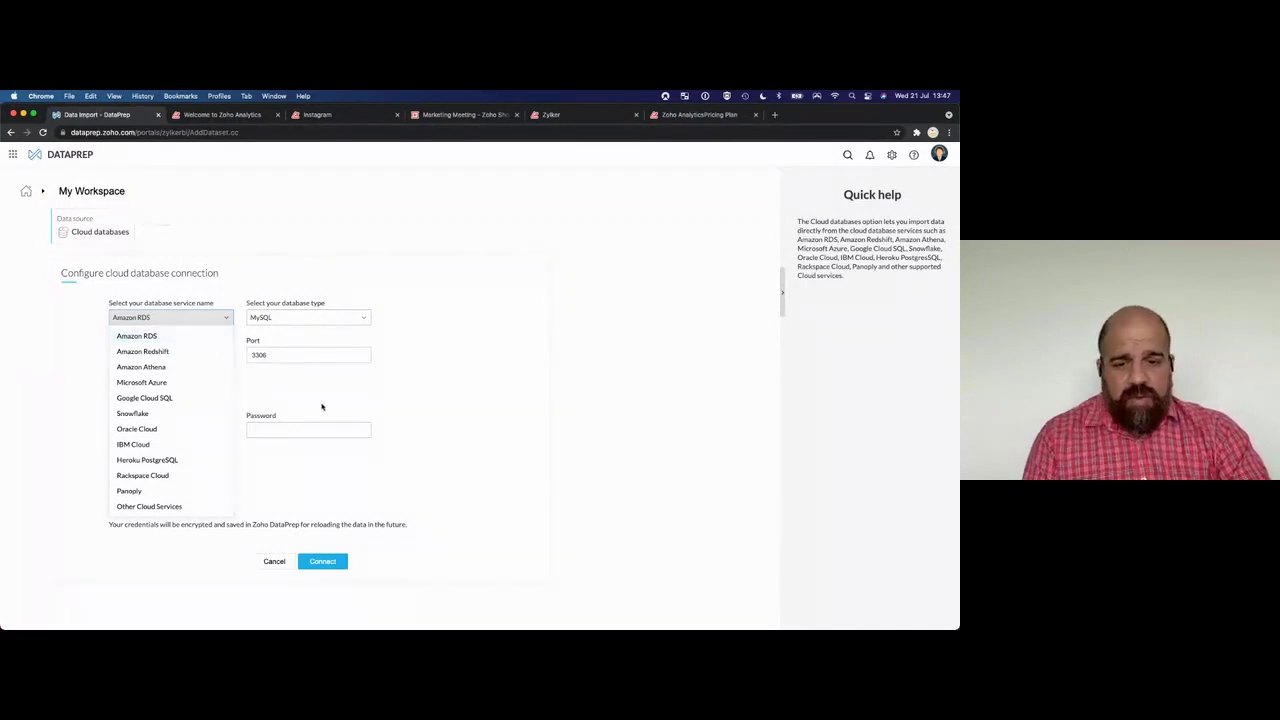
pyautogui.click(200, 337)
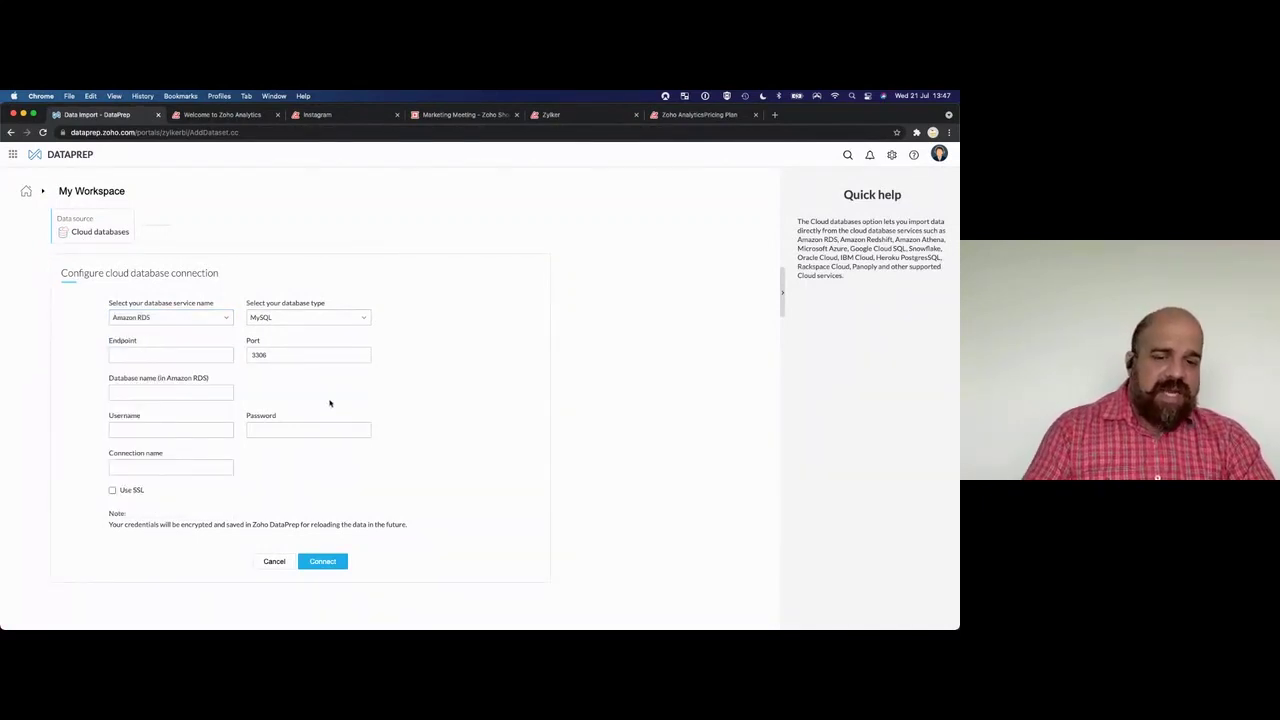
pyautogui.click(274, 562)
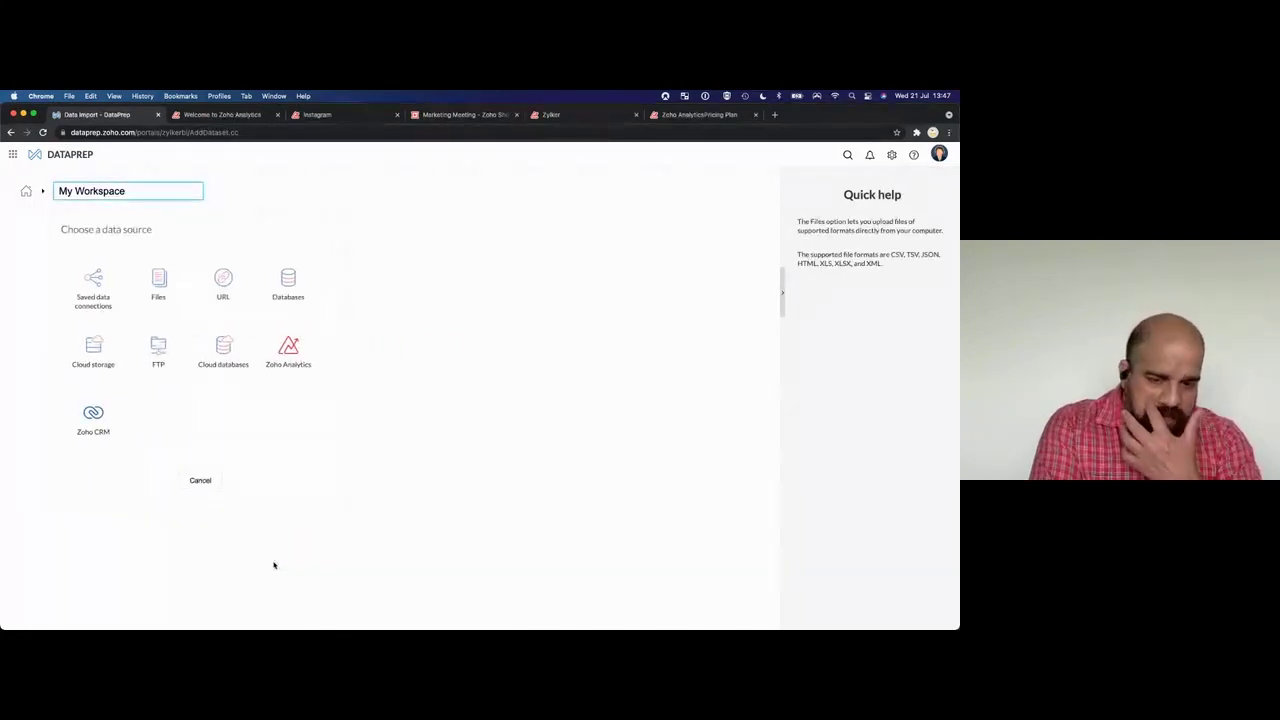
pyautogui.click(197, 480)
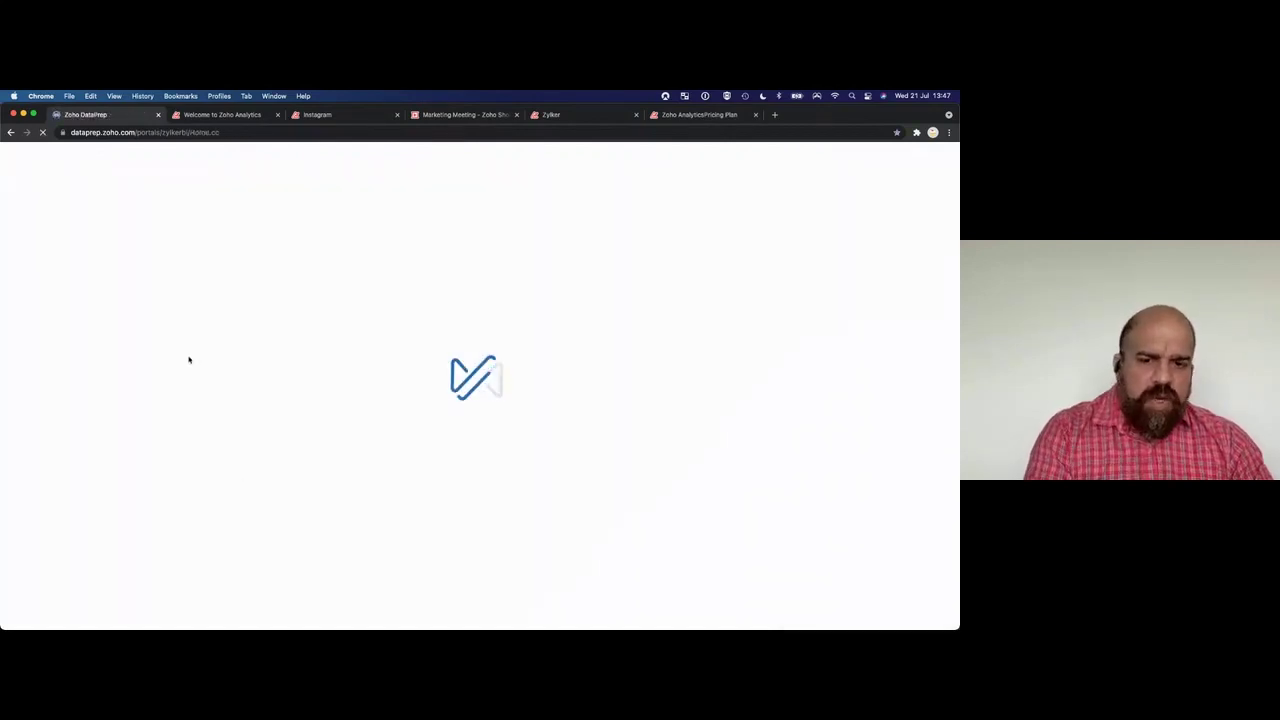
# Look over the Zoho Analytics and Zoho CRM import options for a new workspace, and cancel without importing.
pyautogui.click(111, 232)
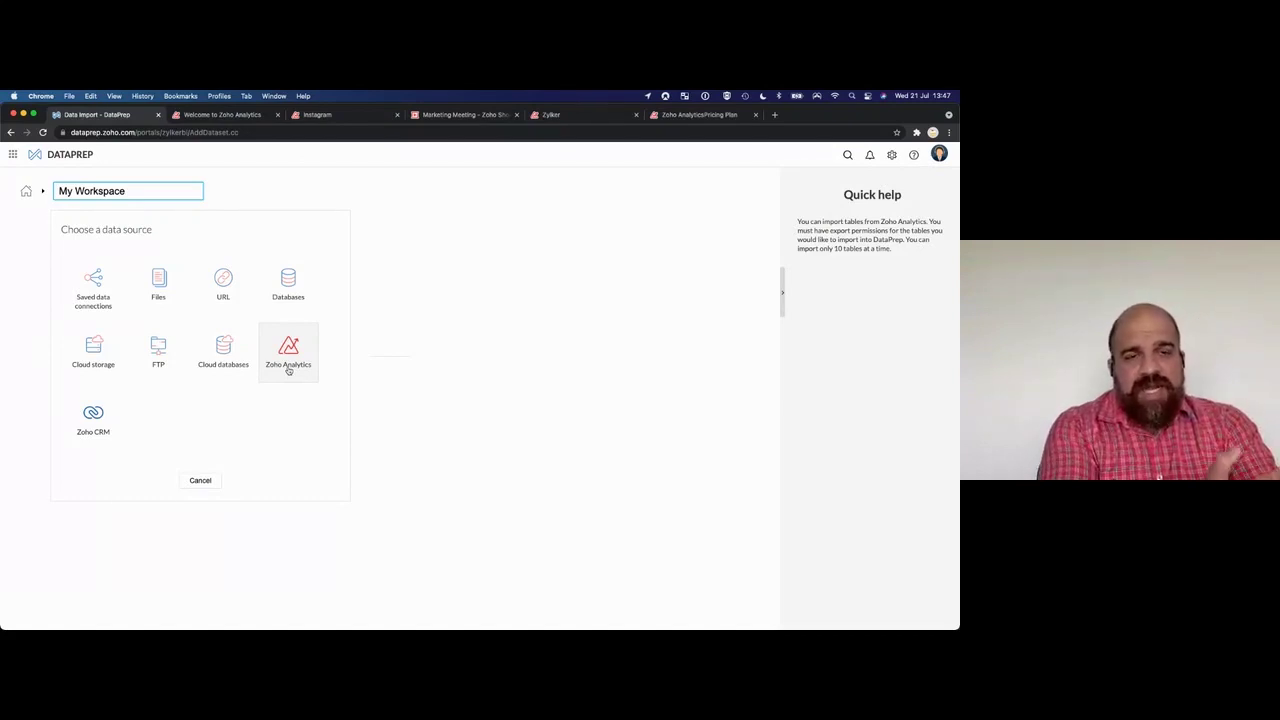
pyautogui.click(288, 368)
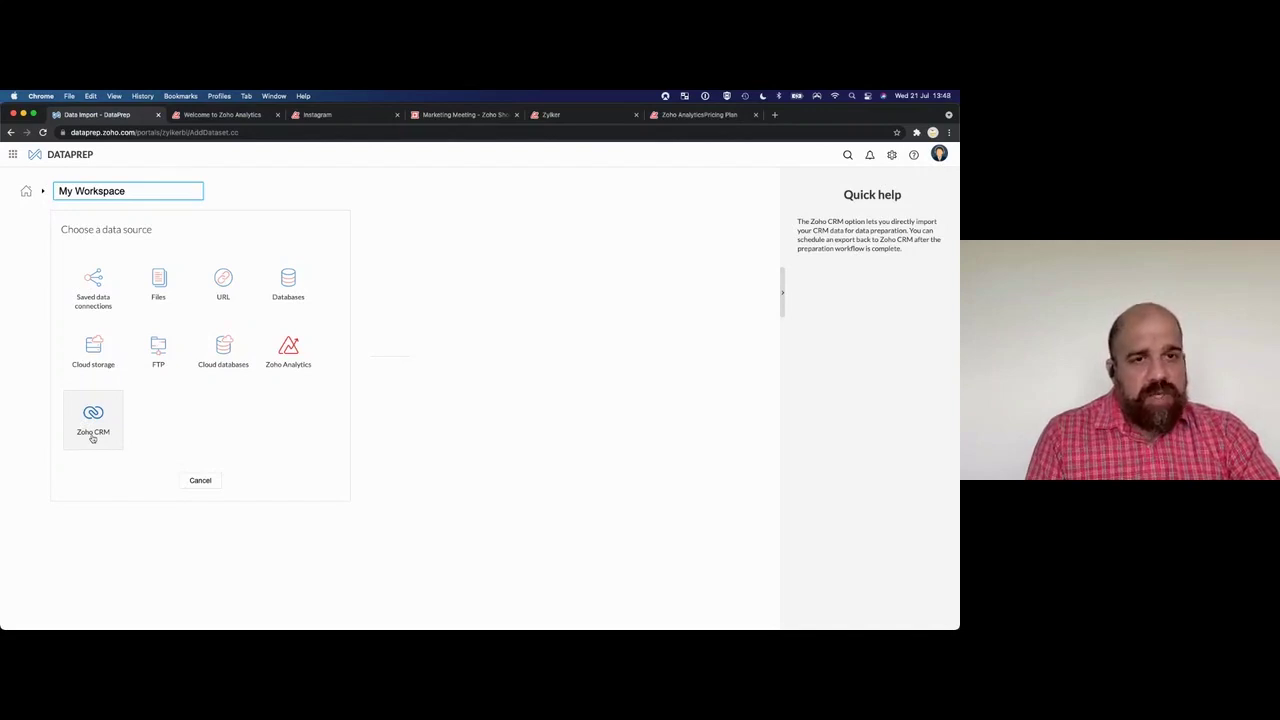
pyautogui.click(200, 480)
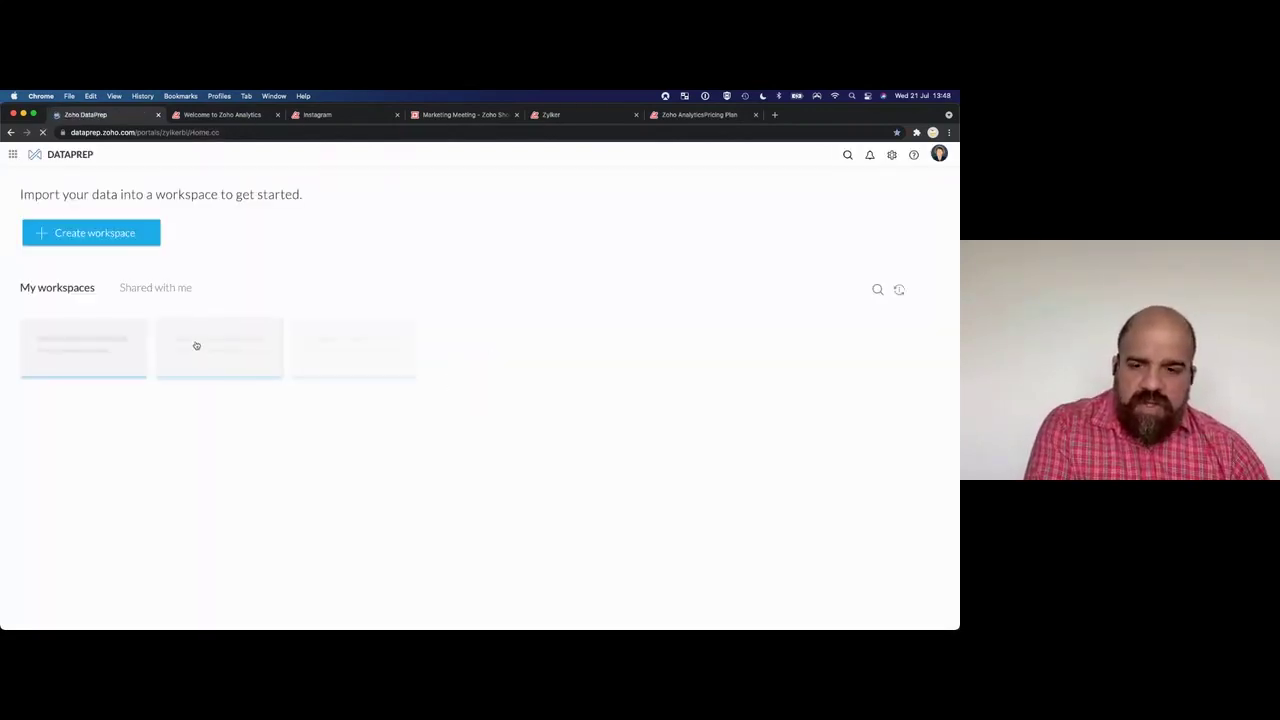
# Open the Items dataset in the Finepick ERP workspace.
pyautogui.click(72, 340)
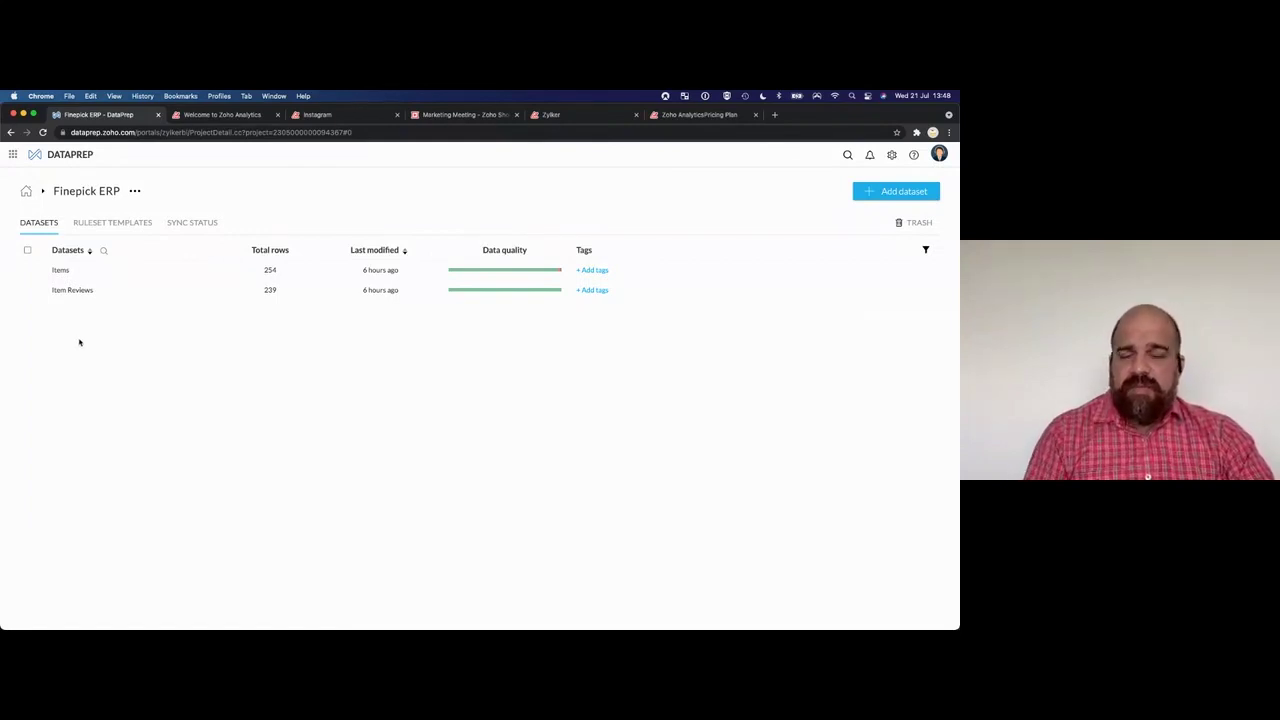
pyautogui.click(60, 271)
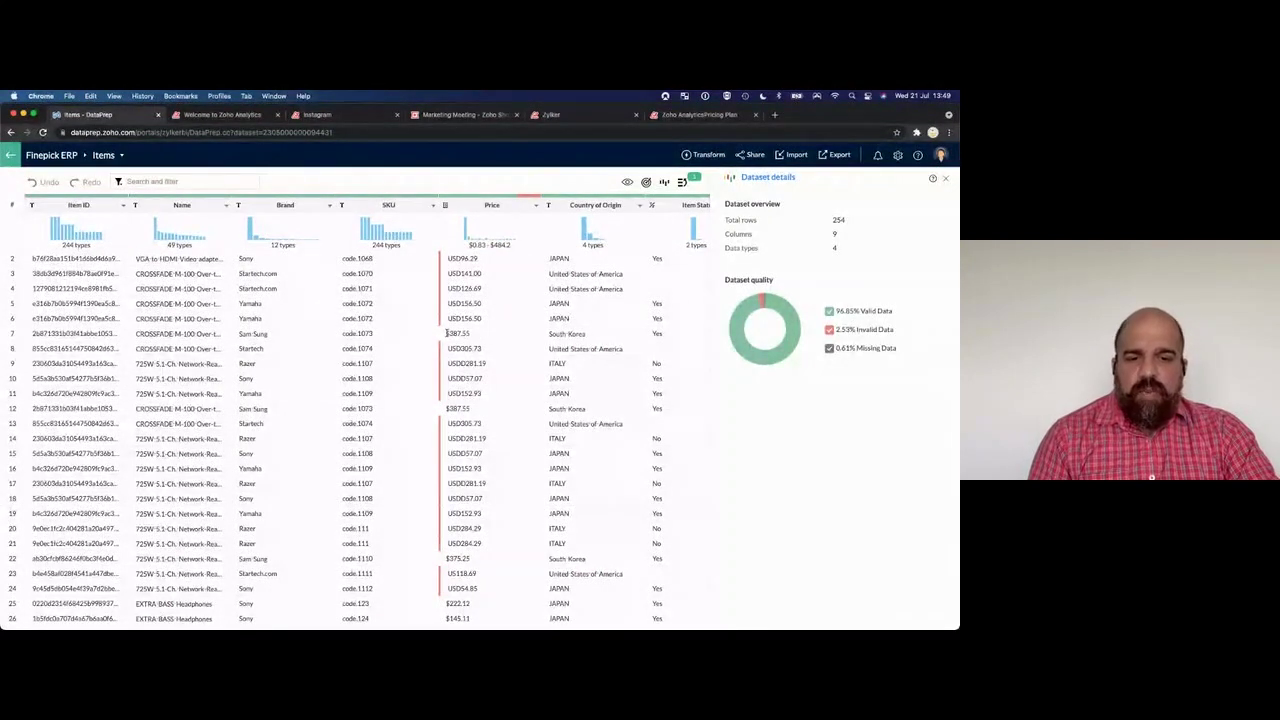
pyautogui.moveTo(447, 333); pyautogui.dragTo(451, 333)
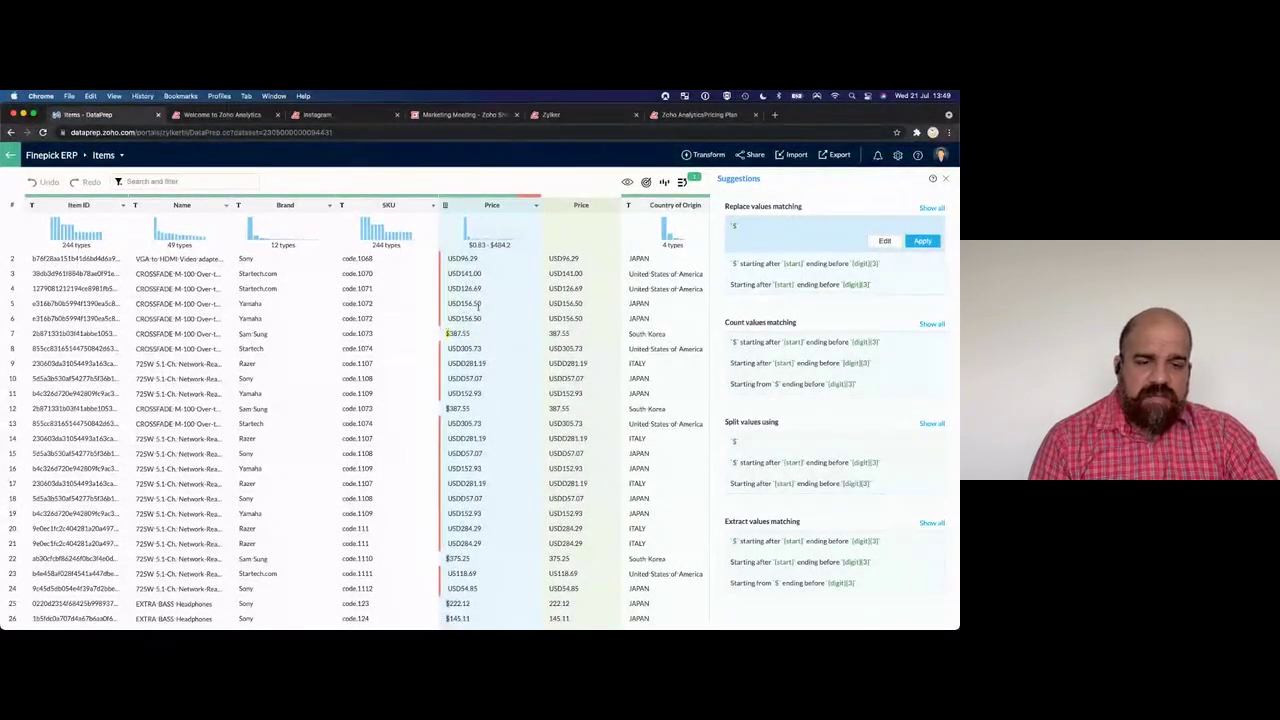
pyautogui.click(450, 258)
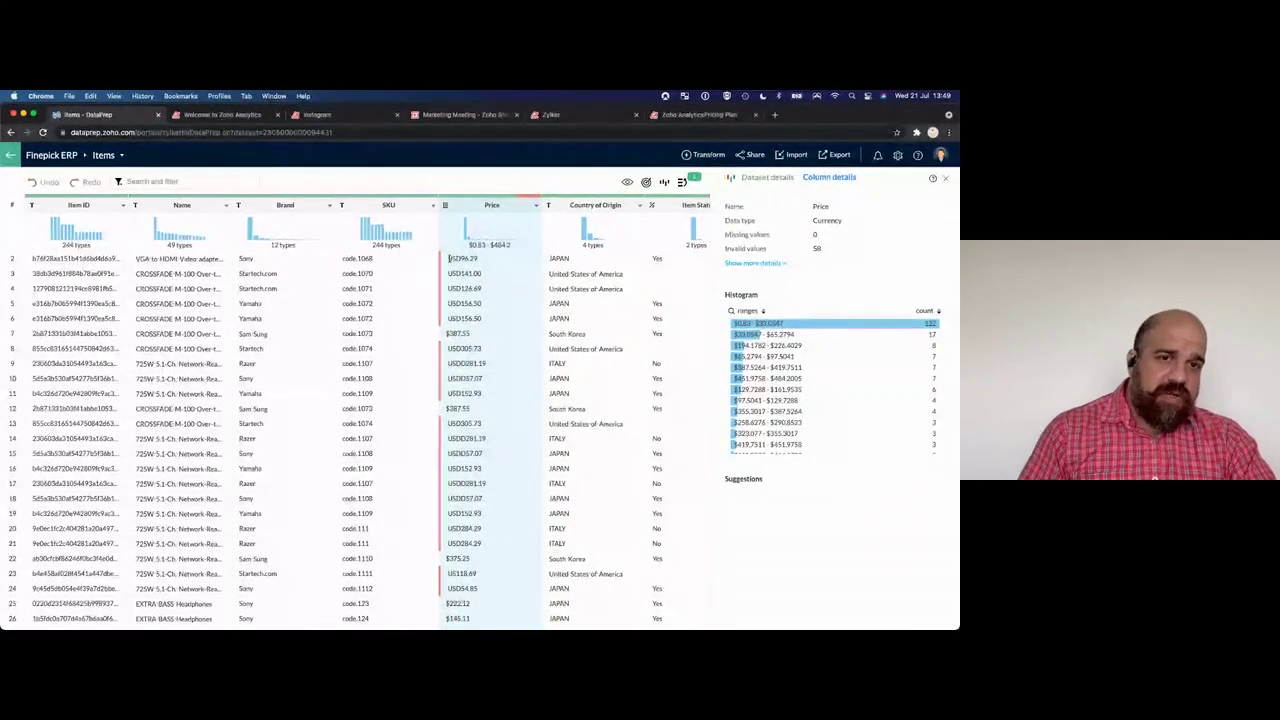
pyautogui.scroll(-1, 449, 258)
pyautogui.scroll(1, 449, 258)
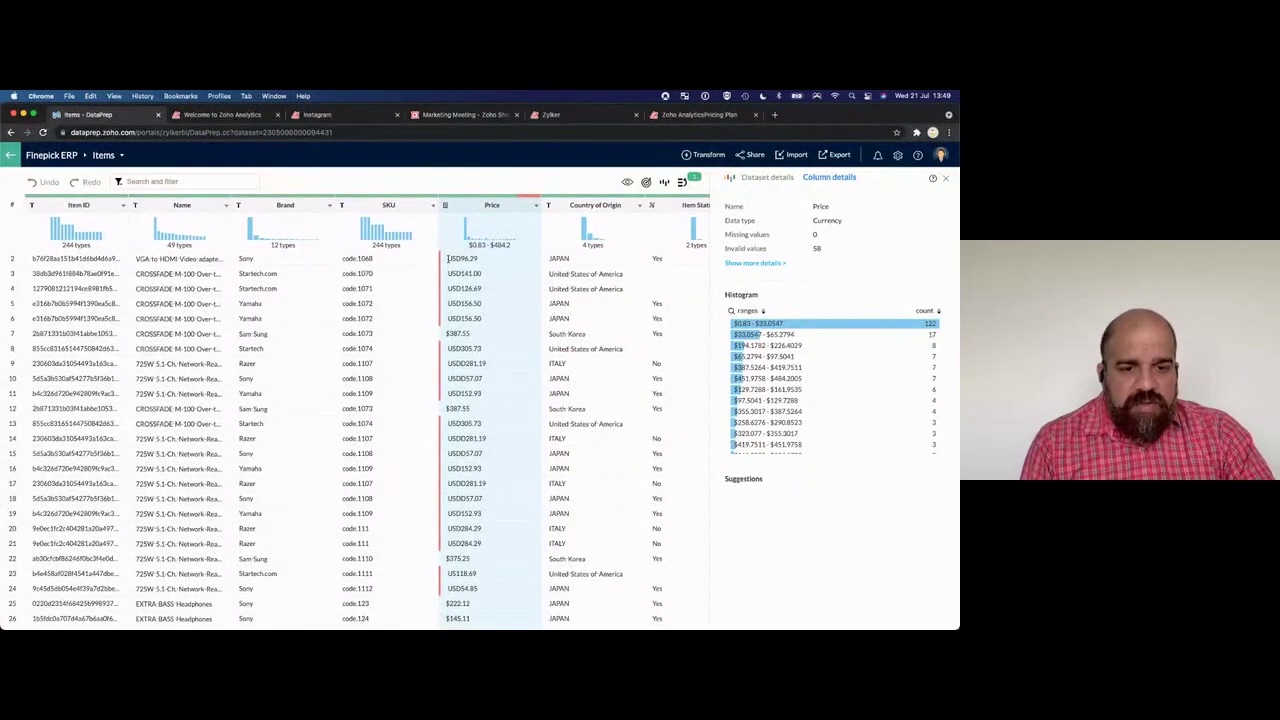
# Using the USD and USDD prefixes in the Price column as samples, replace matching uppercase text before the digits with $.
pyautogui.moveTo(448, 258); pyautogui.dragTo(462, 258)
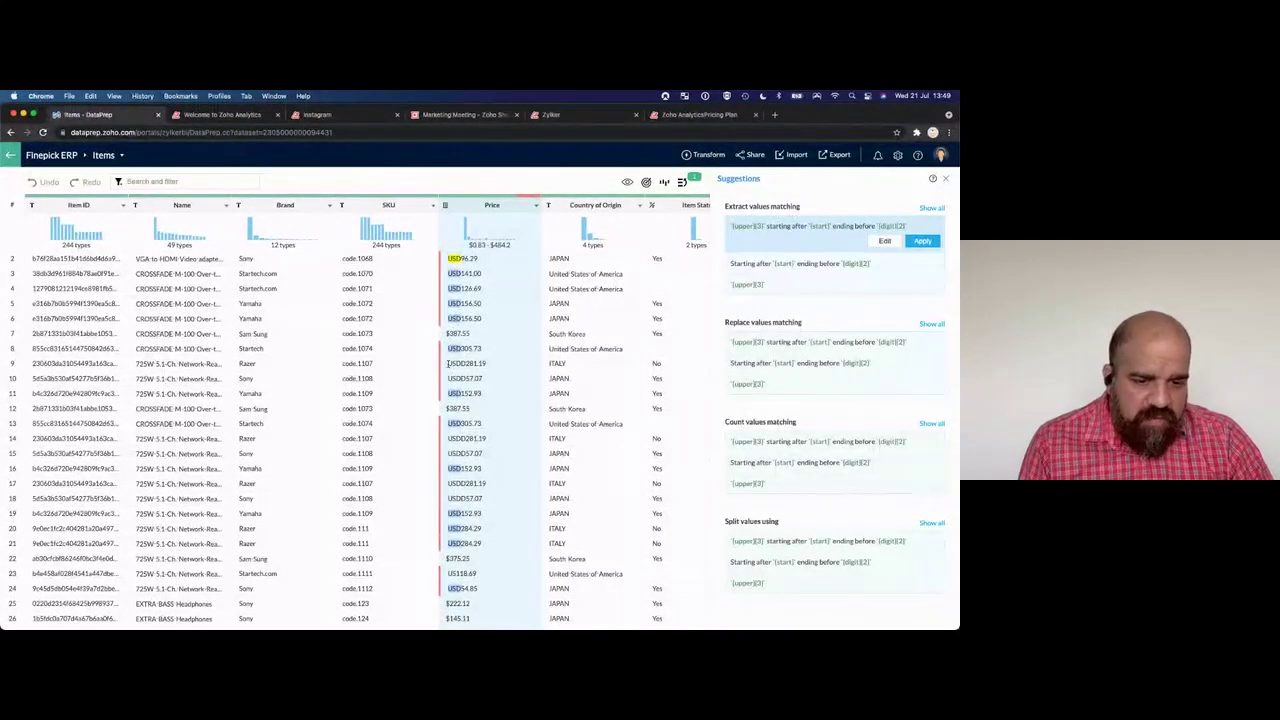
pyautogui.moveTo(447, 363); pyautogui.dragTo(461, 364)
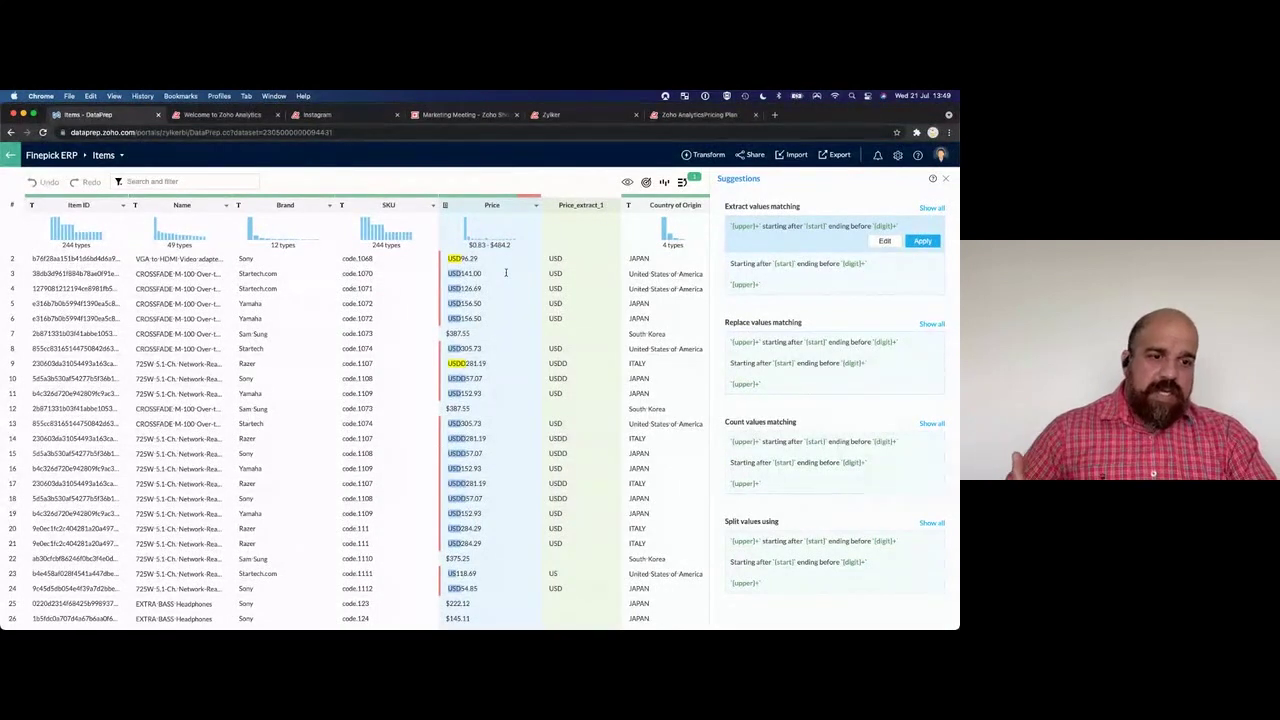
pyautogui.moveTo(808, 224)
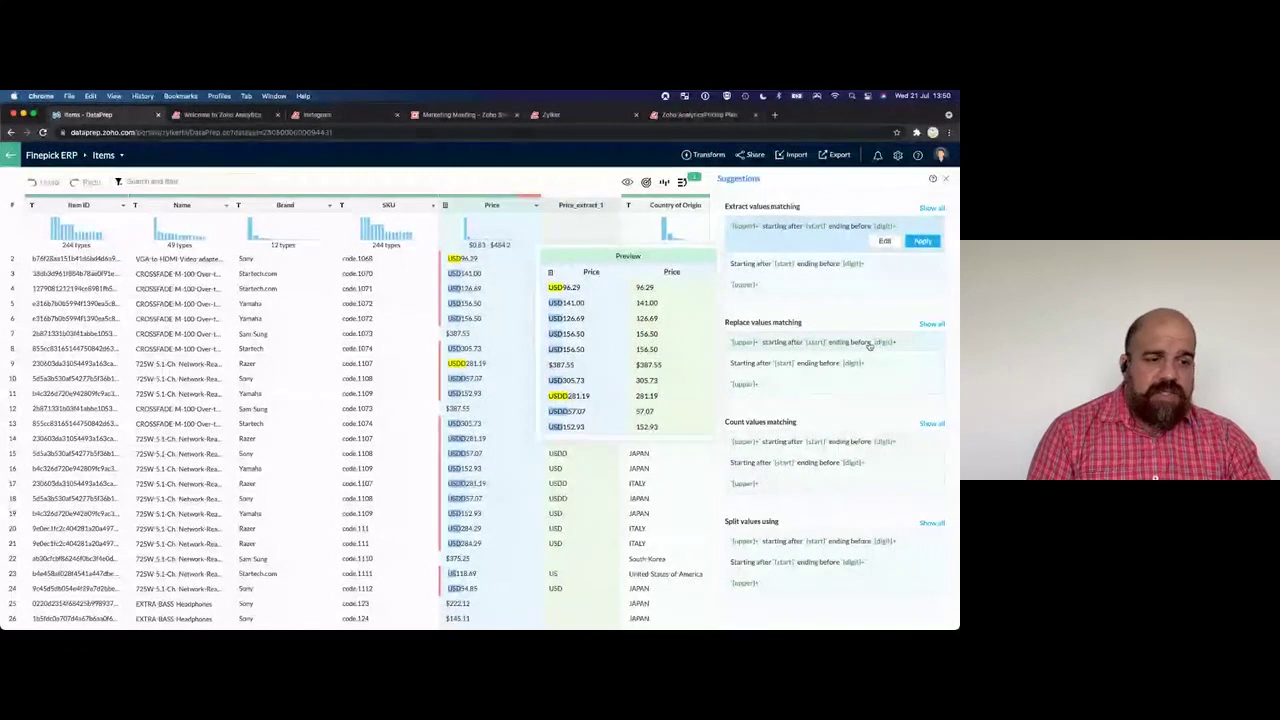
pyautogui.click(877, 344)
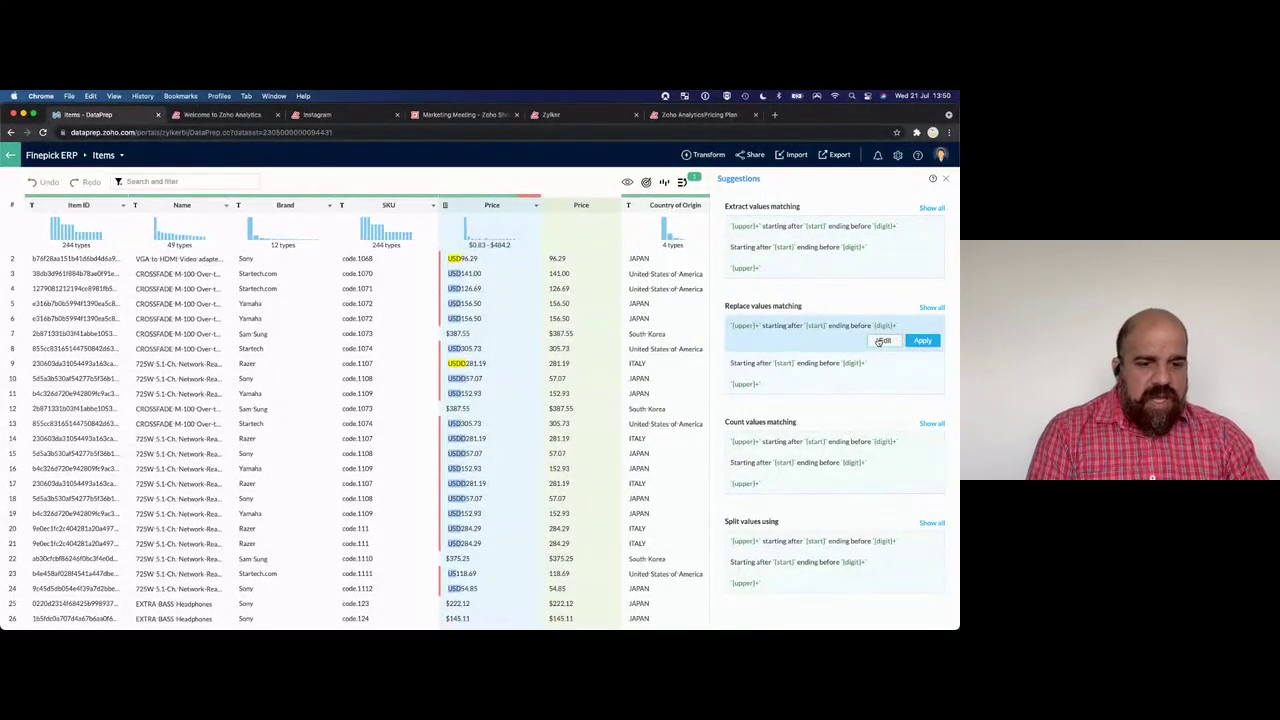
pyautogui.click(880, 342)
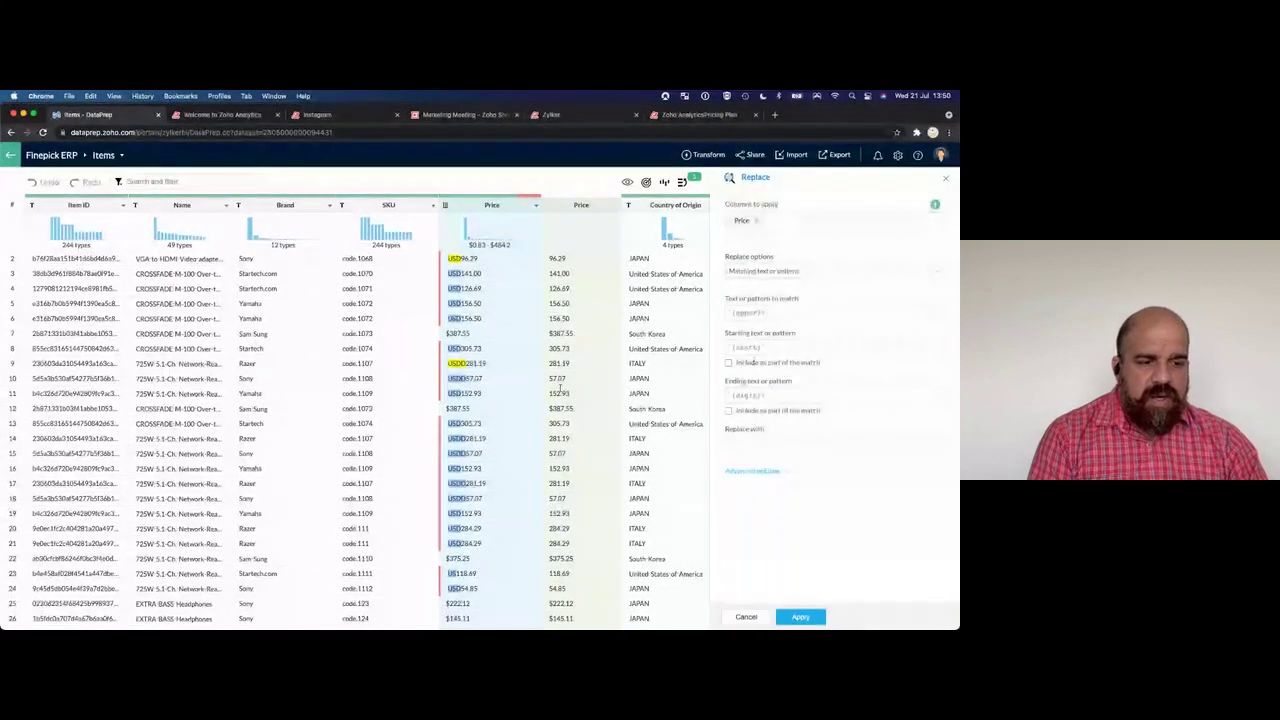
pyautogui.click(752, 445)
pyautogui.write('$')
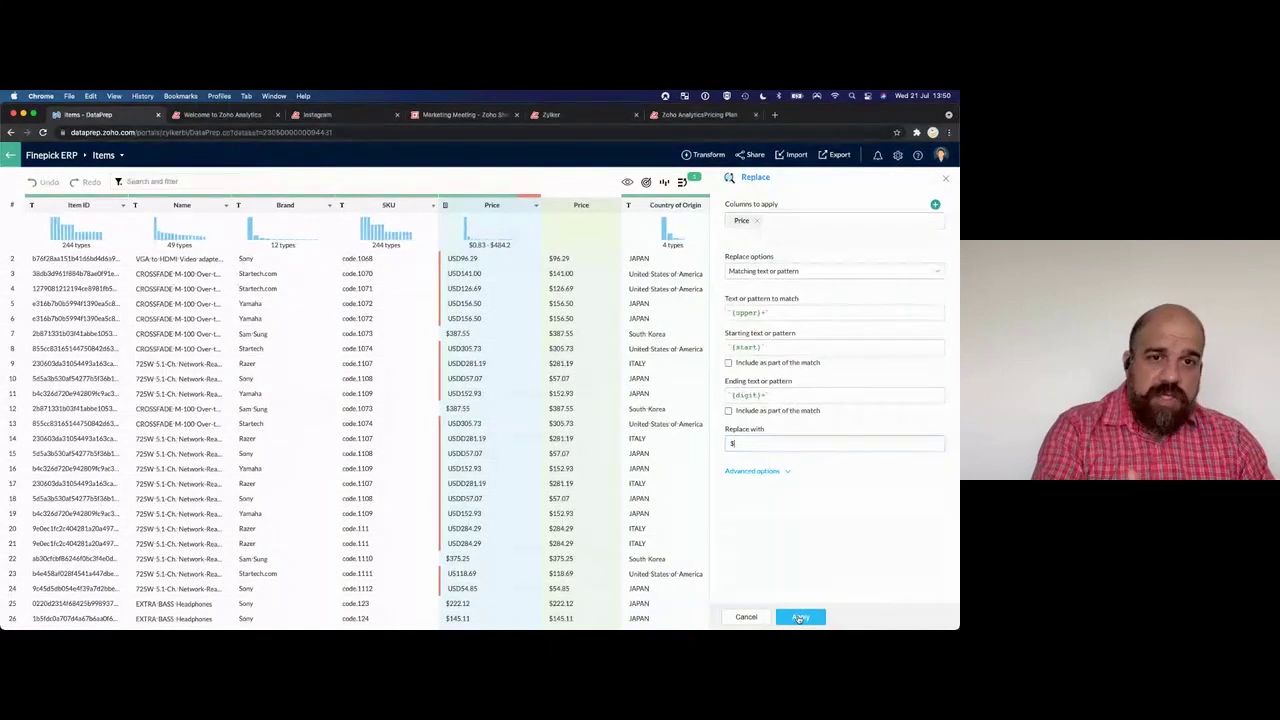
pyautogui.click(800, 617)
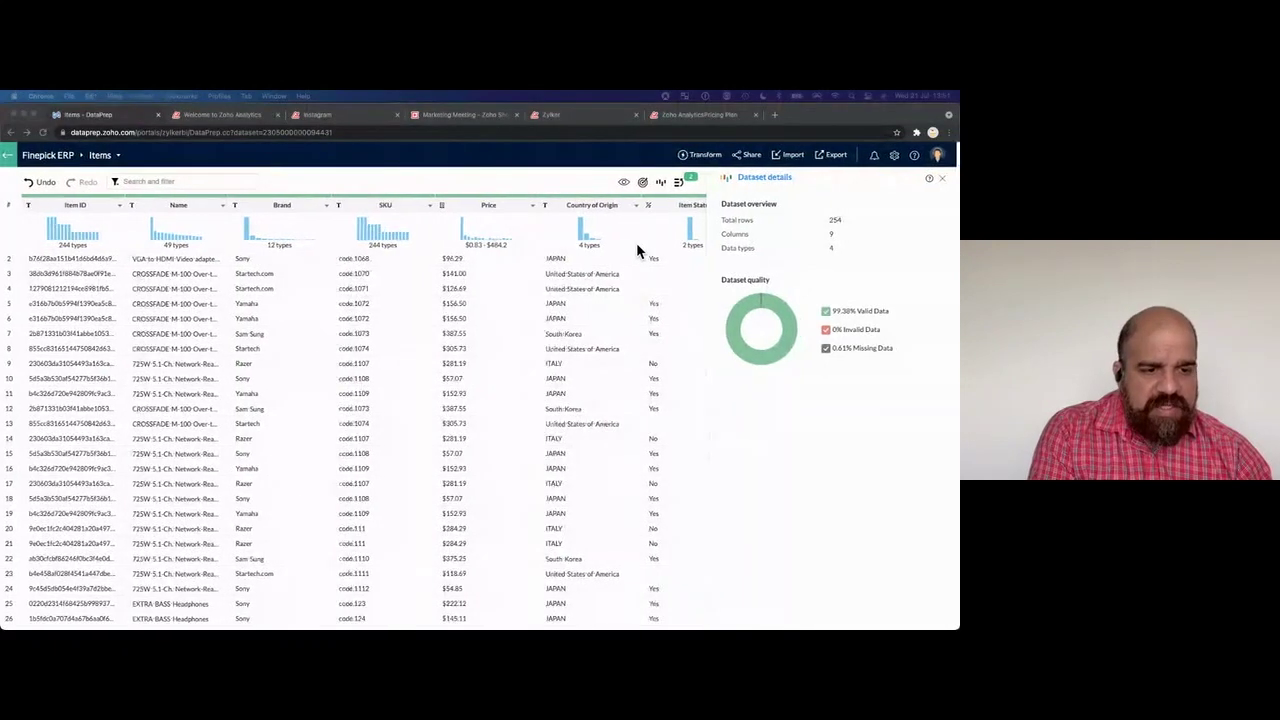
# Fill the empty Item Status cells using the formula IF('Country of Origin' = 'United States of America', 'Yes', 'No').
pyautogui.hscroll(3, 640, 287)
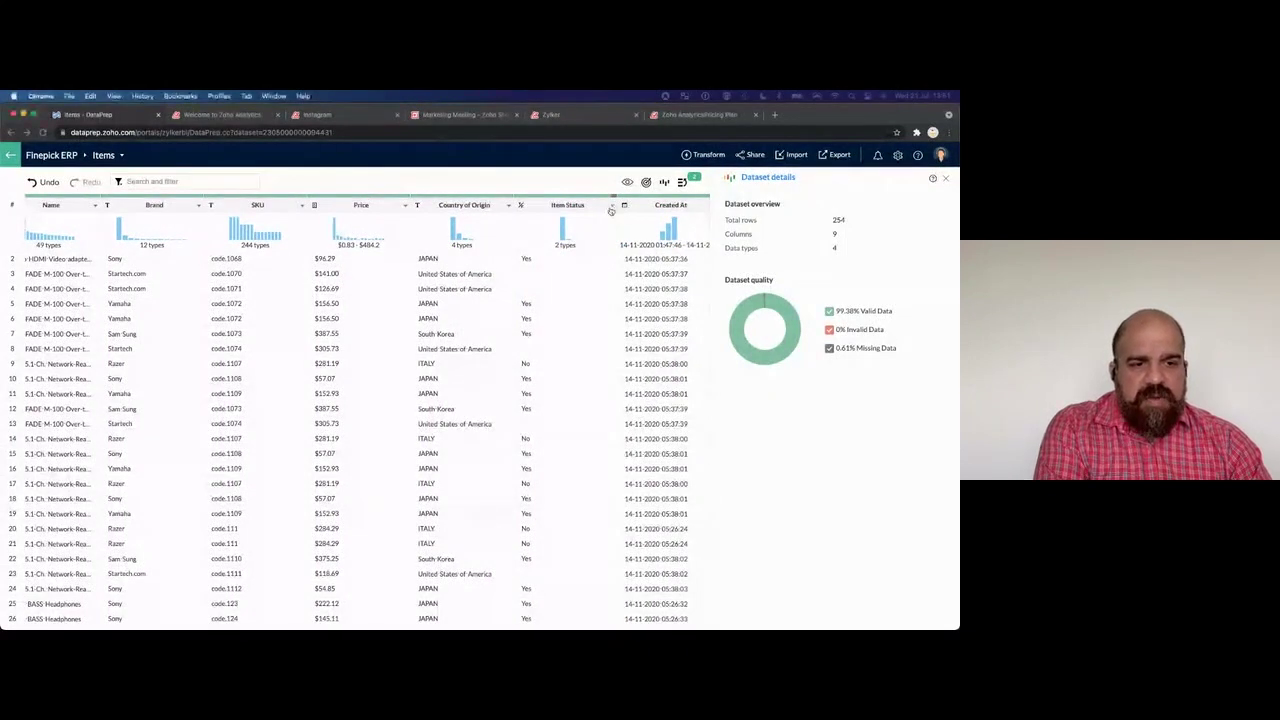
pyautogui.click(613, 206)
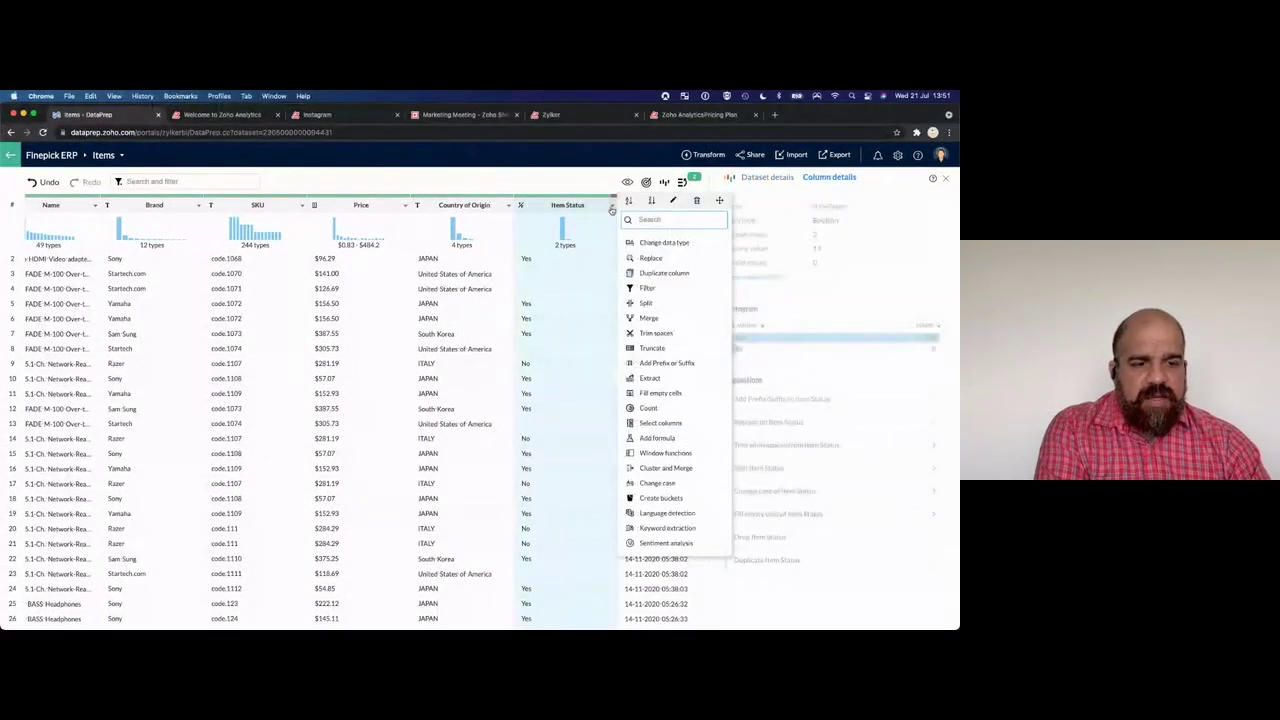
pyautogui.click(661, 393)
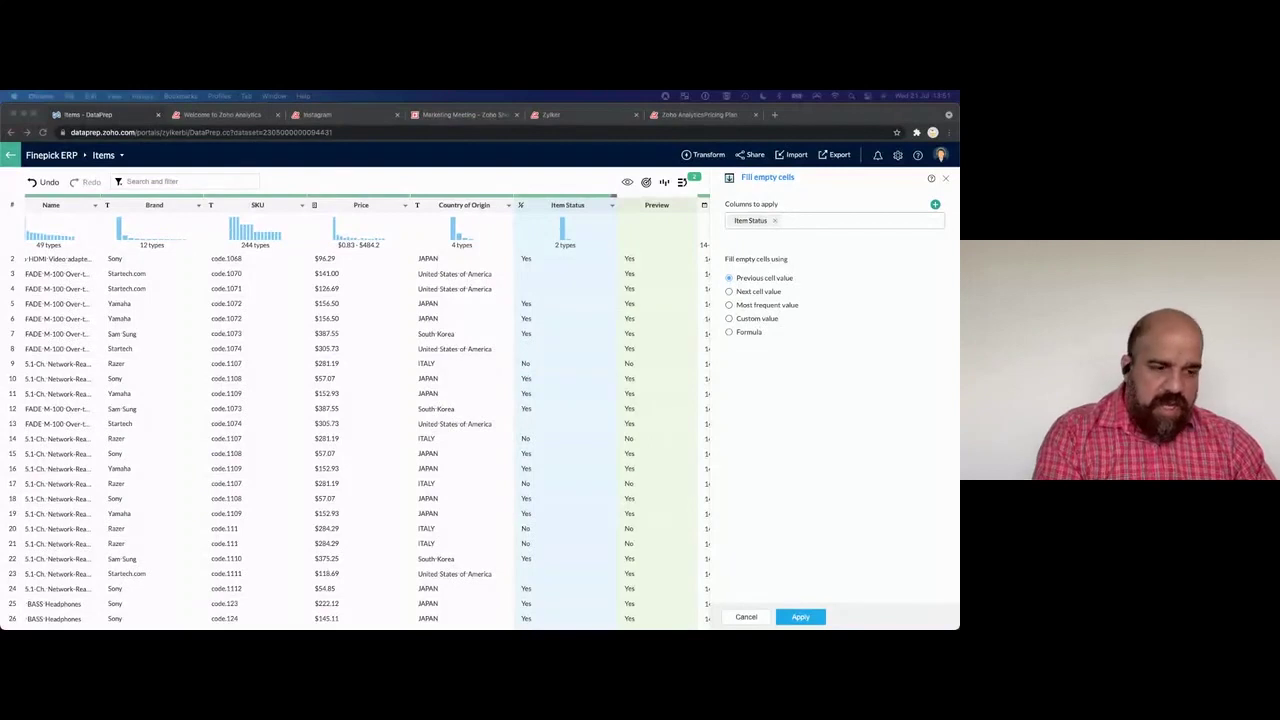
pyautogui.click(730, 319)
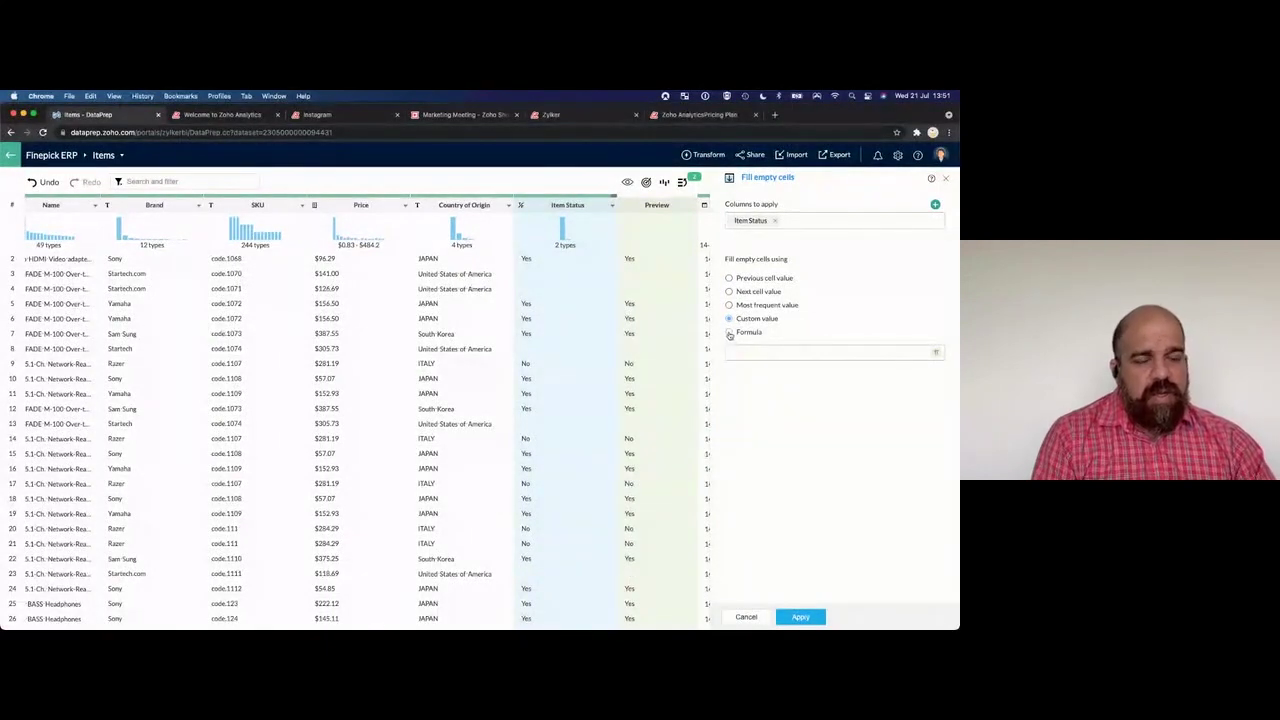
pyautogui.click(730, 333)
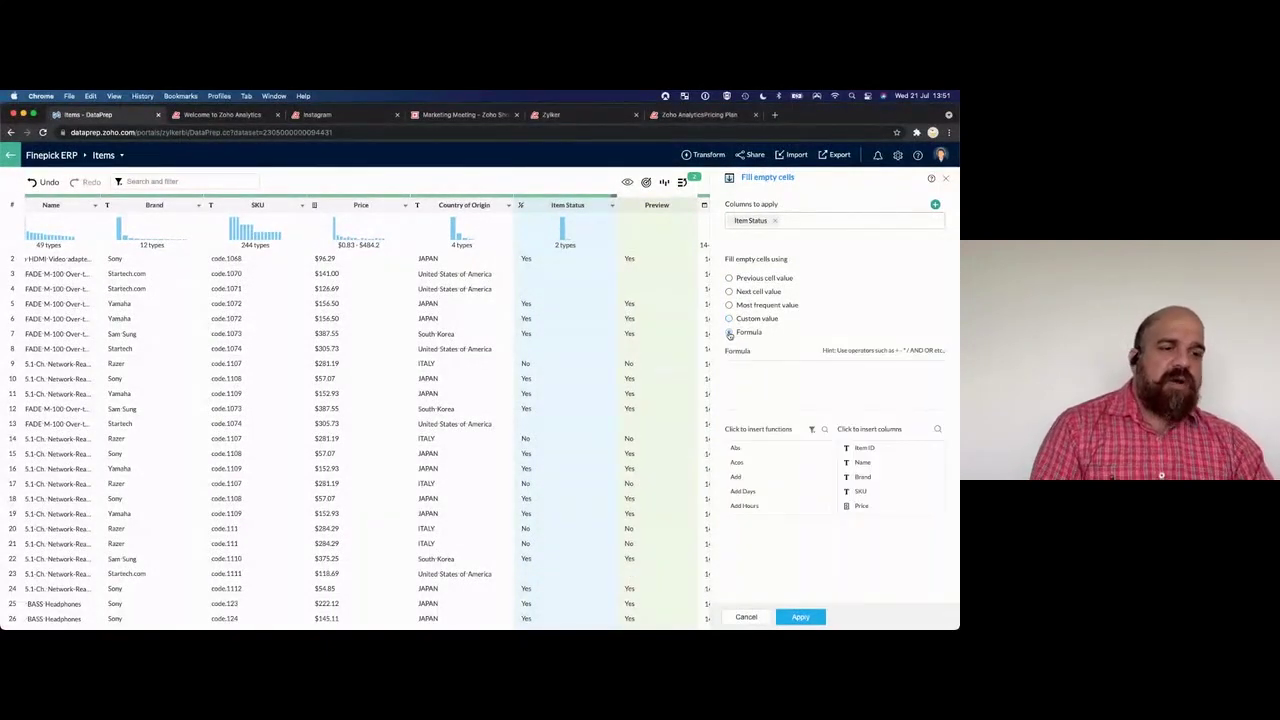
pyautogui.click(778, 372)
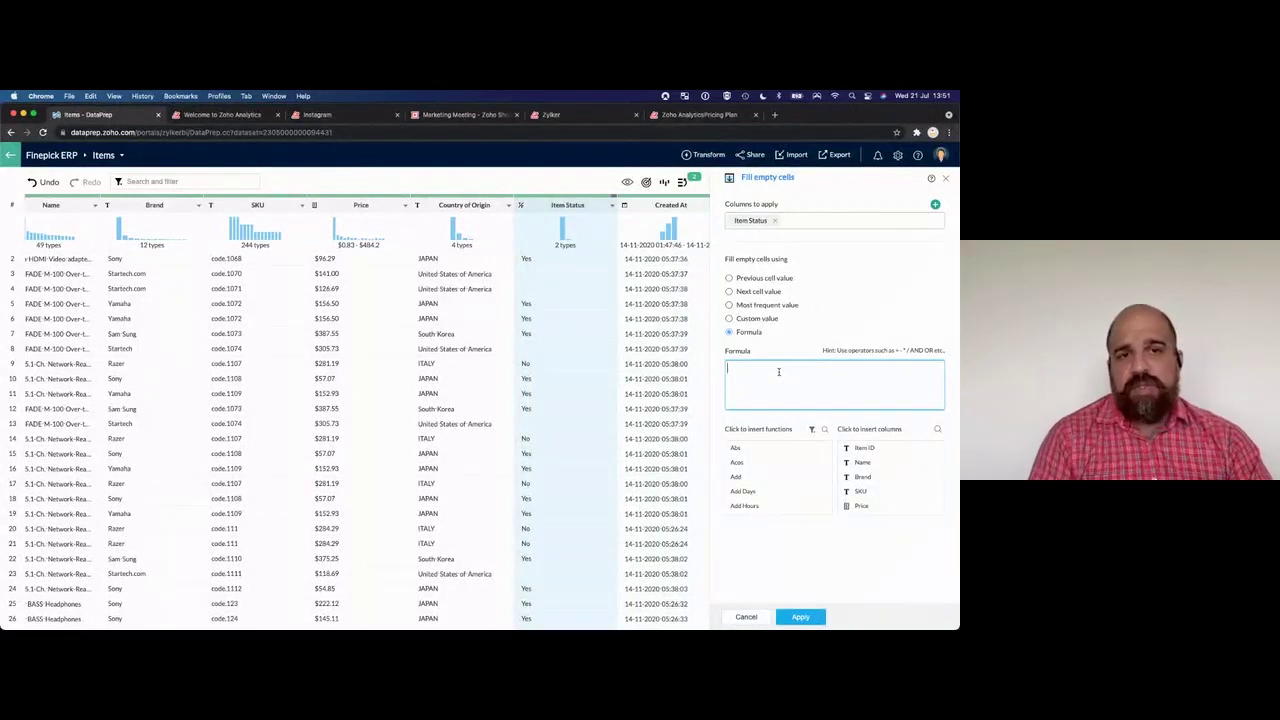
pyautogui.write("IF( 'Country of Origin' = 'United States of America', 'Yes', 'No')")
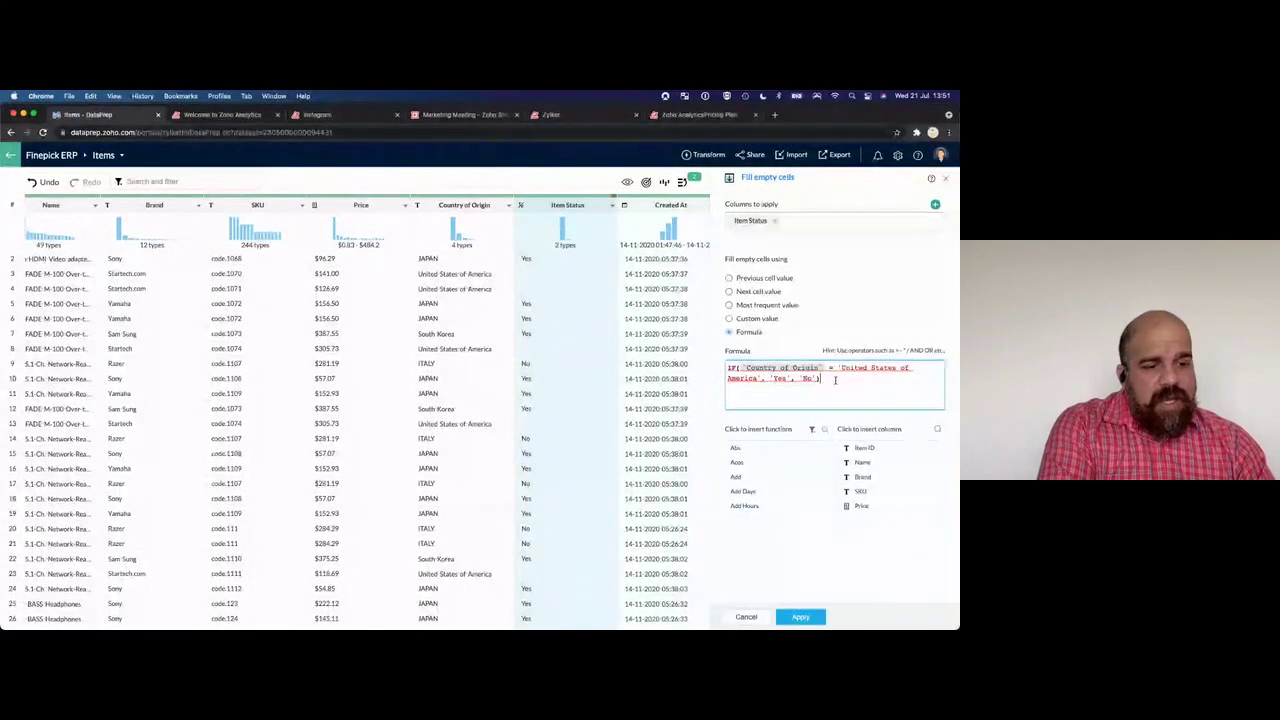
pyautogui.scroll(-3, 880, 462)
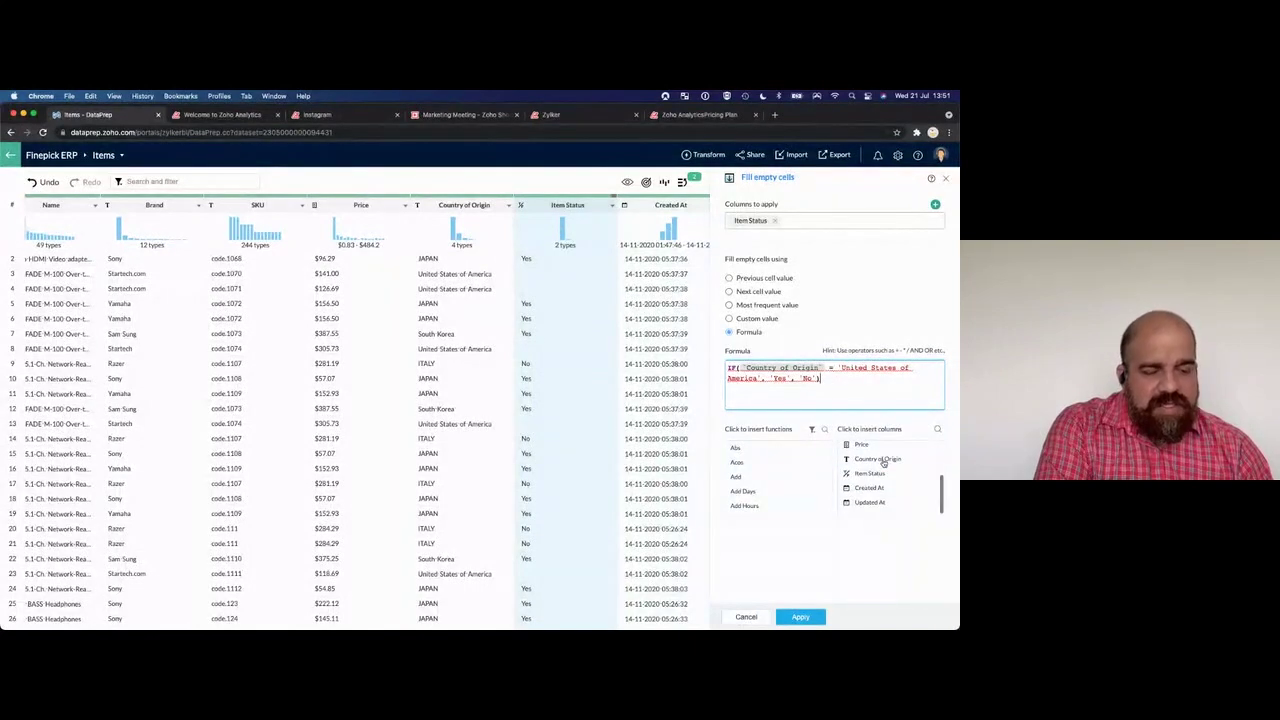
pyautogui.scroll(3, 876, 460)
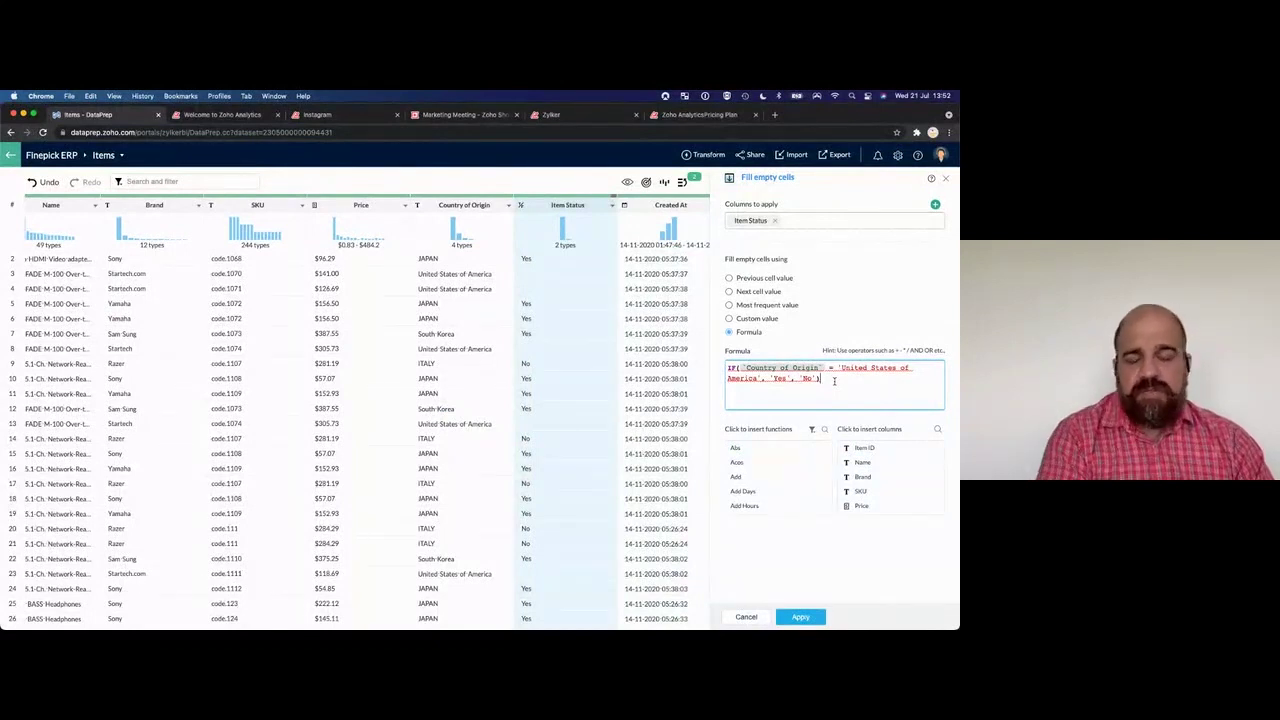
pyautogui.click(802, 617)
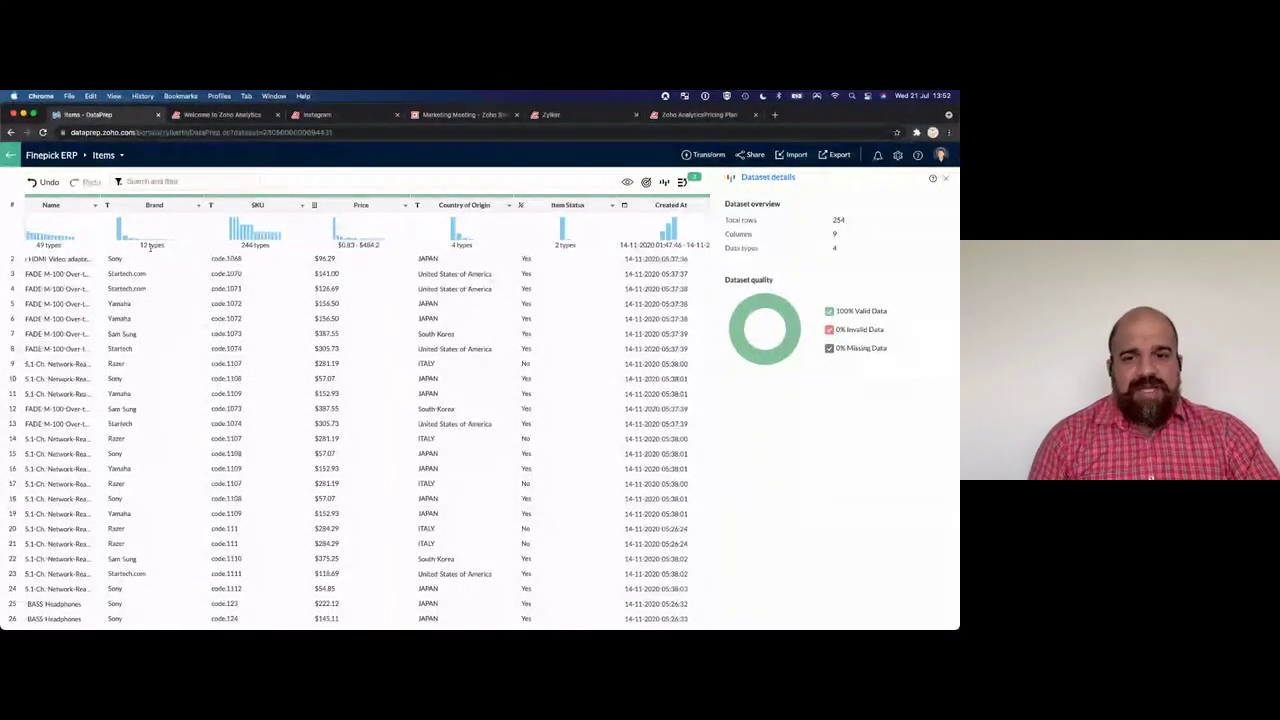
# Start a Cluster and Merge on the Brand column and set Samsung as the replacement for the Samsung spelling variants.
pyautogui.click(169, 209)
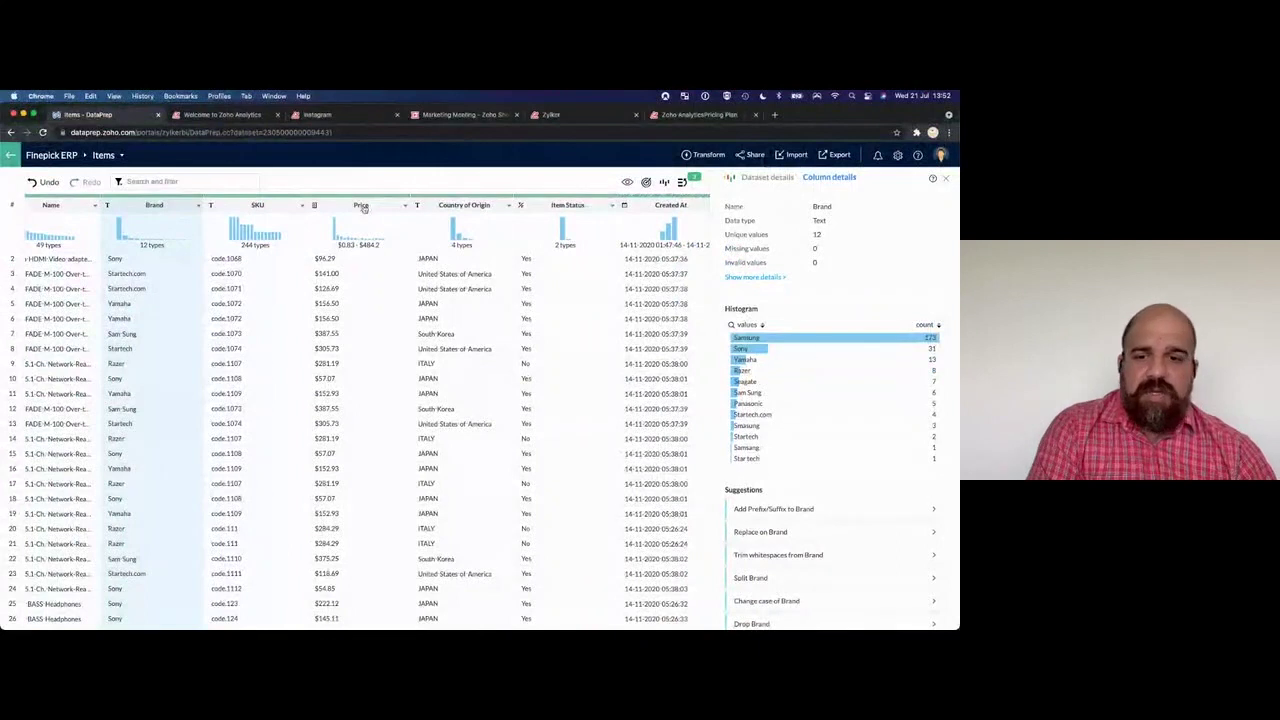
pyautogui.click(199, 206)
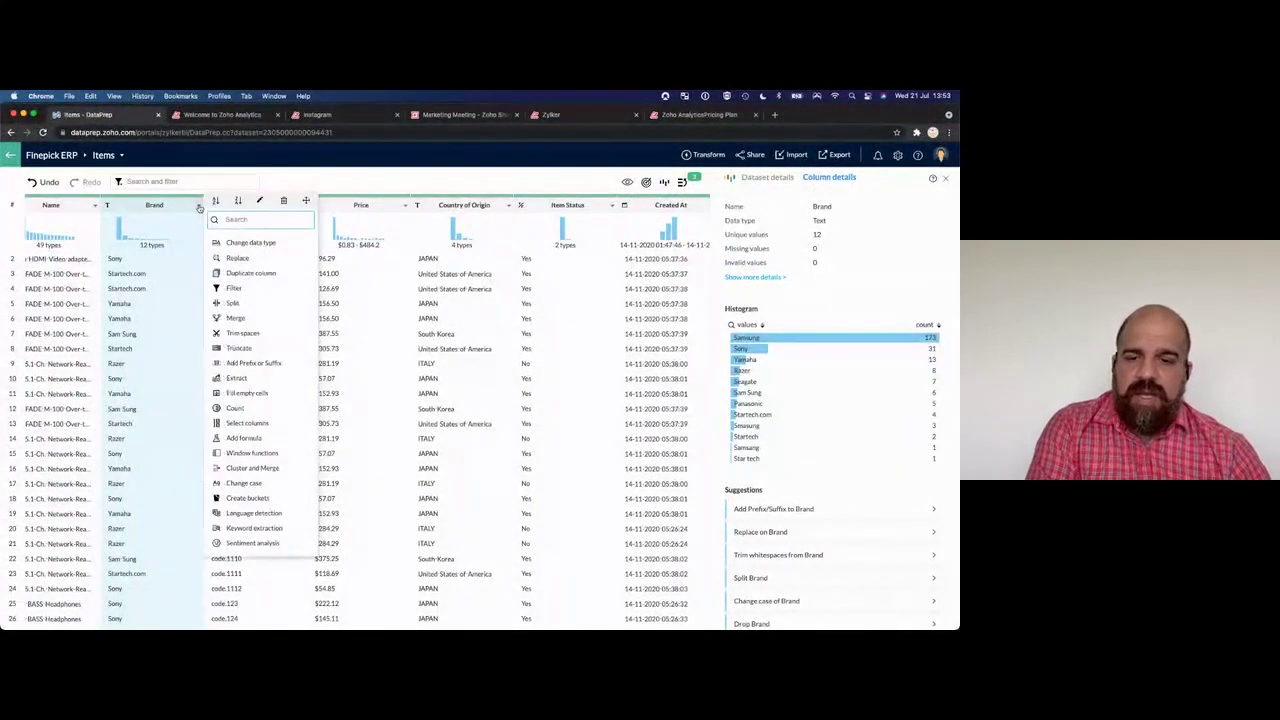
pyautogui.click(244, 469)
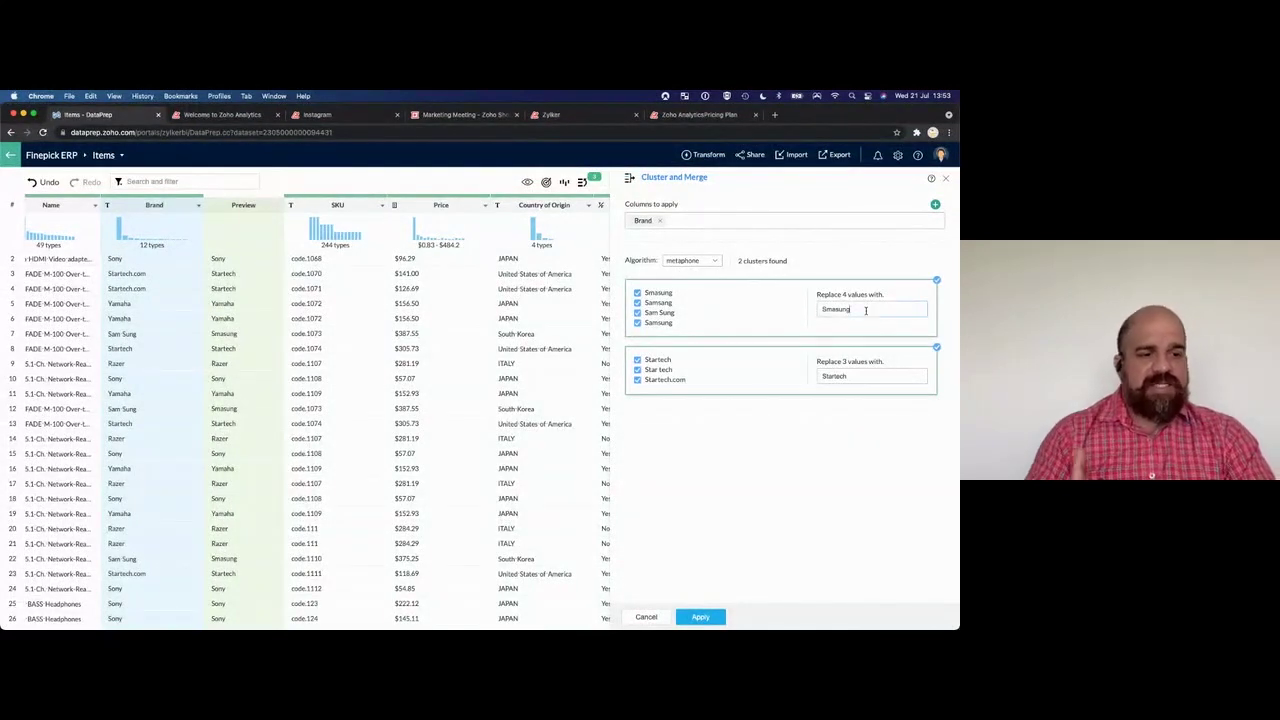
pyautogui.moveTo(866, 310); pyautogui.dragTo(809, 309)
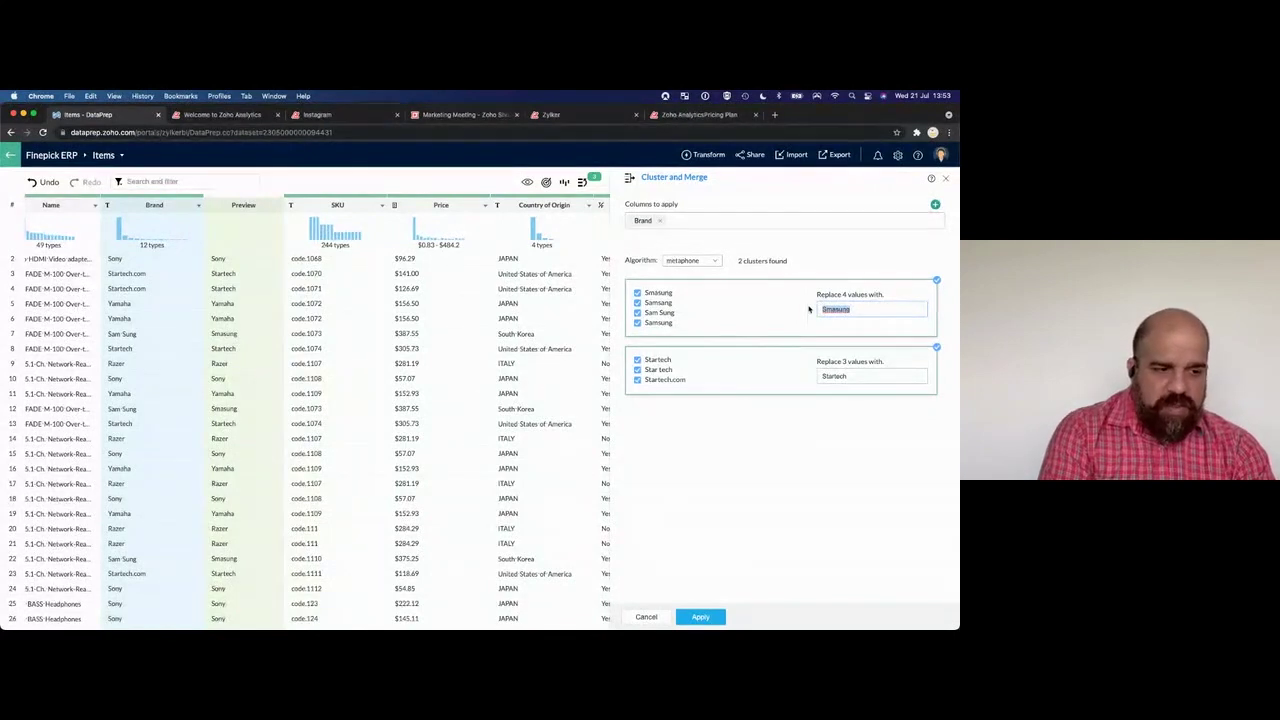
pyautogui.write('Samsun')
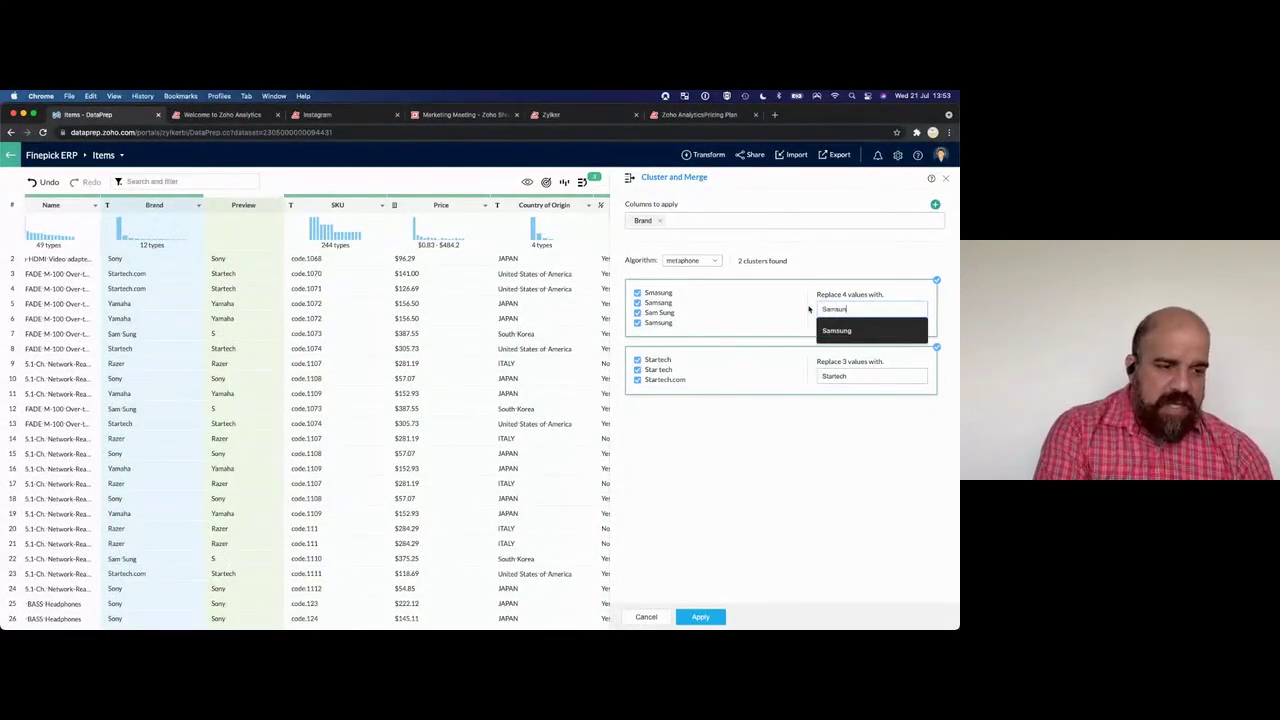
pyautogui.write('g')
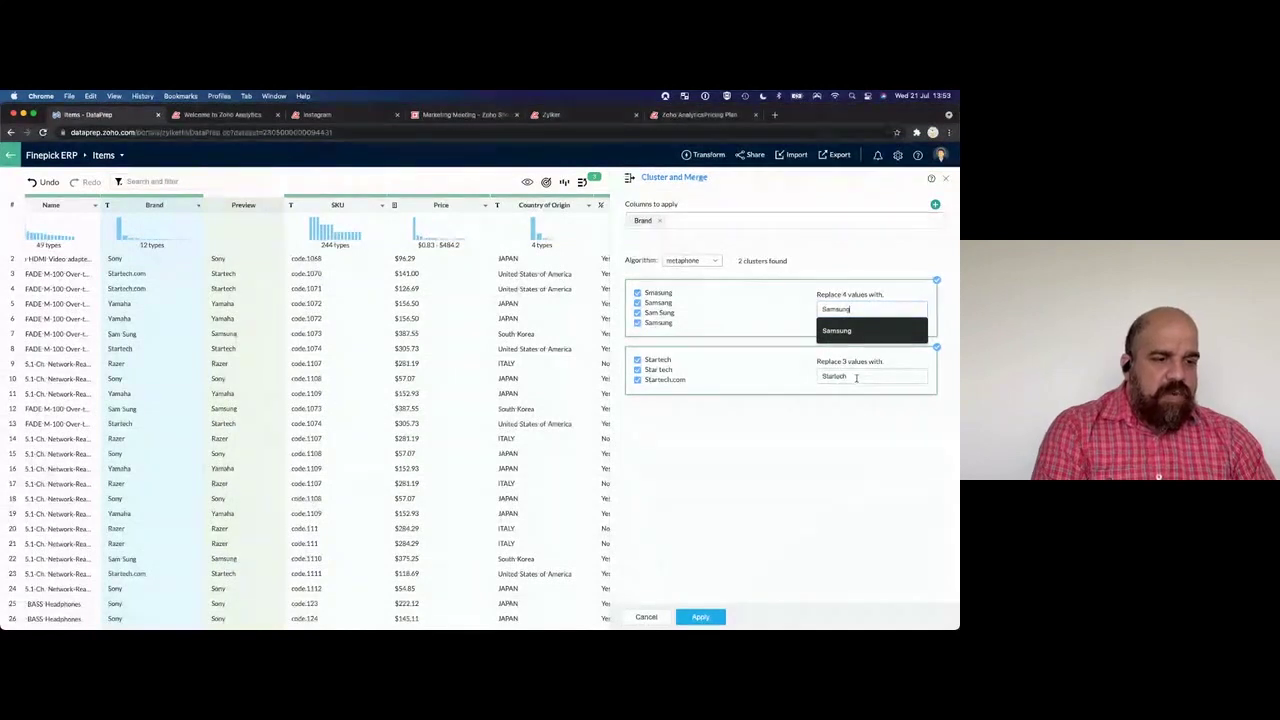
# Set ST as the replacement for the Startech brand variants and apply the cluster merge.
pyautogui.click(856, 377)
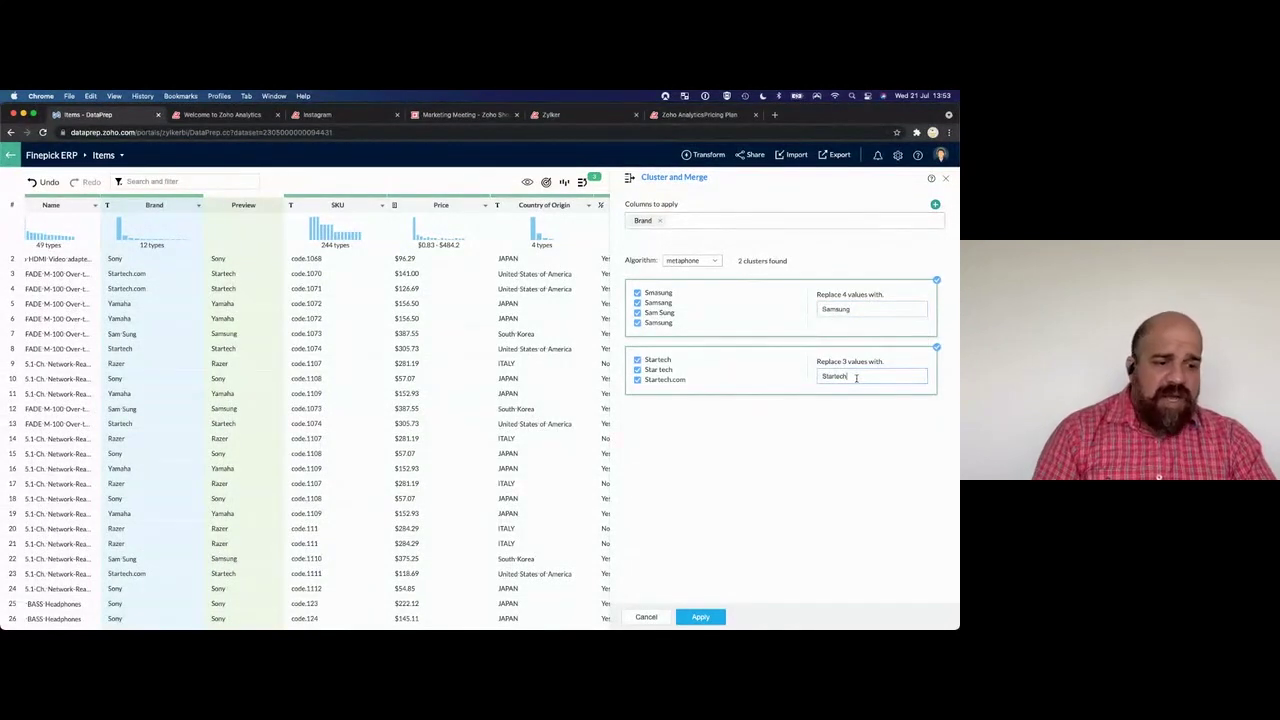
pyautogui.press('BackSpace')
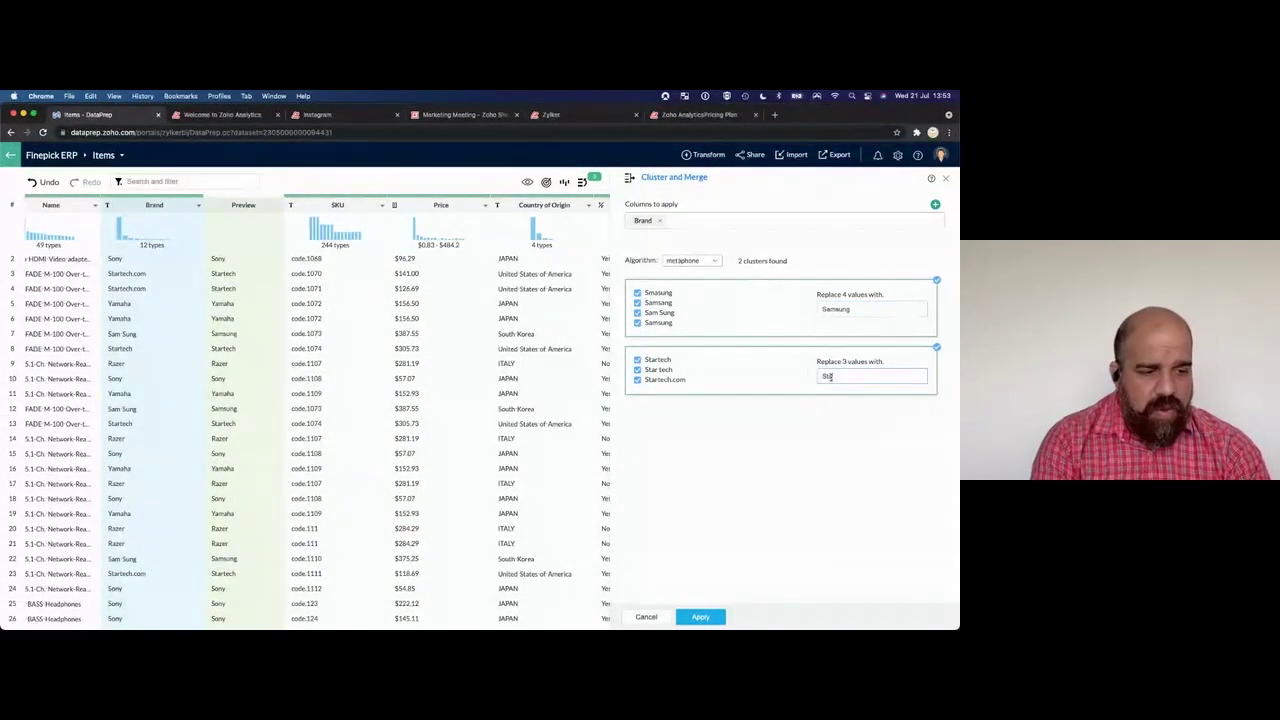
pyautogui.press('BackSpace')
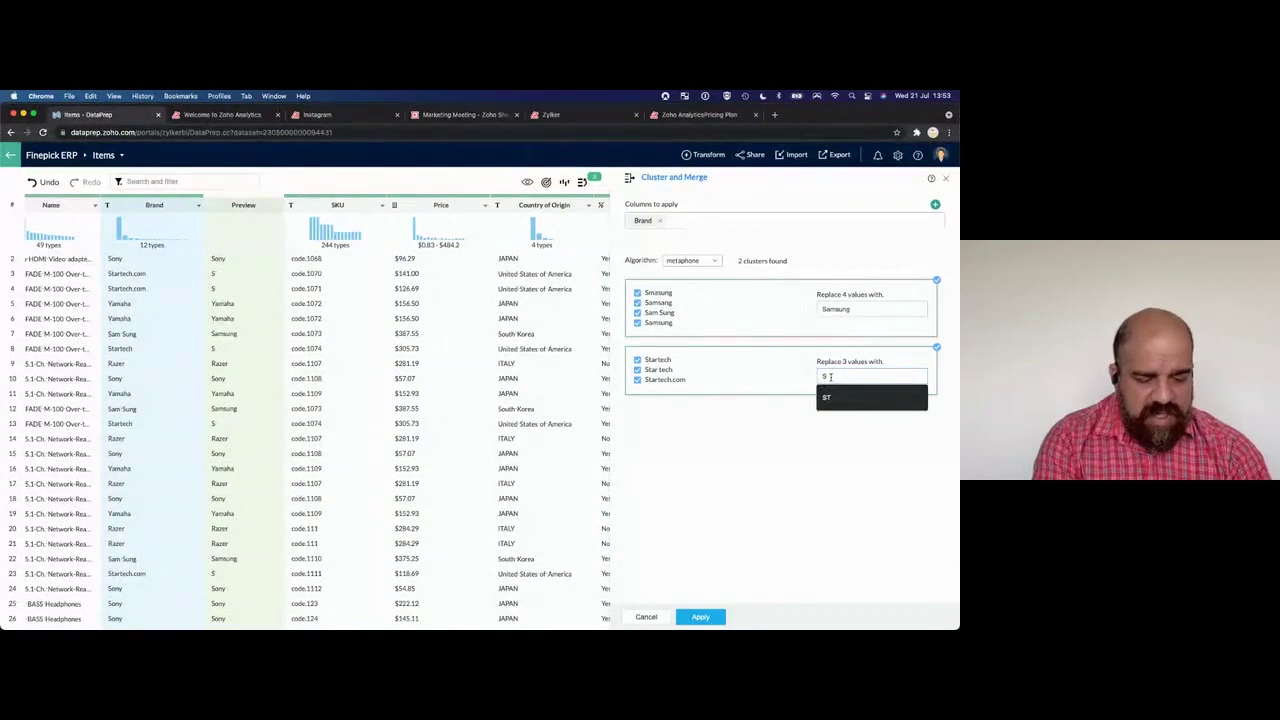
pyautogui.write('T')
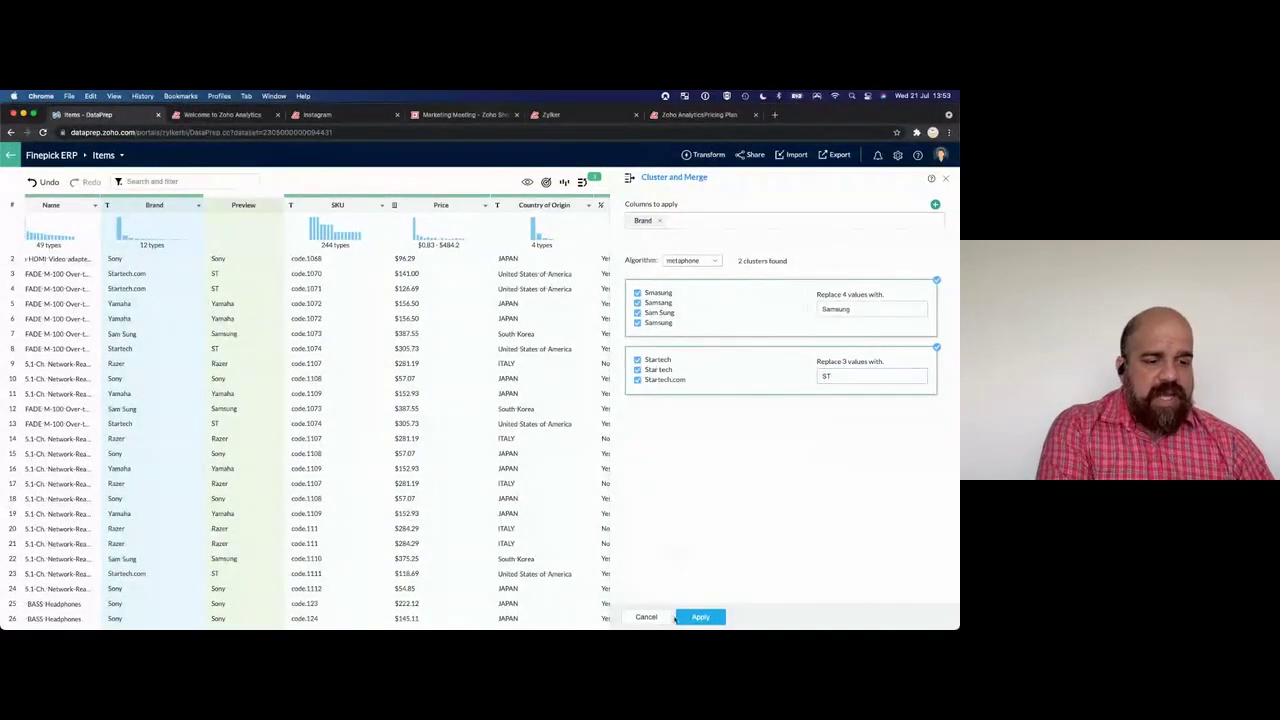
pyautogui.click(699, 617)
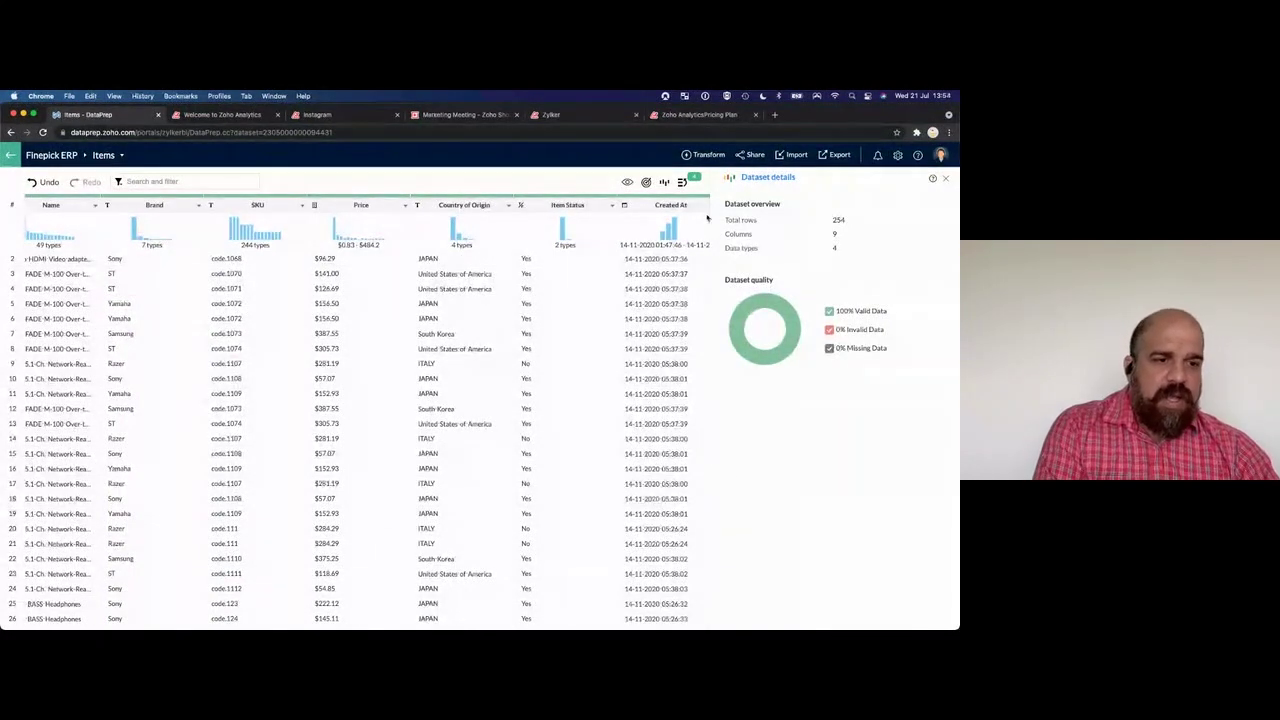
# Remove the duplicate rows from the Items dataset with row-wise deduplication and show the dataset's ruleset.
pyautogui.click(702, 157)
pyautogui.moveTo(724, 180)
pyautogui.click(861, 184)
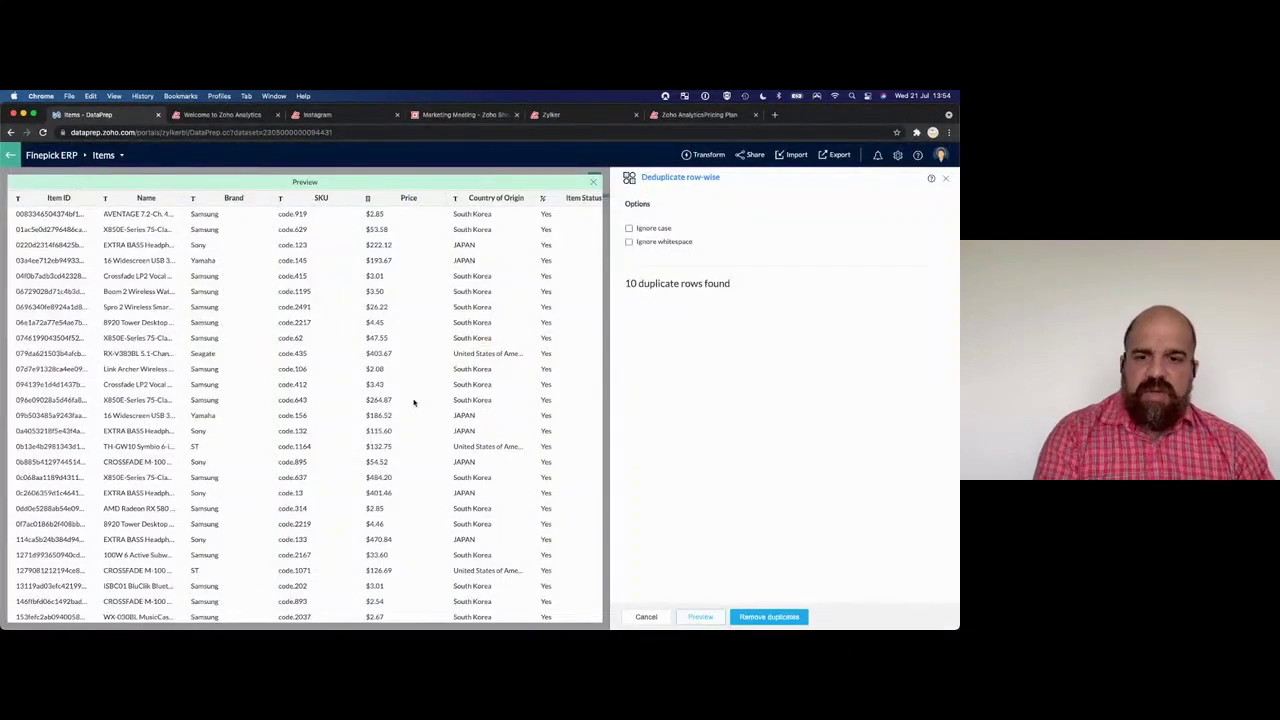
pyautogui.scroll(-10, 414, 402)
pyautogui.scroll(-10, 414, 402)
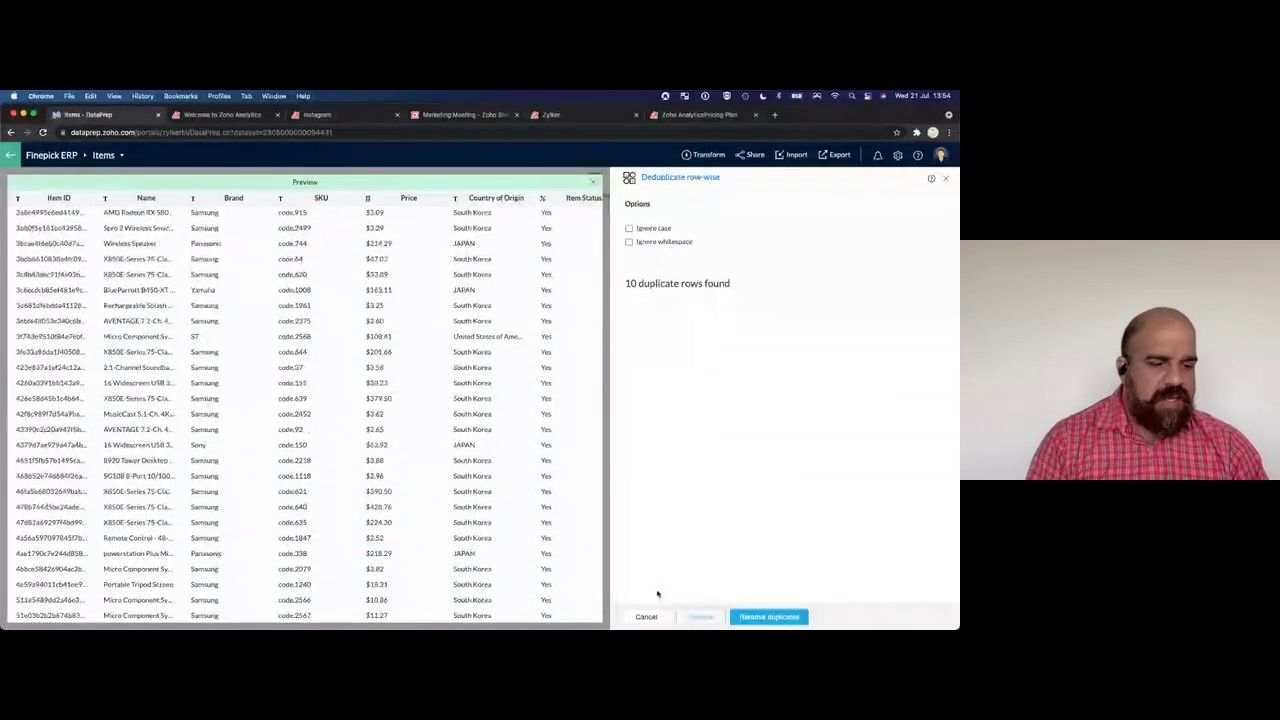
pyautogui.click(762, 618)
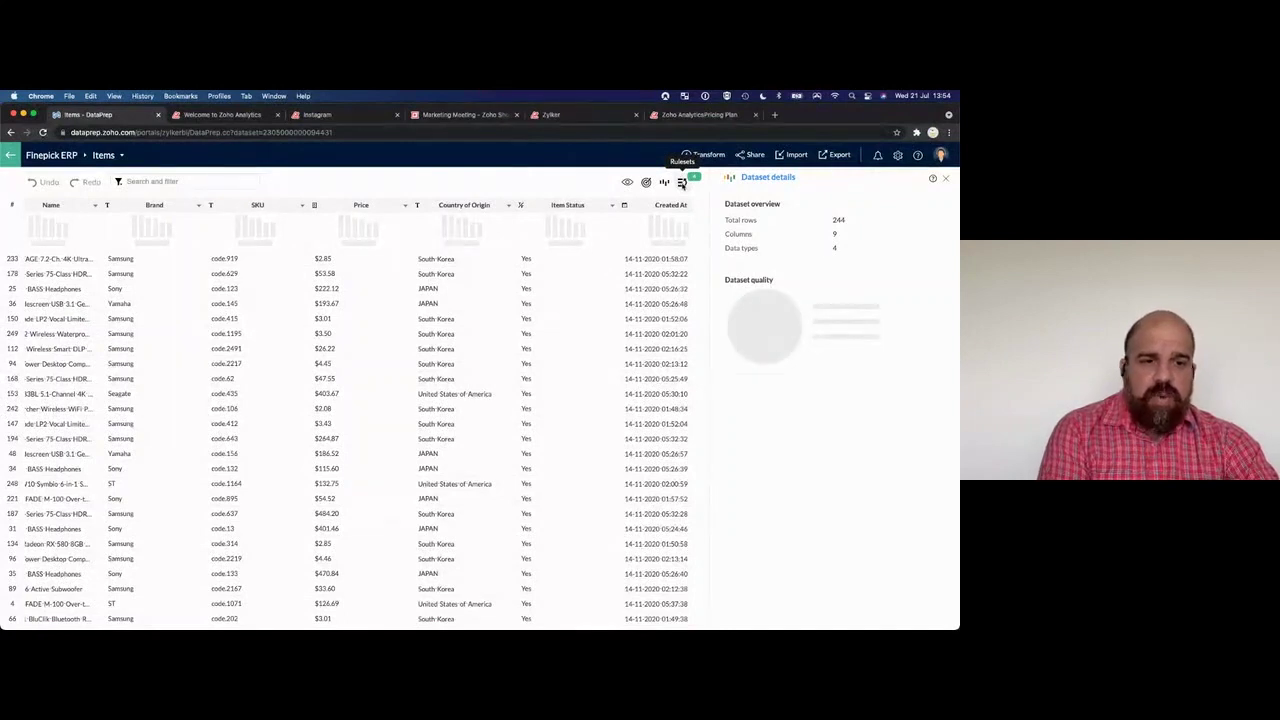
pyautogui.click(682, 183)
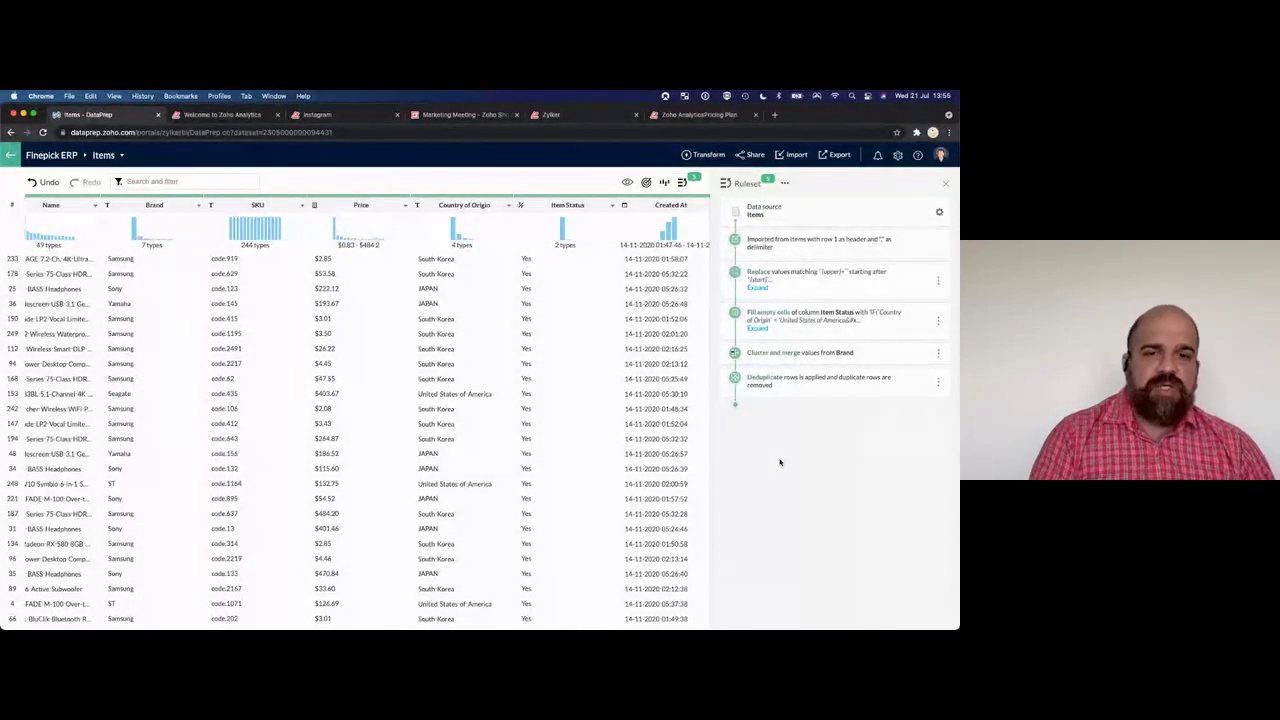
# In the Item Reviews dataset, run sentiment analysis on the Review column into a new column named Sentiment.
pyautogui.click(118, 157)
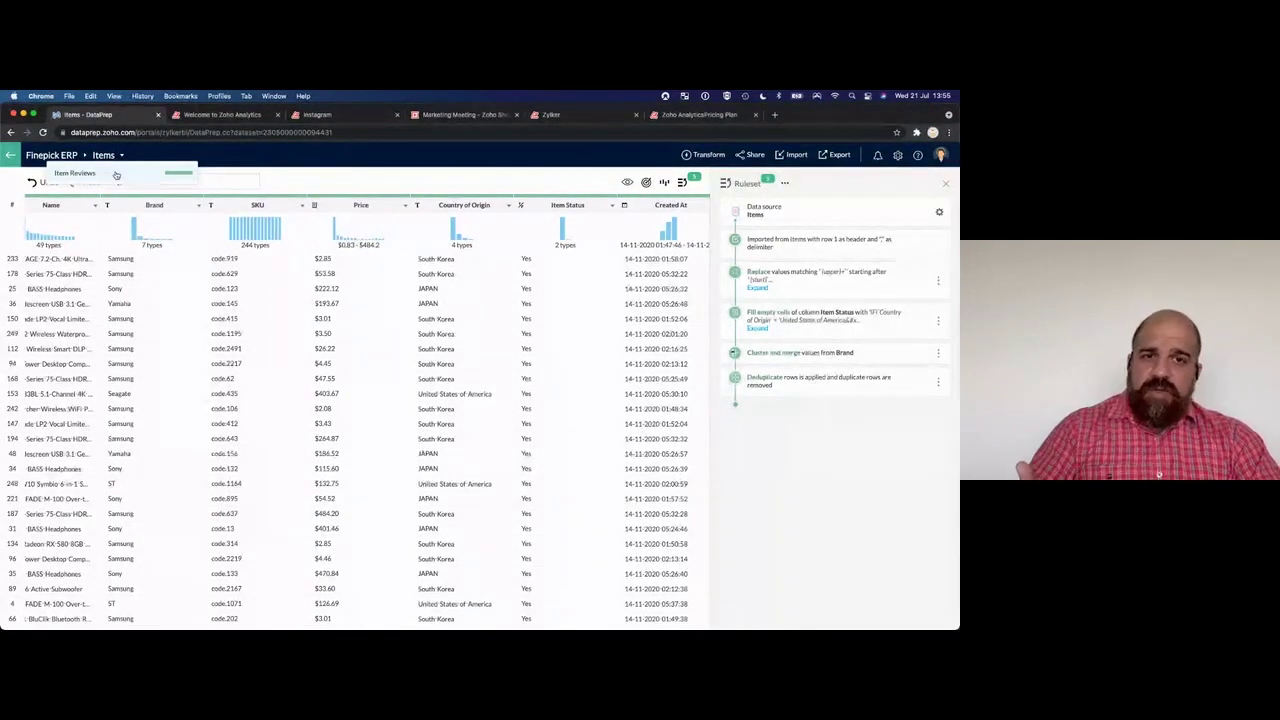
pyautogui.click(116, 174)
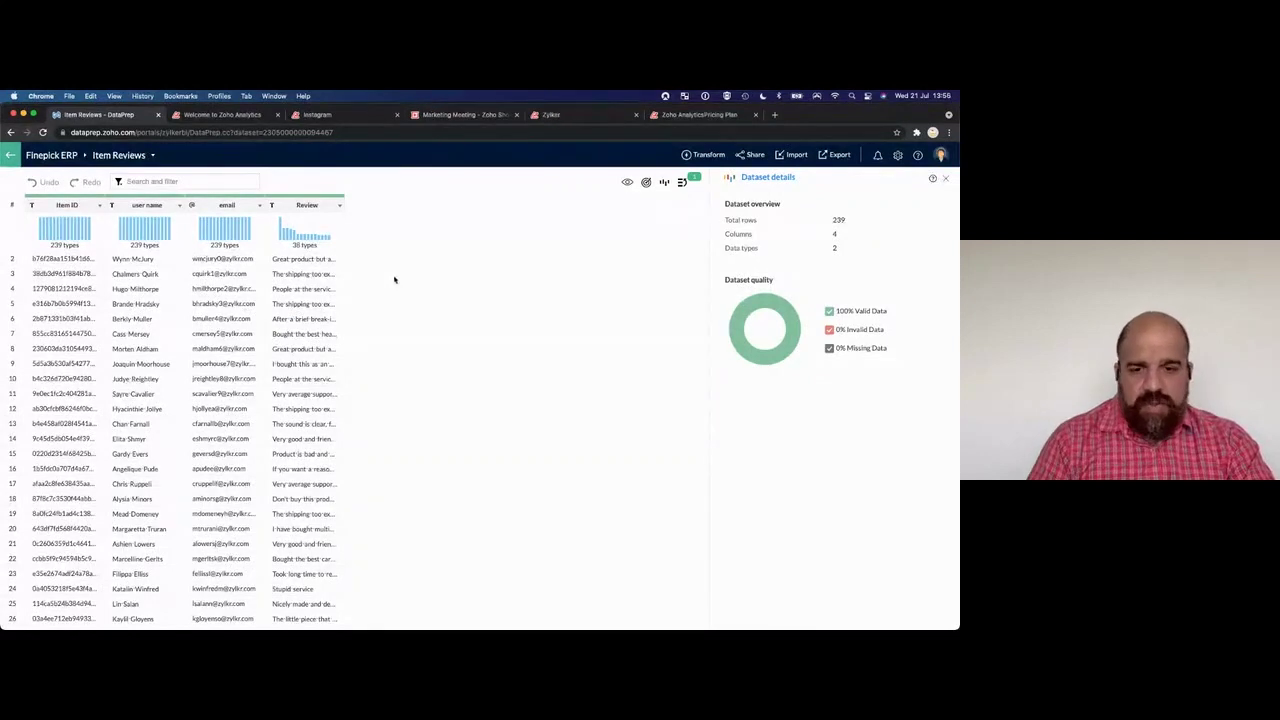
pyautogui.click(339, 206)
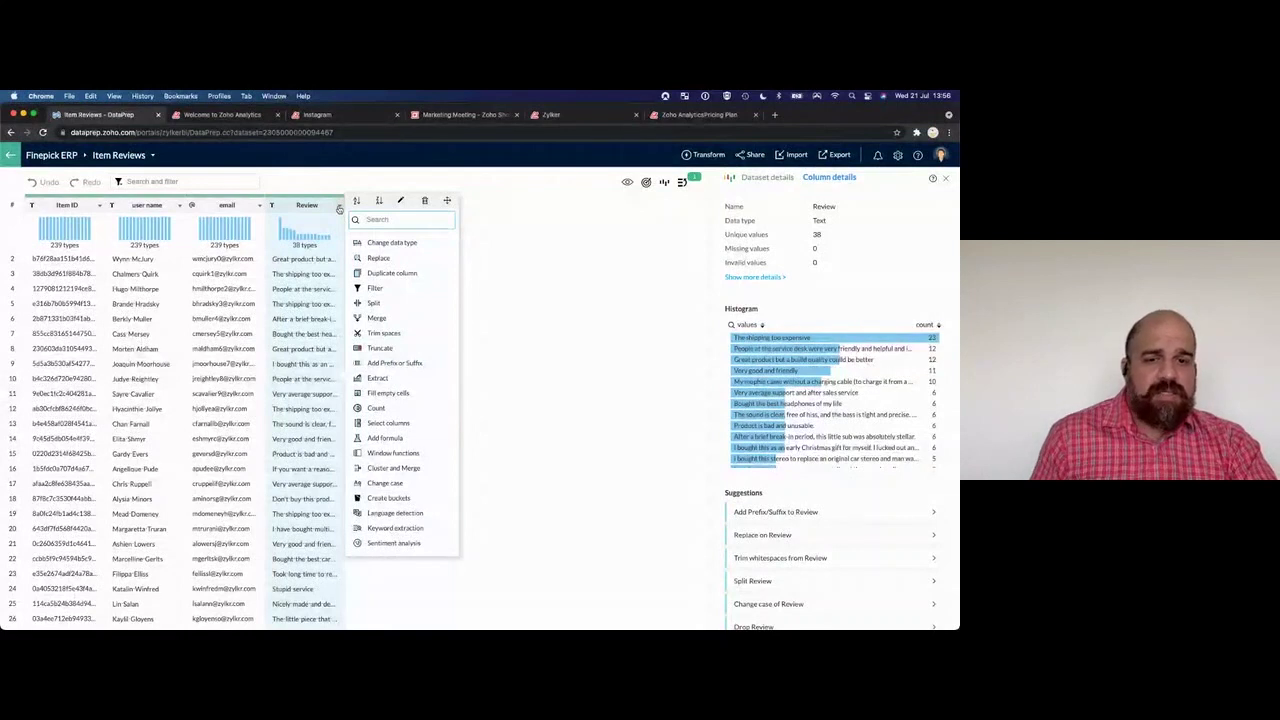
pyautogui.click(383, 544)
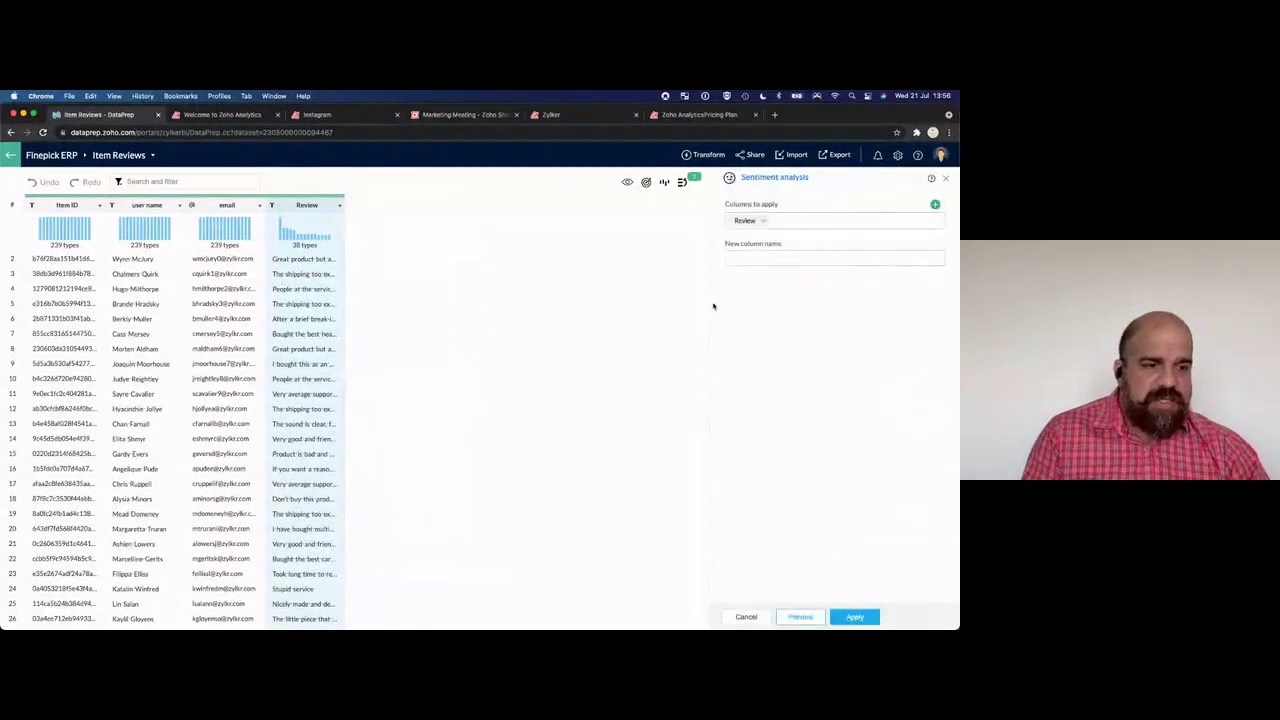
pyautogui.click(766, 259)
pyautogui.click(761, 283)
pyautogui.click(870, 620)
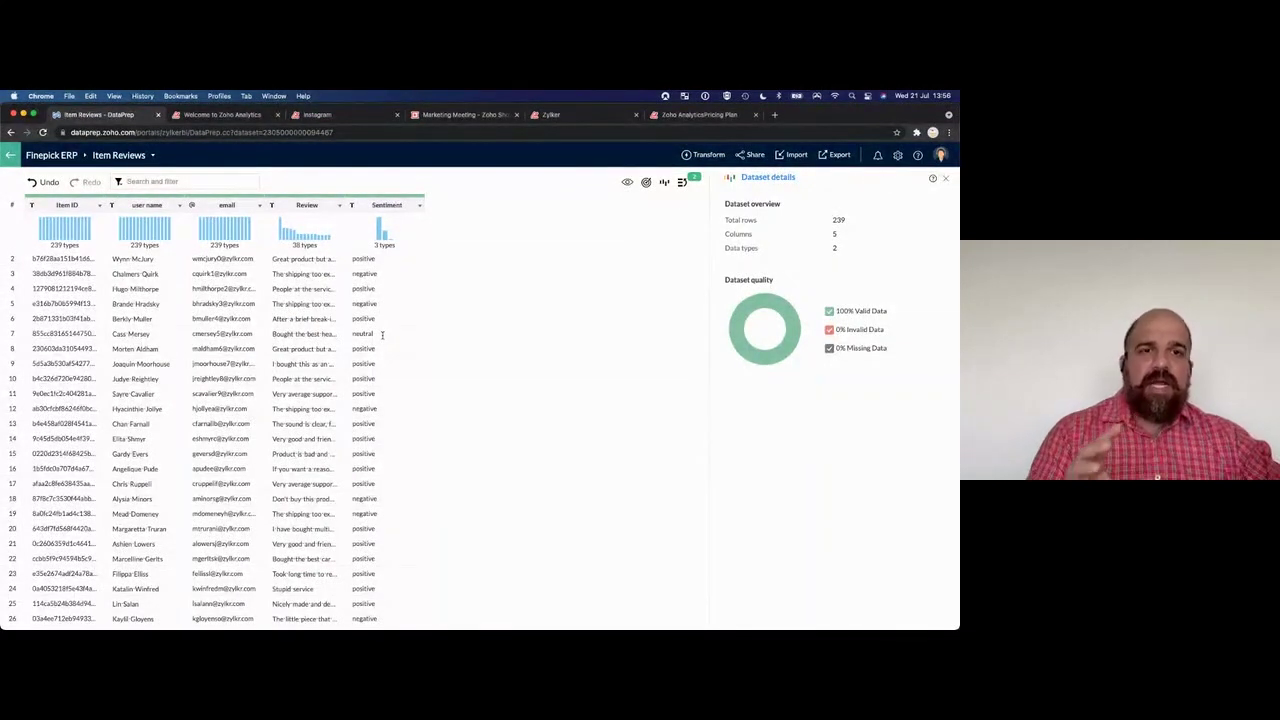
# Inner join Item Reviews with the Items dataset on Item ID as a new dataset named Item Reviews_Items.
pyautogui.click(703, 155)
pyautogui.moveTo(714, 196)
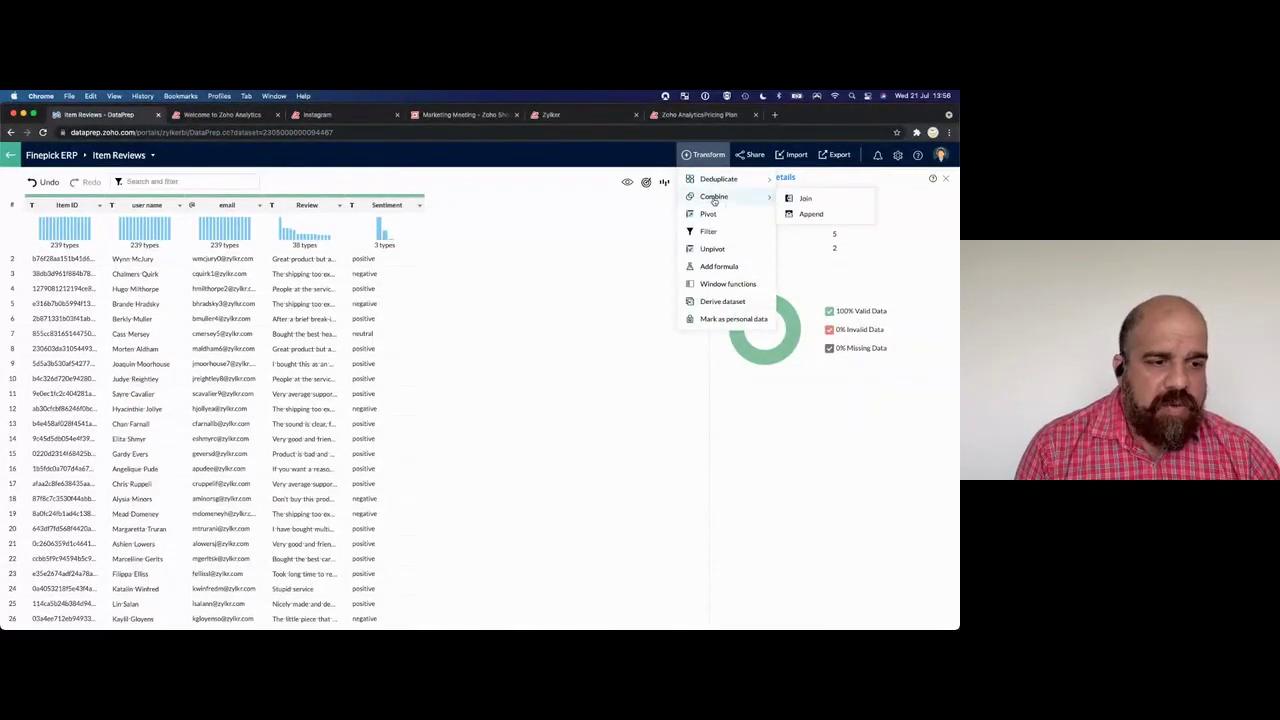
pyautogui.click(800, 200)
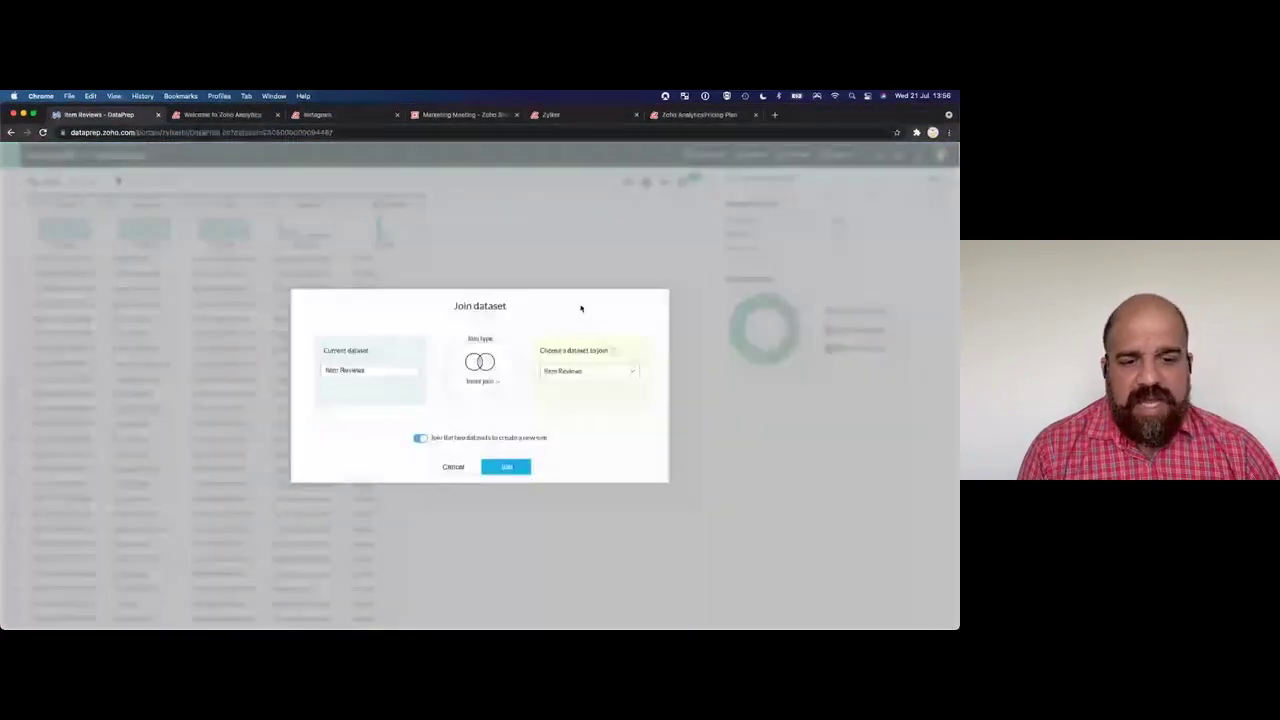
pyautogui.click(580, 374)
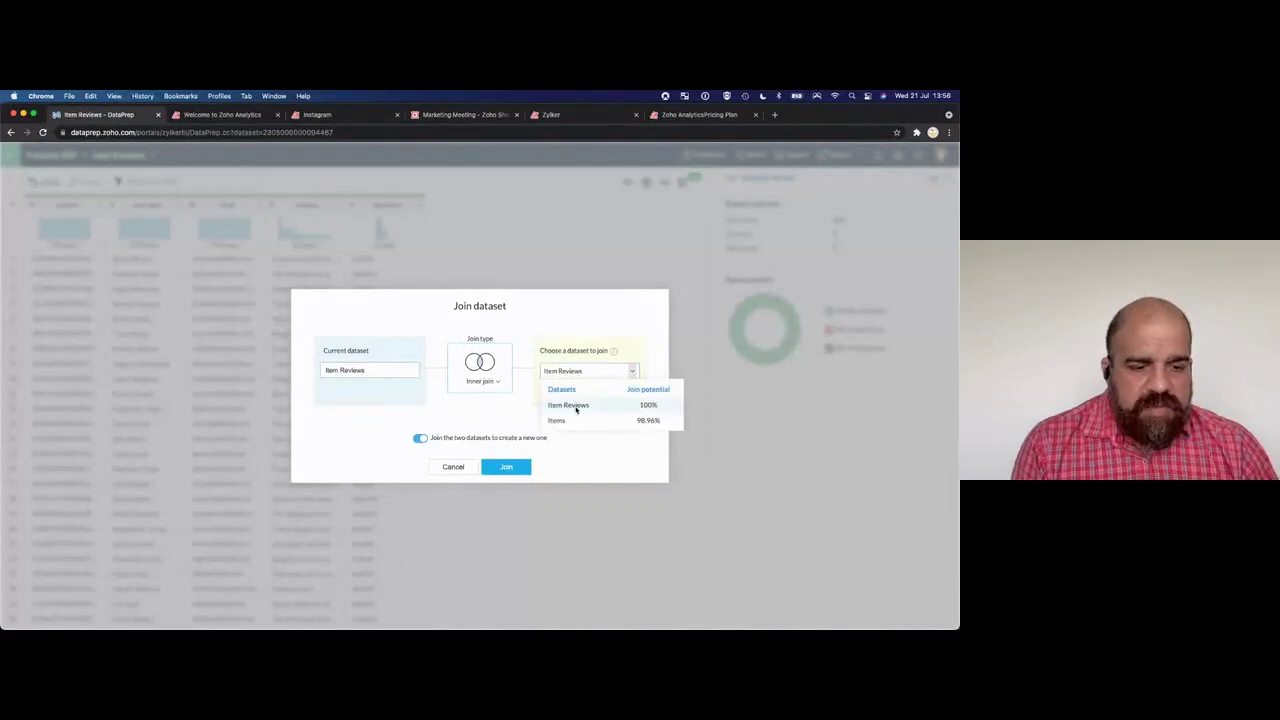
pyautogui.click(571, 420)
pyautogui.click(506, 467)
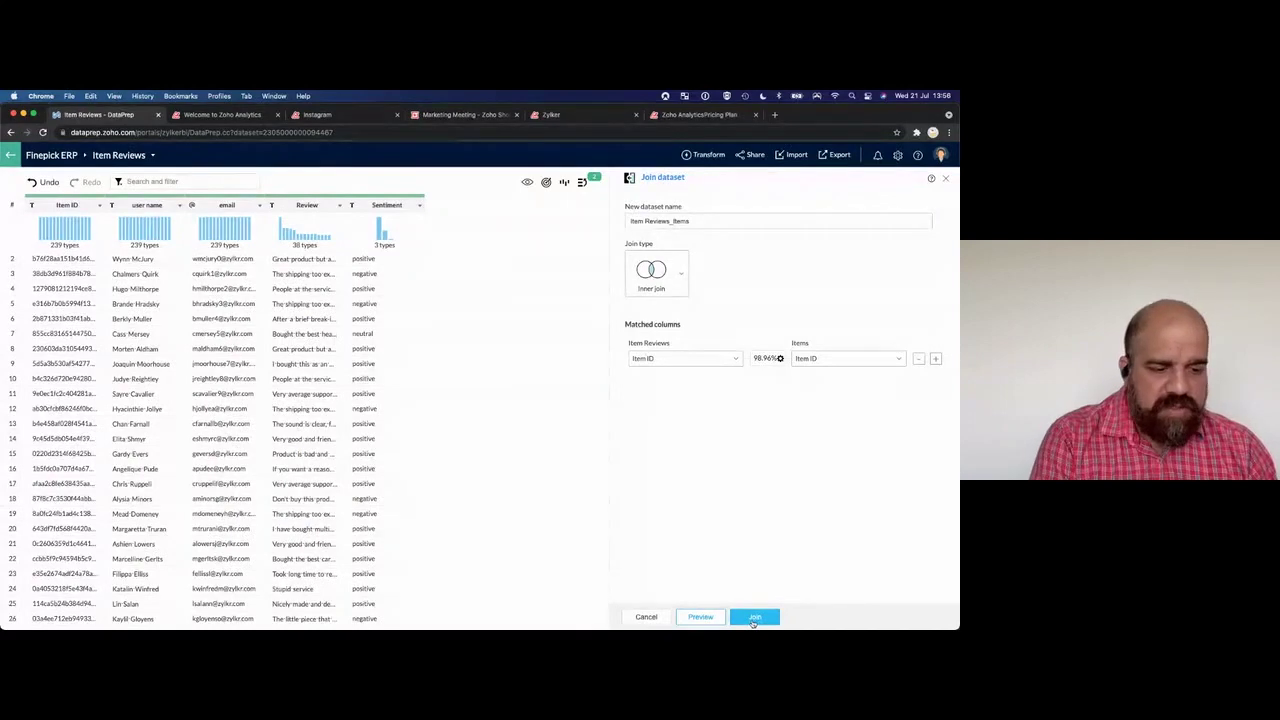
pyautogui.click(754, 617)
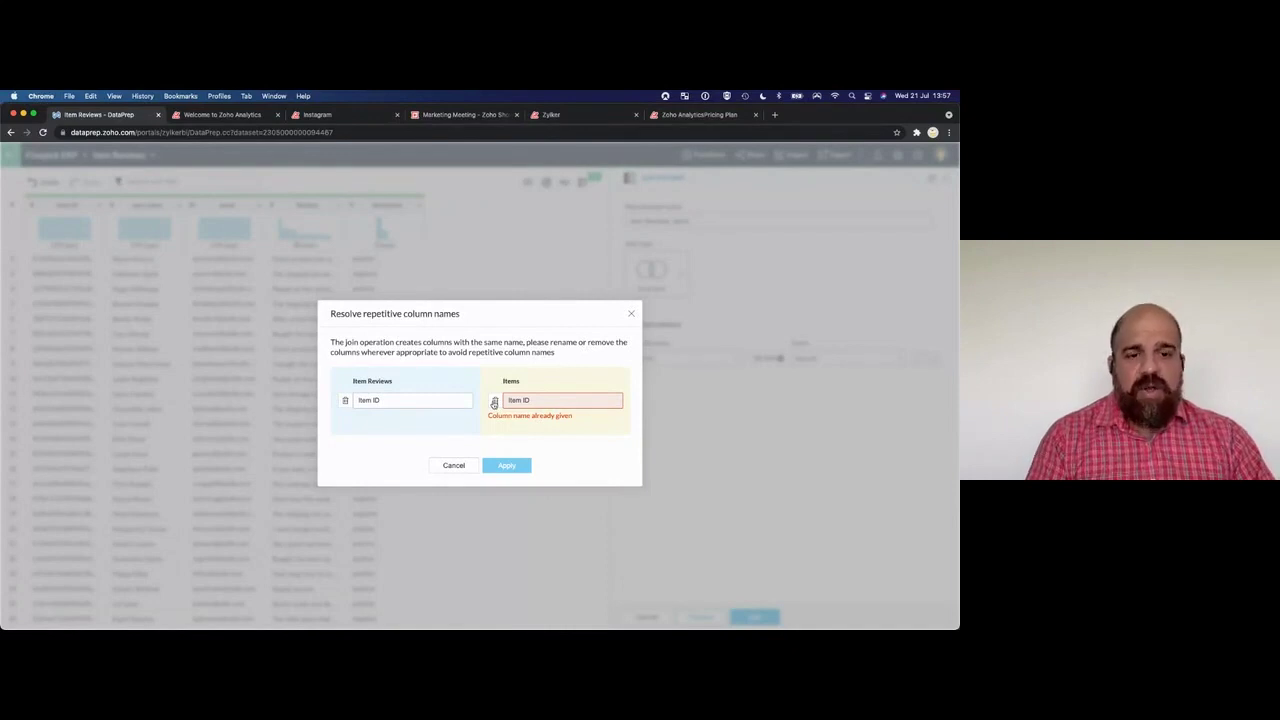
# Resolve the repeated column name by removing Item ID on the Items side, and open the joined dataset.
pyautogui.click(494, 402)
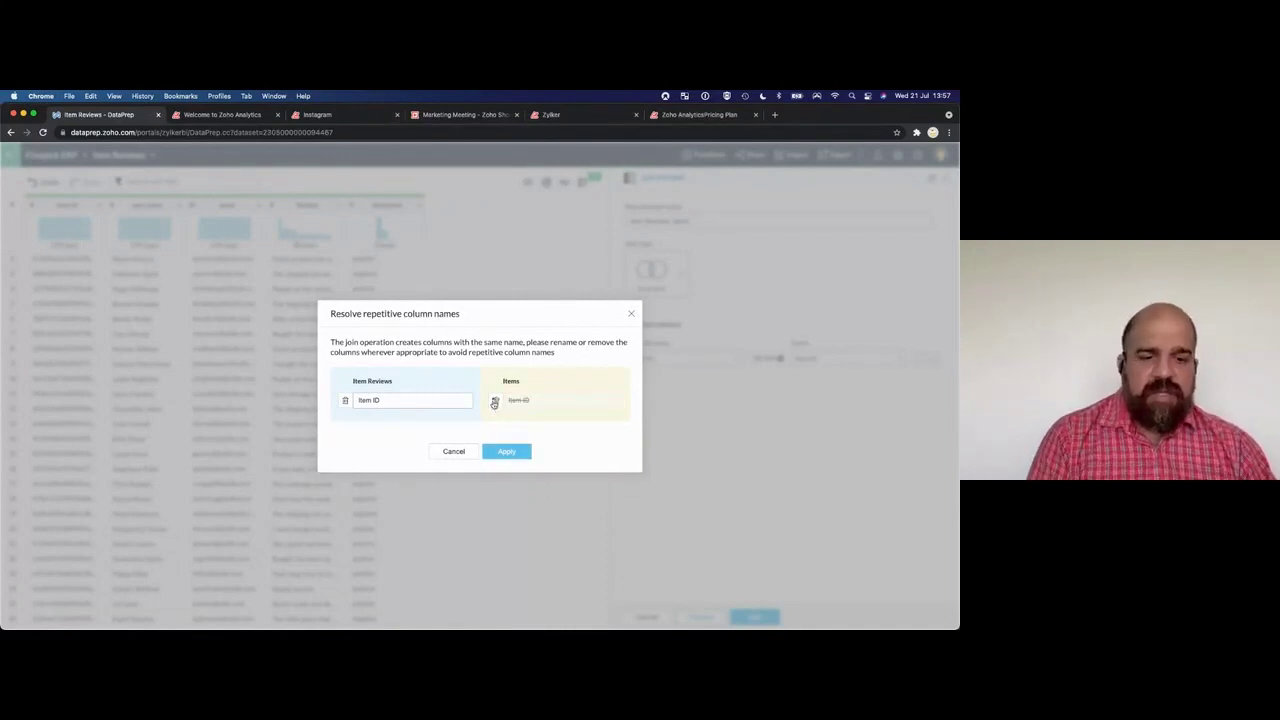
pyautogui.click(507, 462)
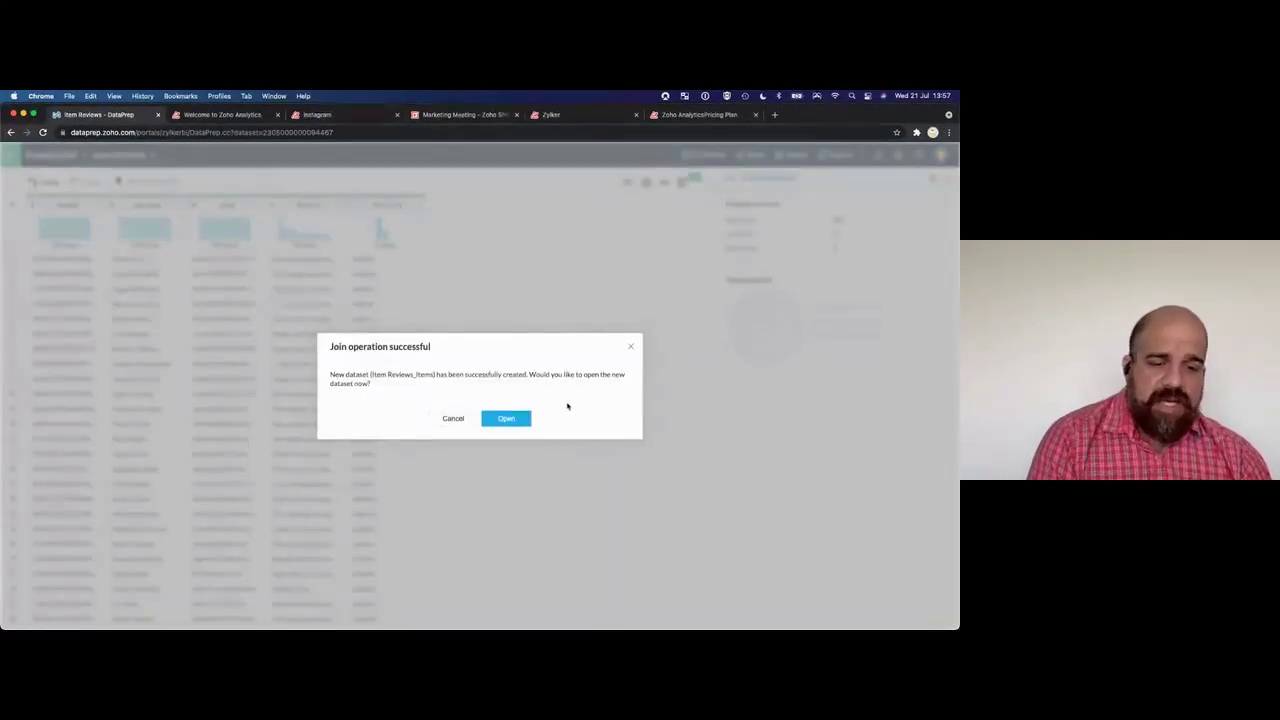
pyautogui.click(509, 420)
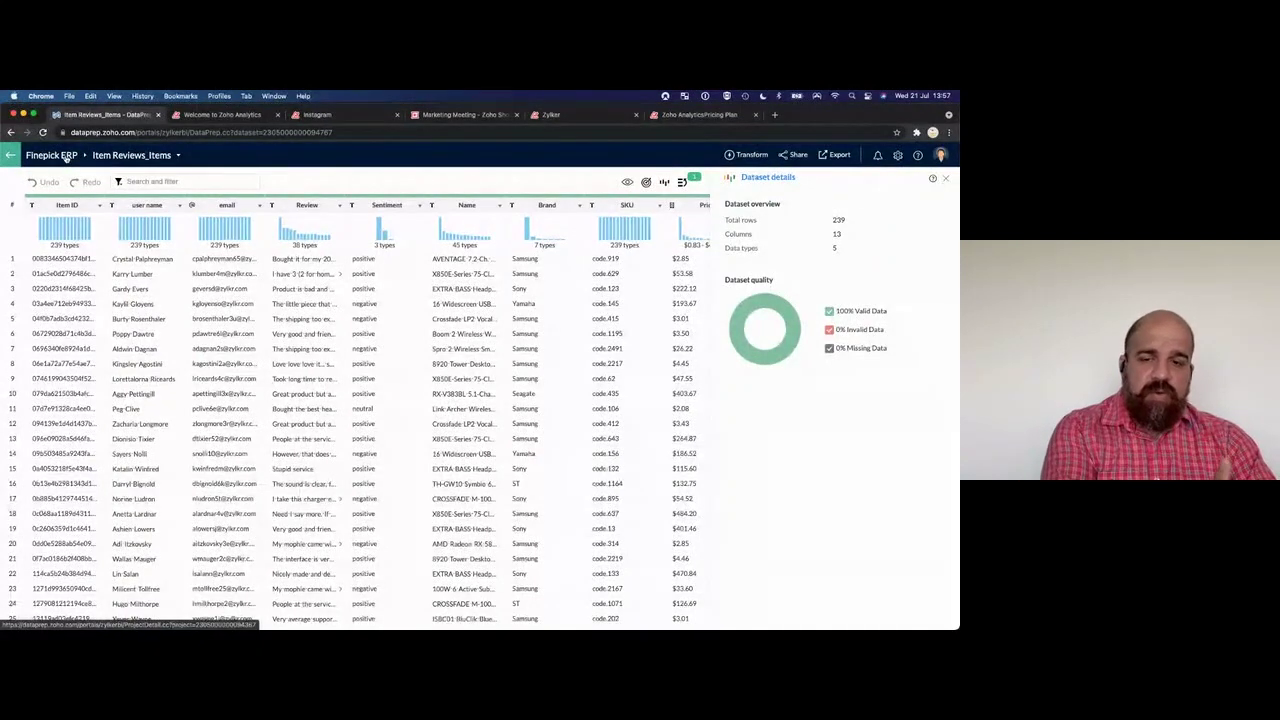
# In the Finepick ERP workspace, mark Item Reviews_Items as ready to use and tag it BI & Analytics WF.
pyautogui.click(66, 157)
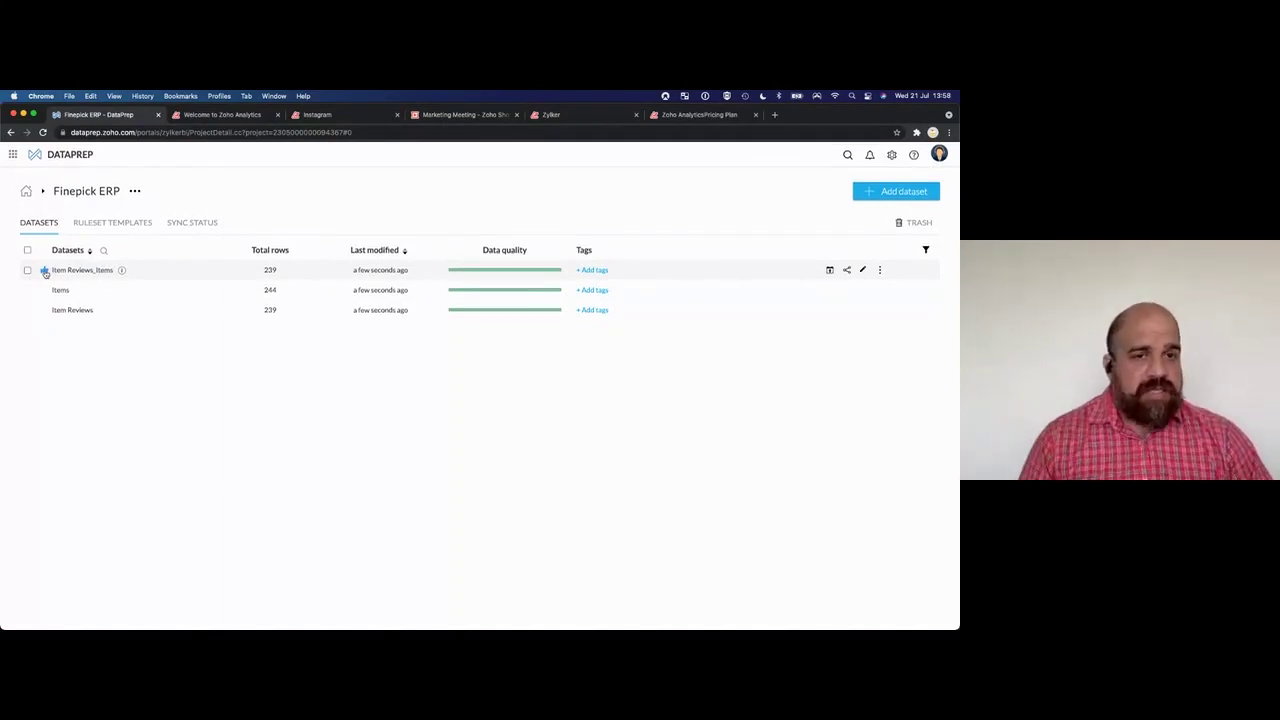
pyautogui.click(45, 271)
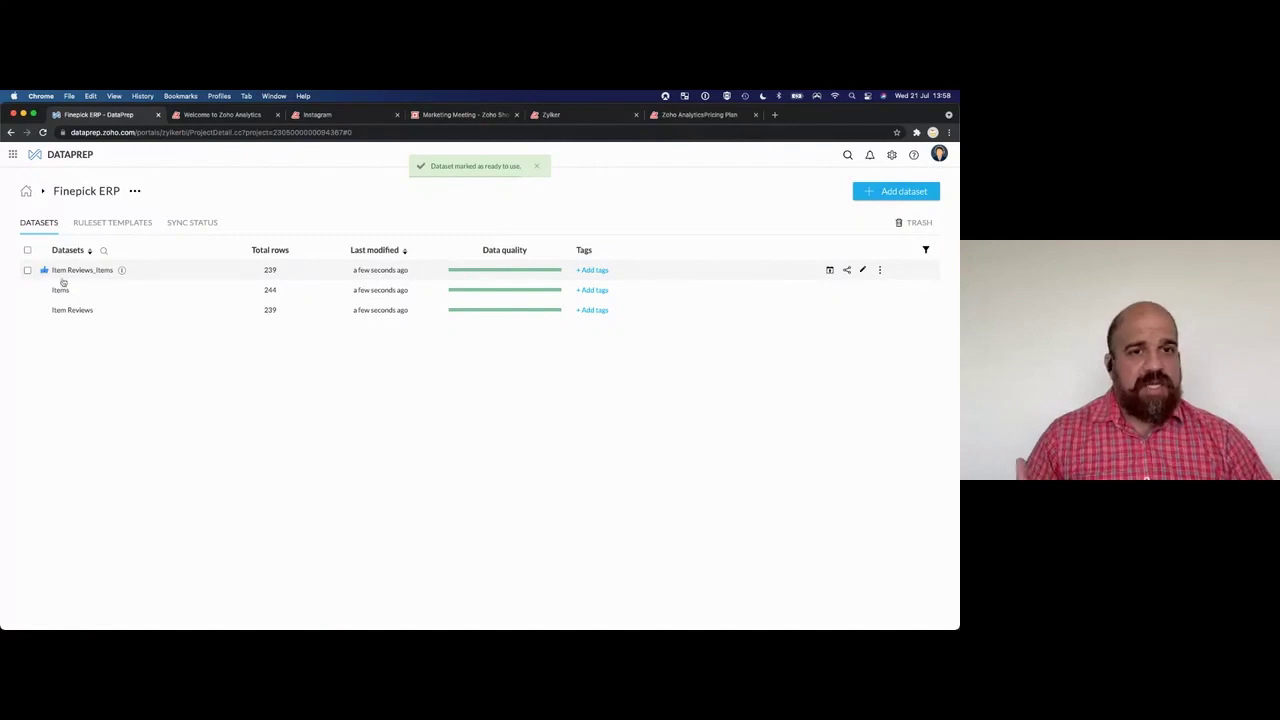
pyautogui.click(590, 271)
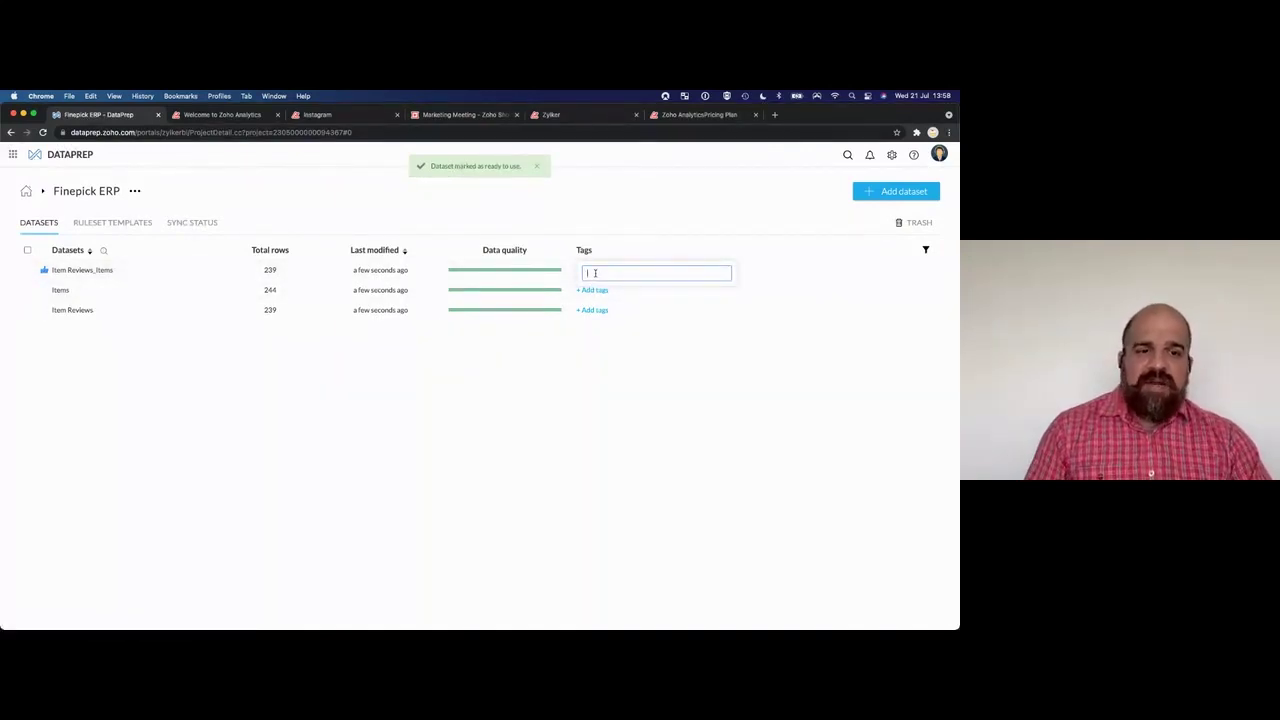
pyautogui.write('B')
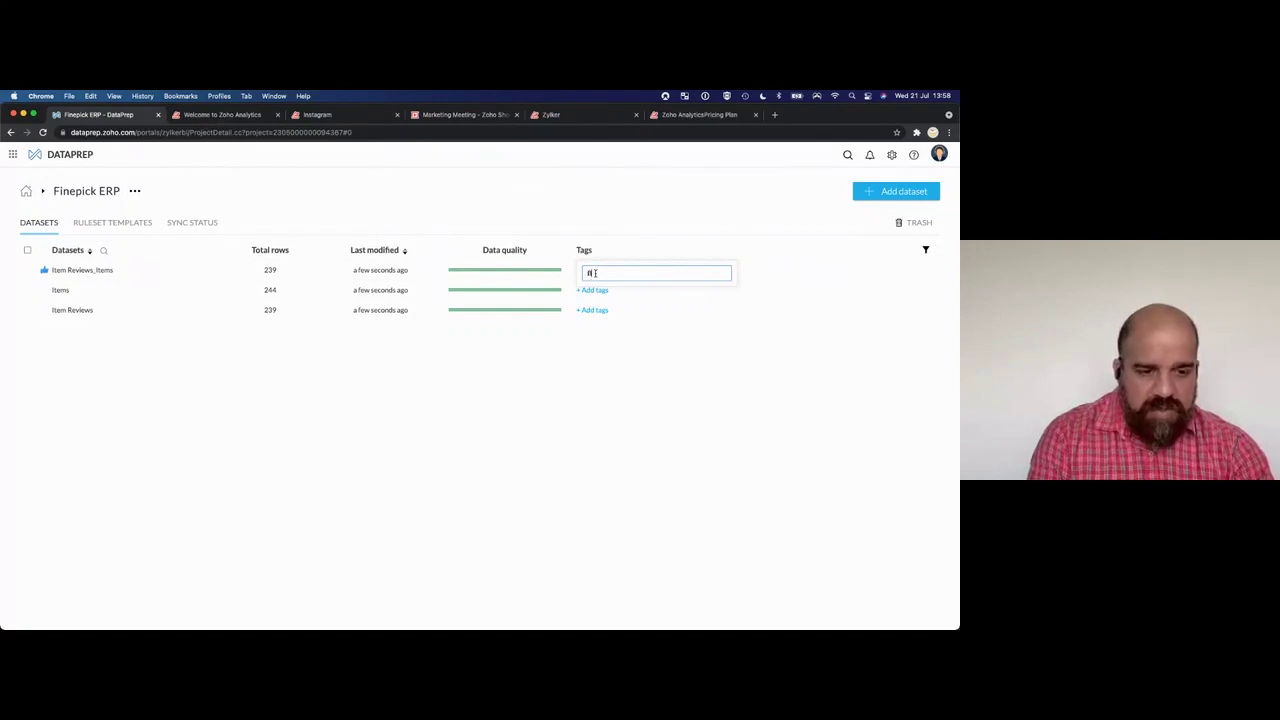
pyautogui.write('I & Analytics WF')
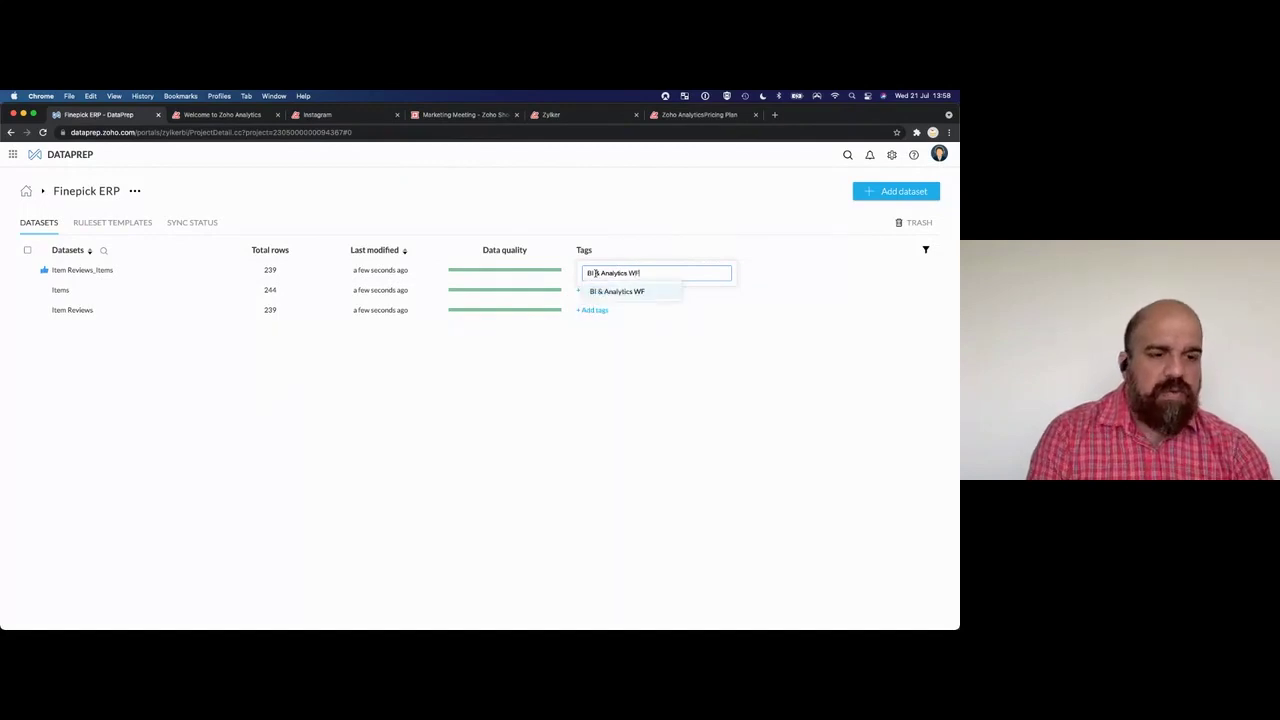
pyautogui.press('Return')
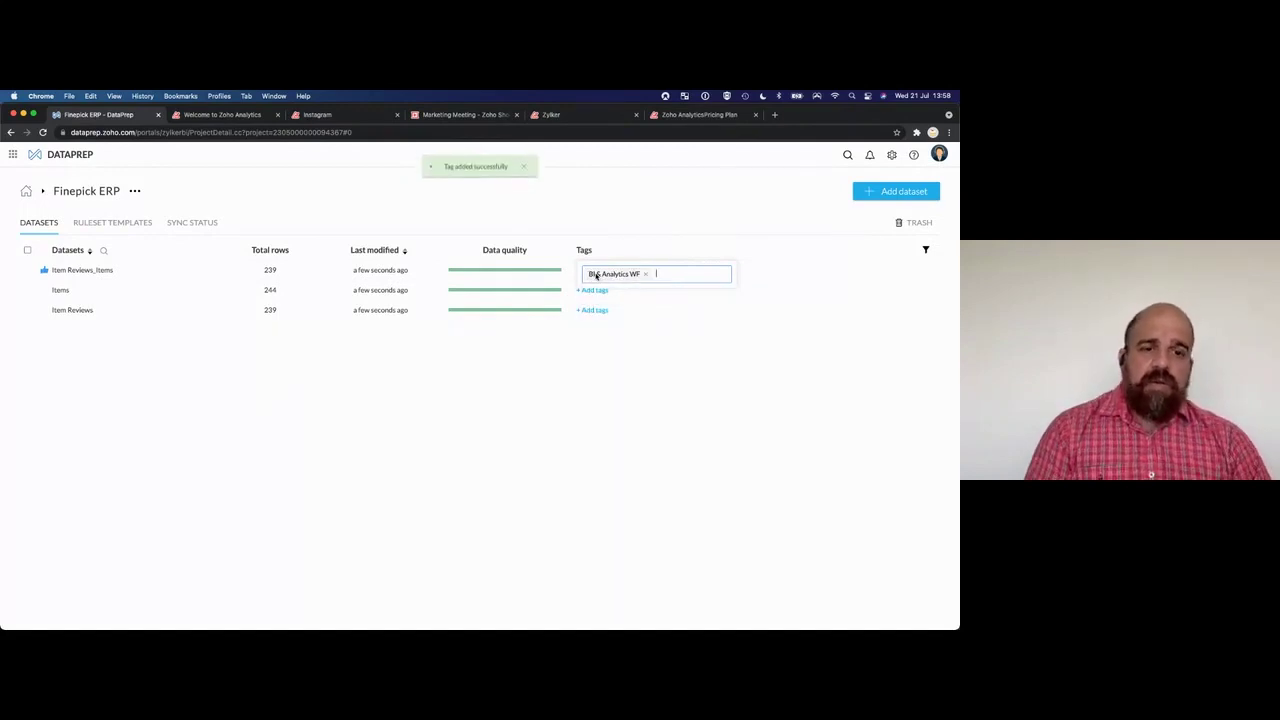
pyautogui.click(636, 377)
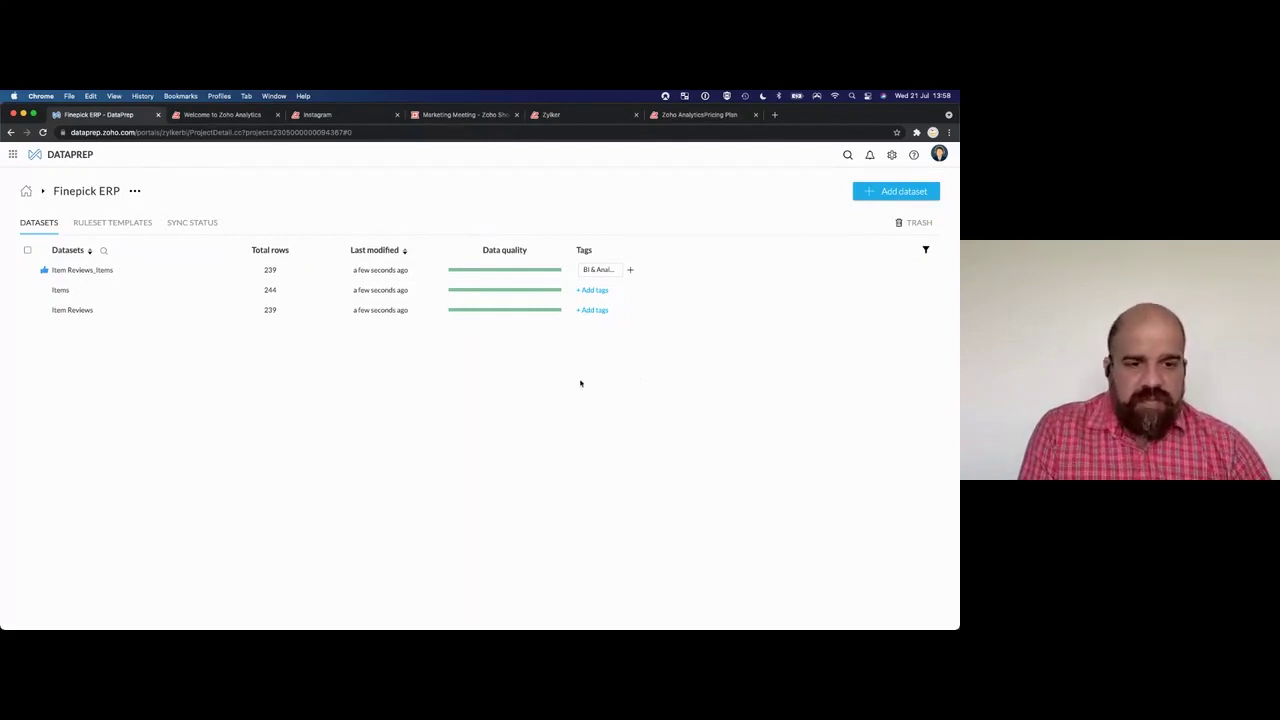
# Start scheduling an Every Day export of the Item Reviews_Items dataset, view the available export destinations, and quit the scheduling.
pyautogui.click(85, 271)
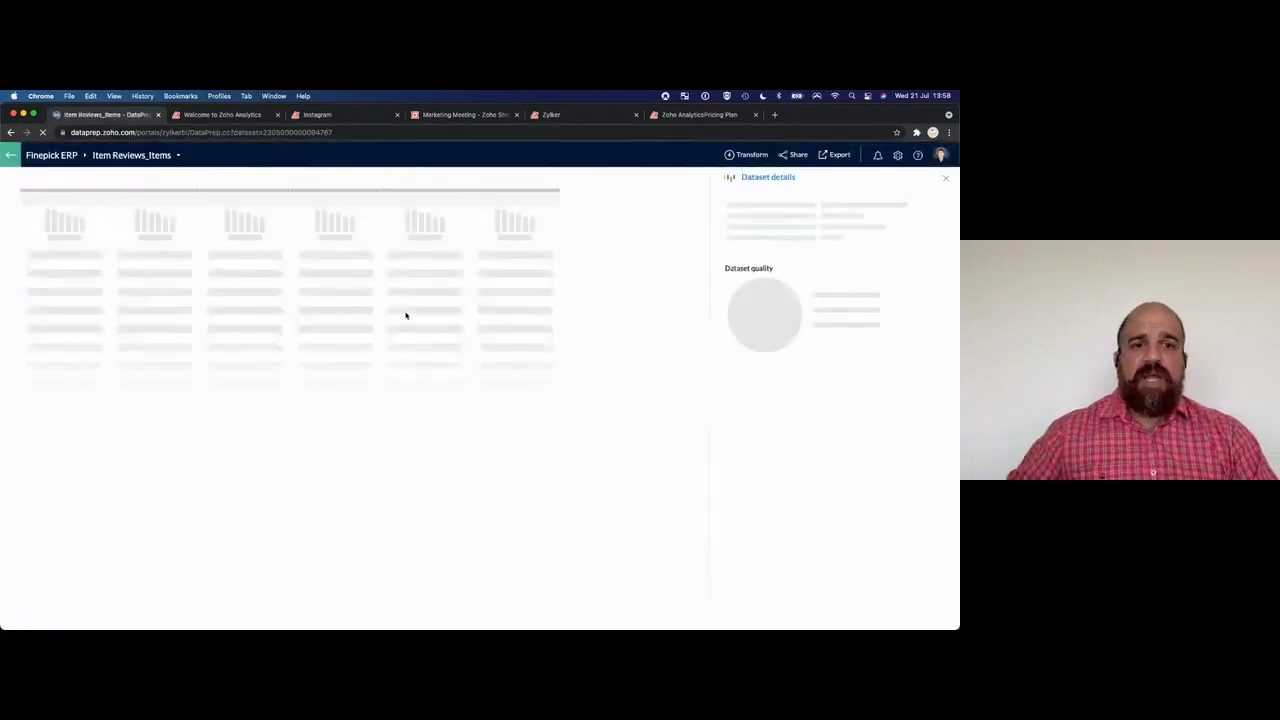
pyautogui.click(834, 155)
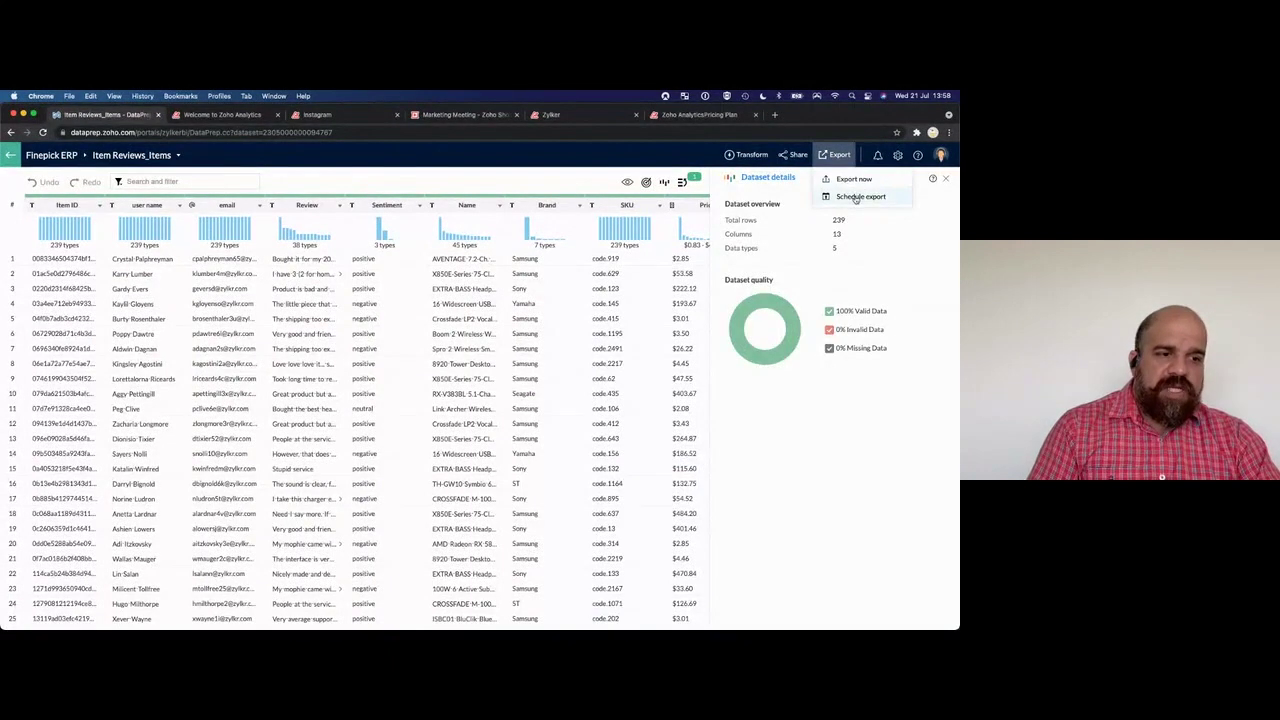
pyautogui.click(855, 198)
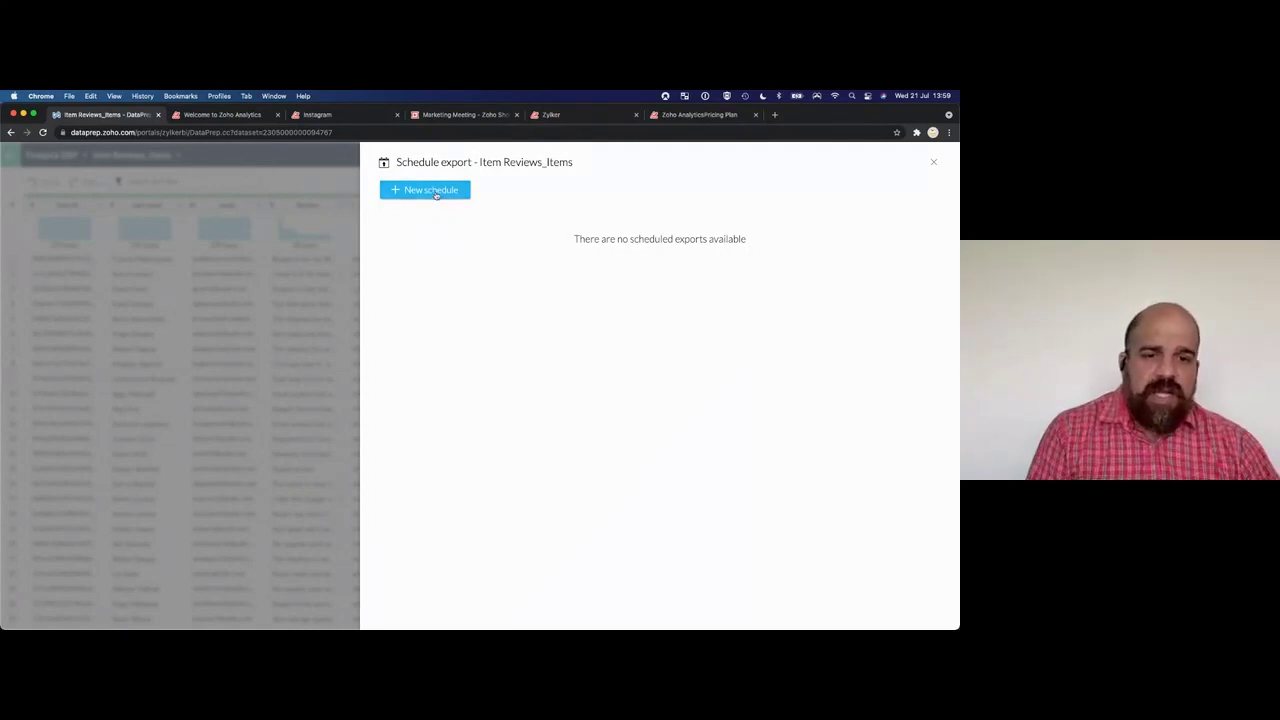
pyautogui.click(436, 195)
pyautogui.click(469, 254)
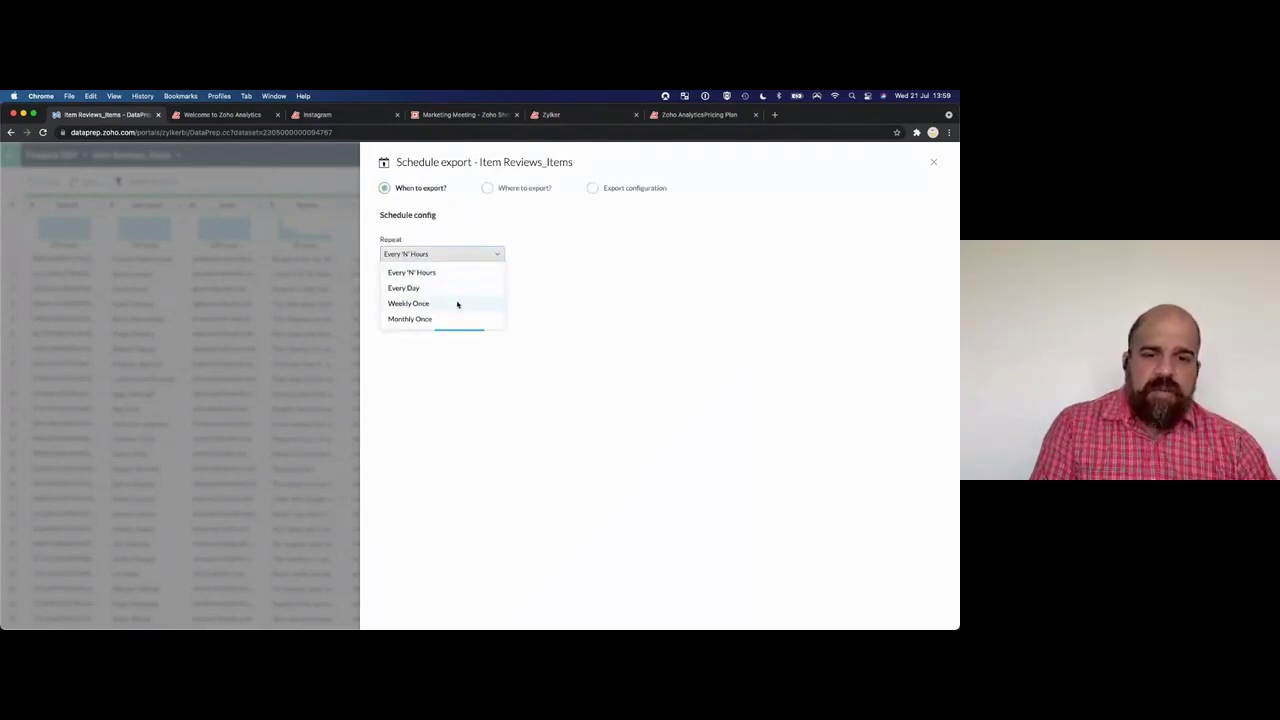
pyautogui.click(443, 287)
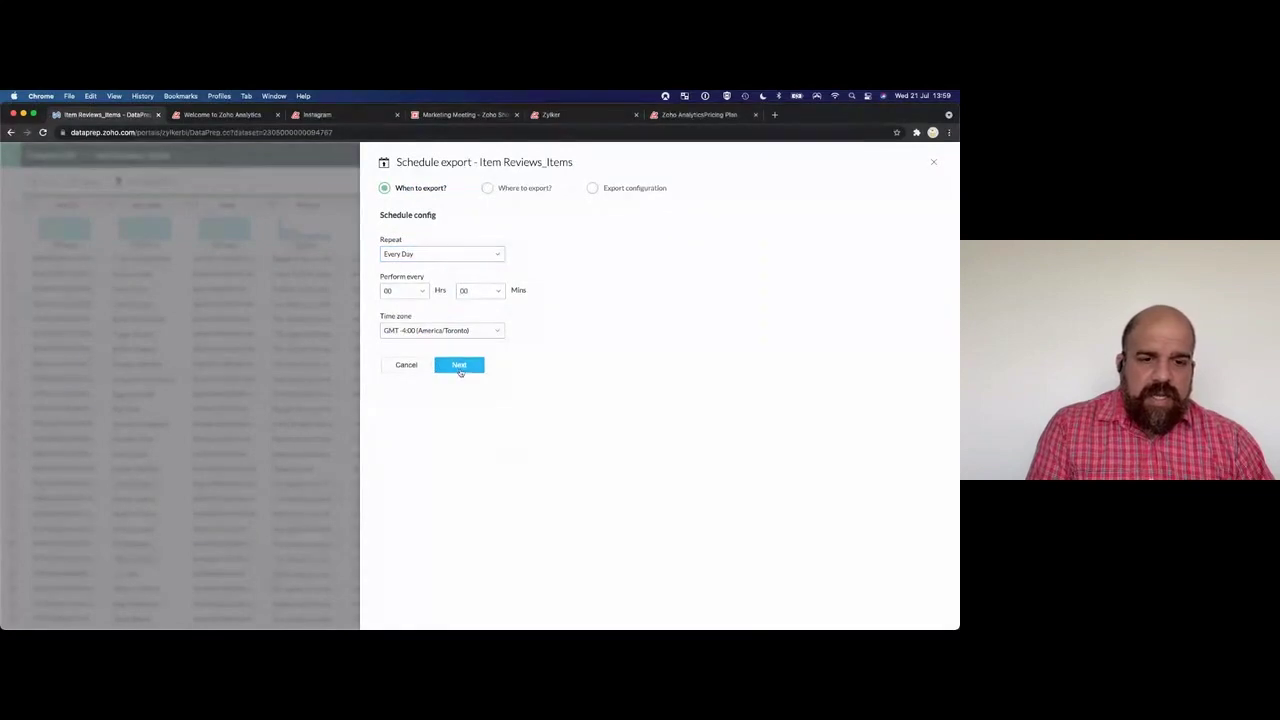
pyautogui.click(458, 365)
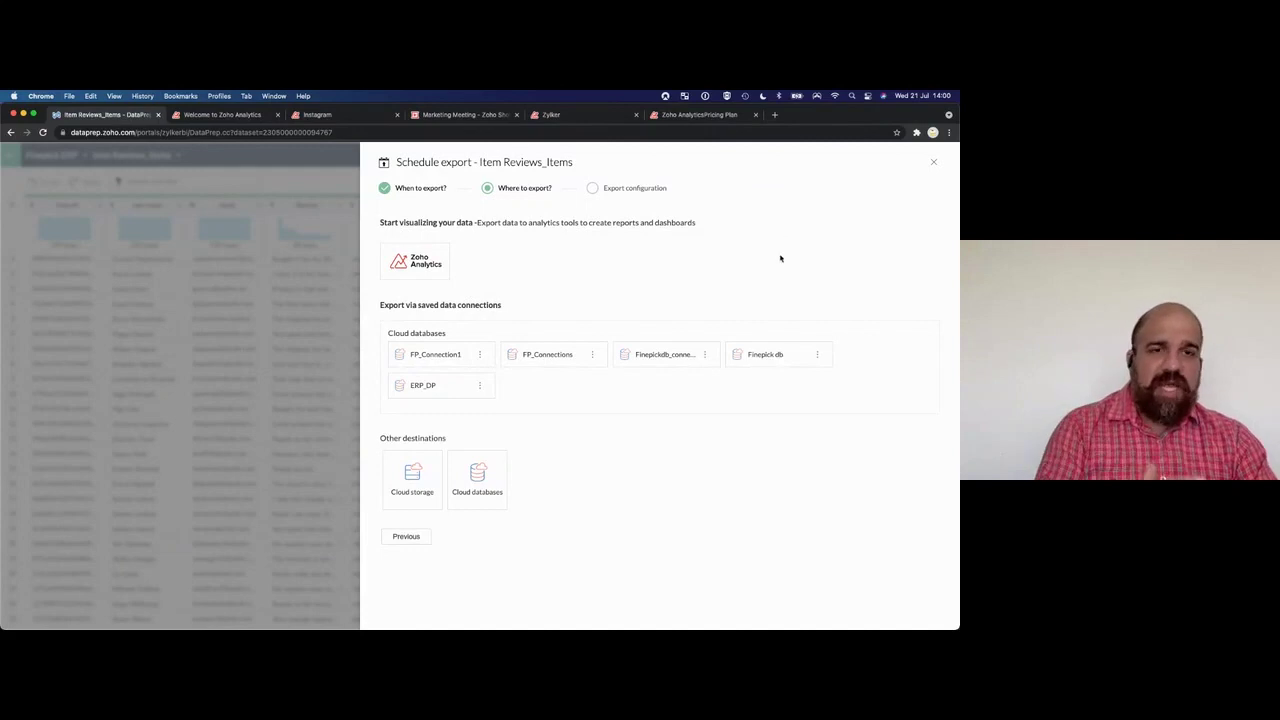
pyautogui.click(933, 163)
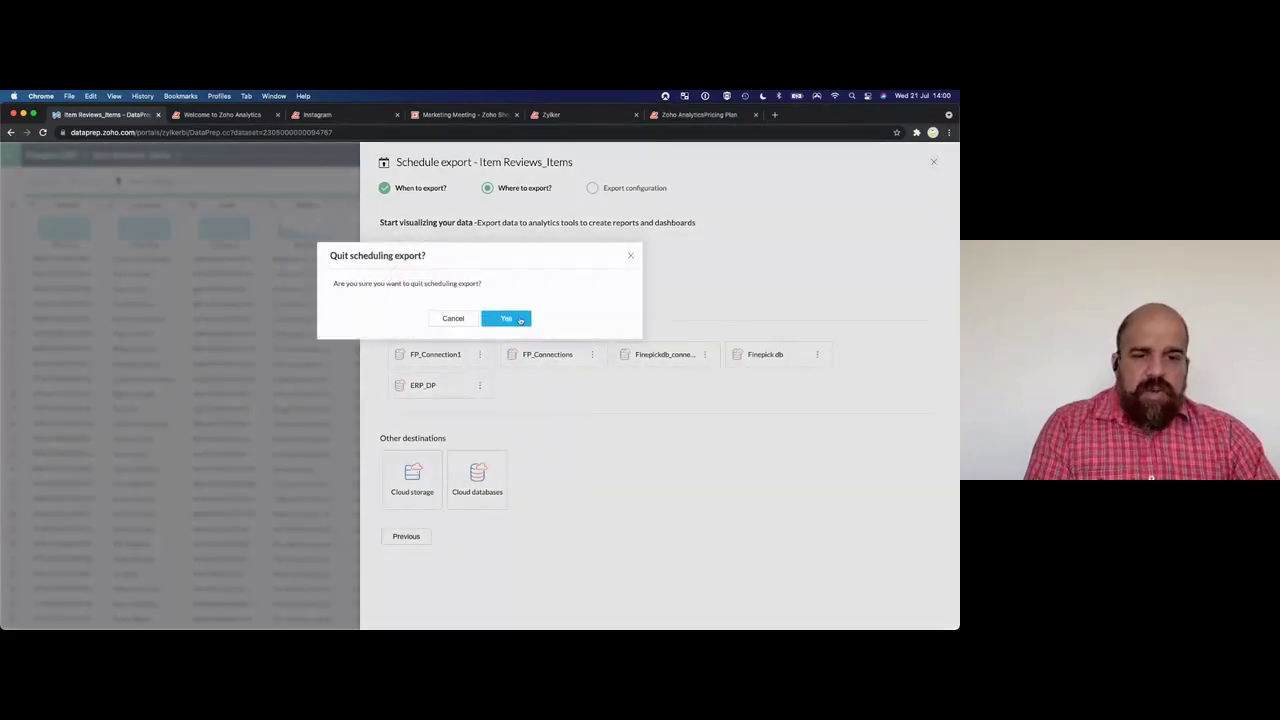
pyautogui.click(506, 318)
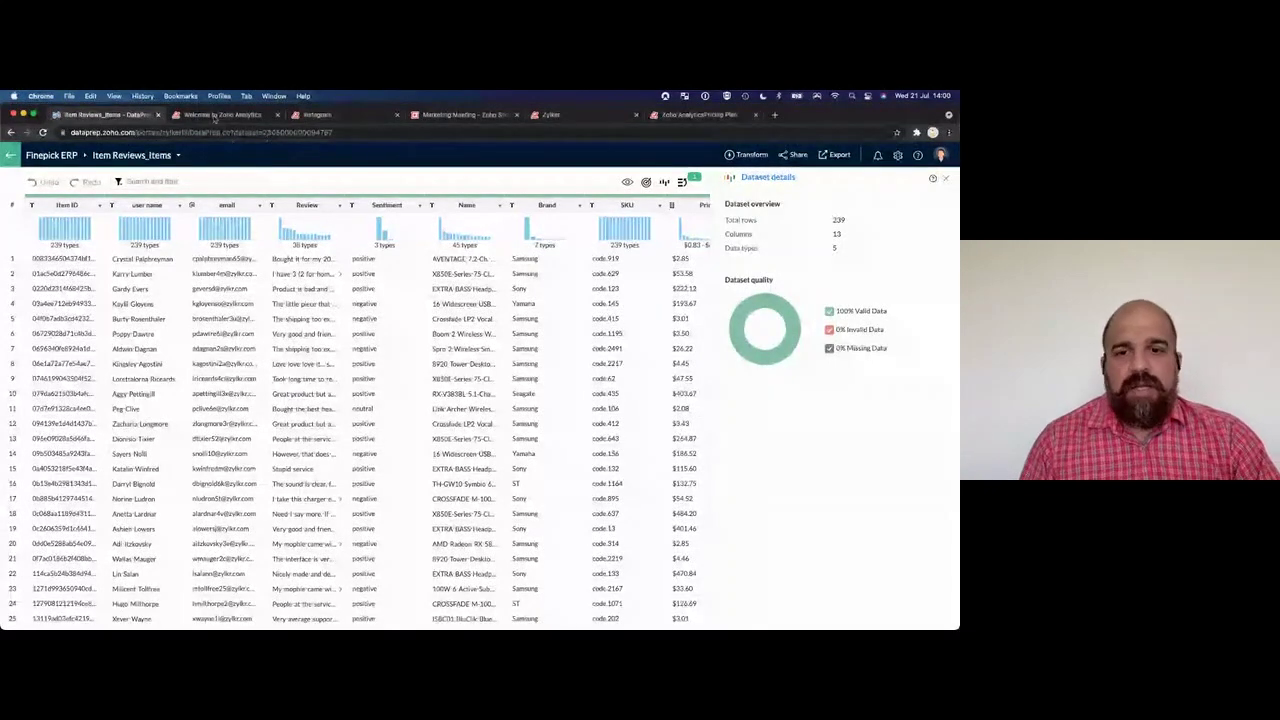
# Switch to Zoho Analytics and load Items_Final.csv from the Desktop as a file import, continuing to its data preview.
pyautogui.click(214, 116)
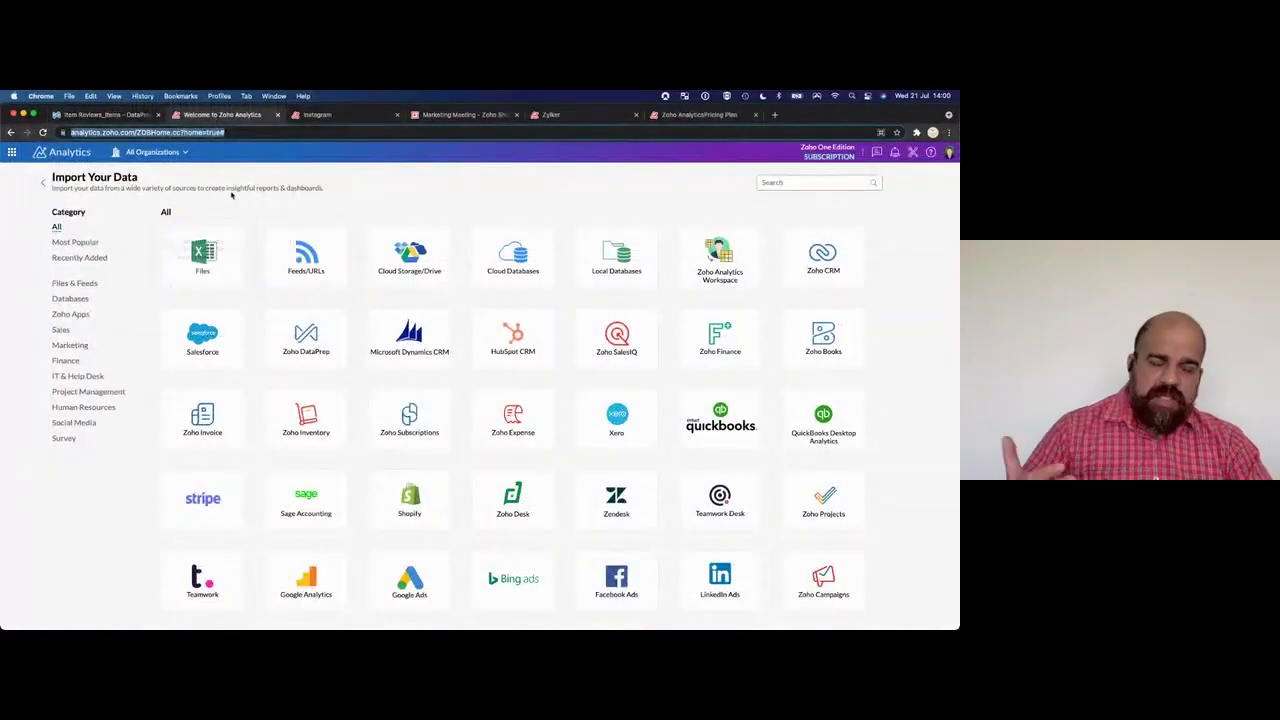
pyautogui.click(211, 254)
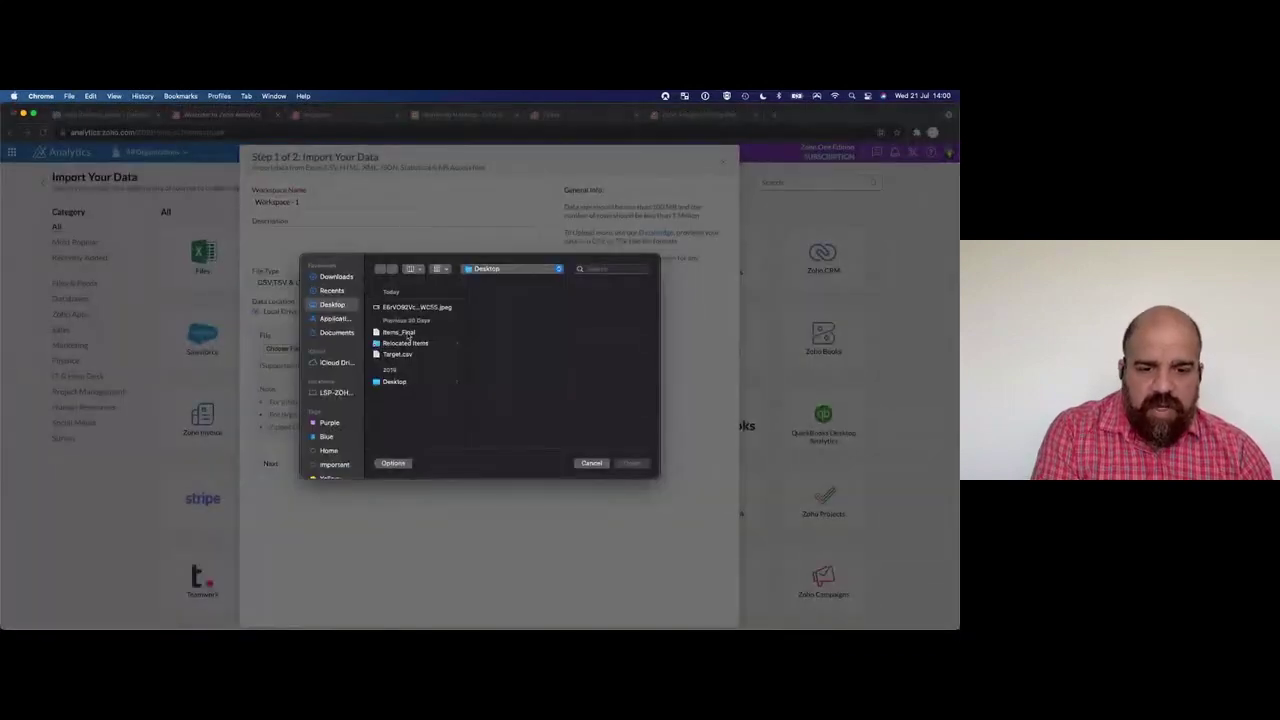
pyautogui.click(408, 334)
pyautogui.click(632, 464)
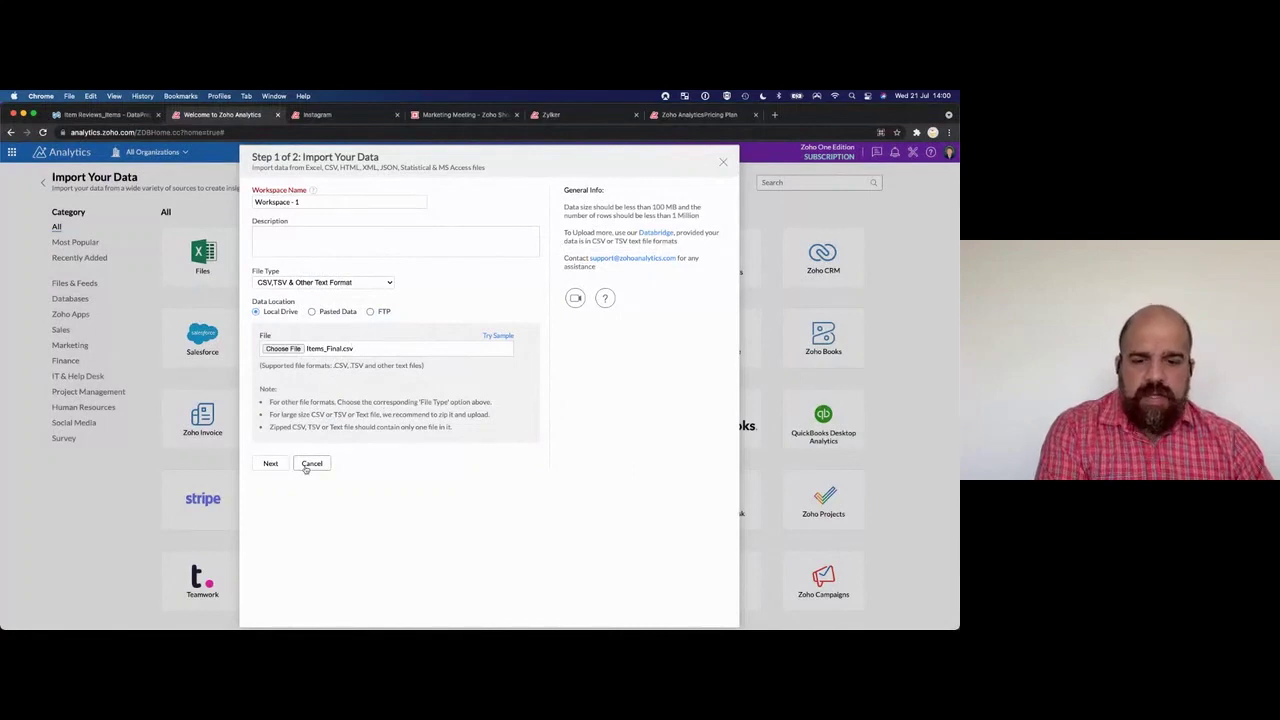
pyautogui.click(270, 463)
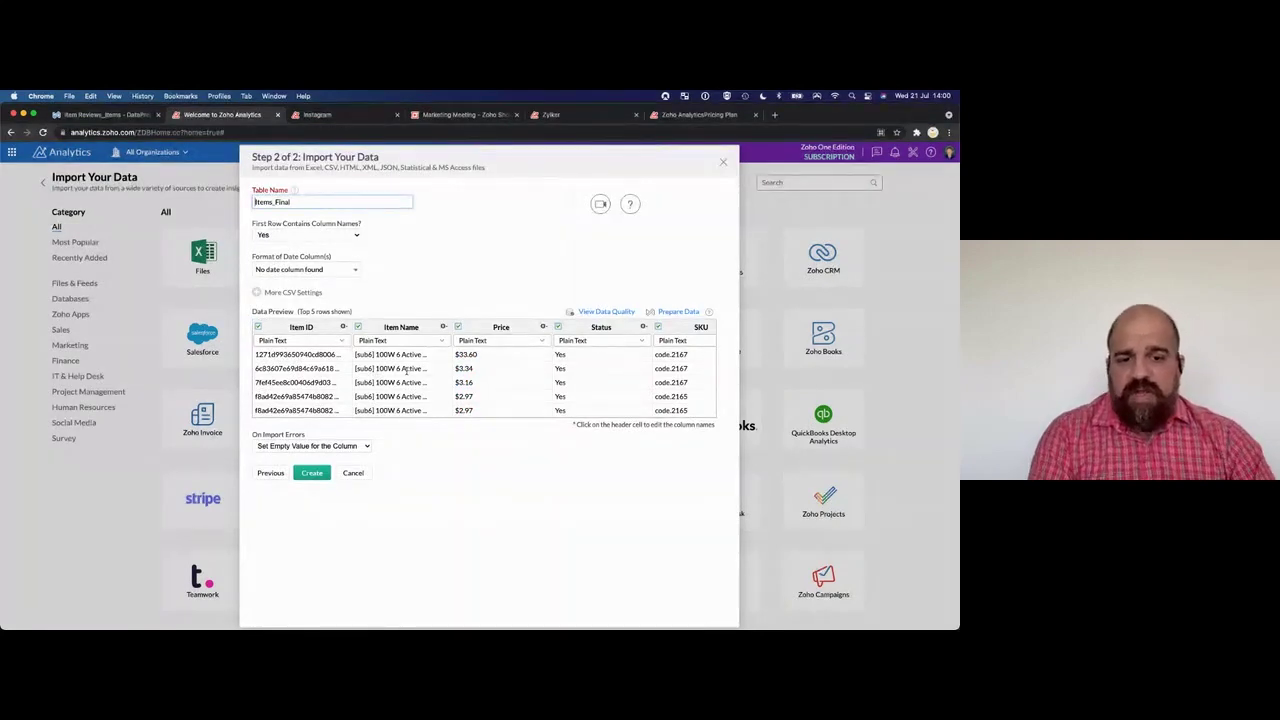
# View the data quality analysis of Items_Final and the Item Name transformations in Prepare Data, and close the import without creating the table.
pyautogui.click(603, 313)
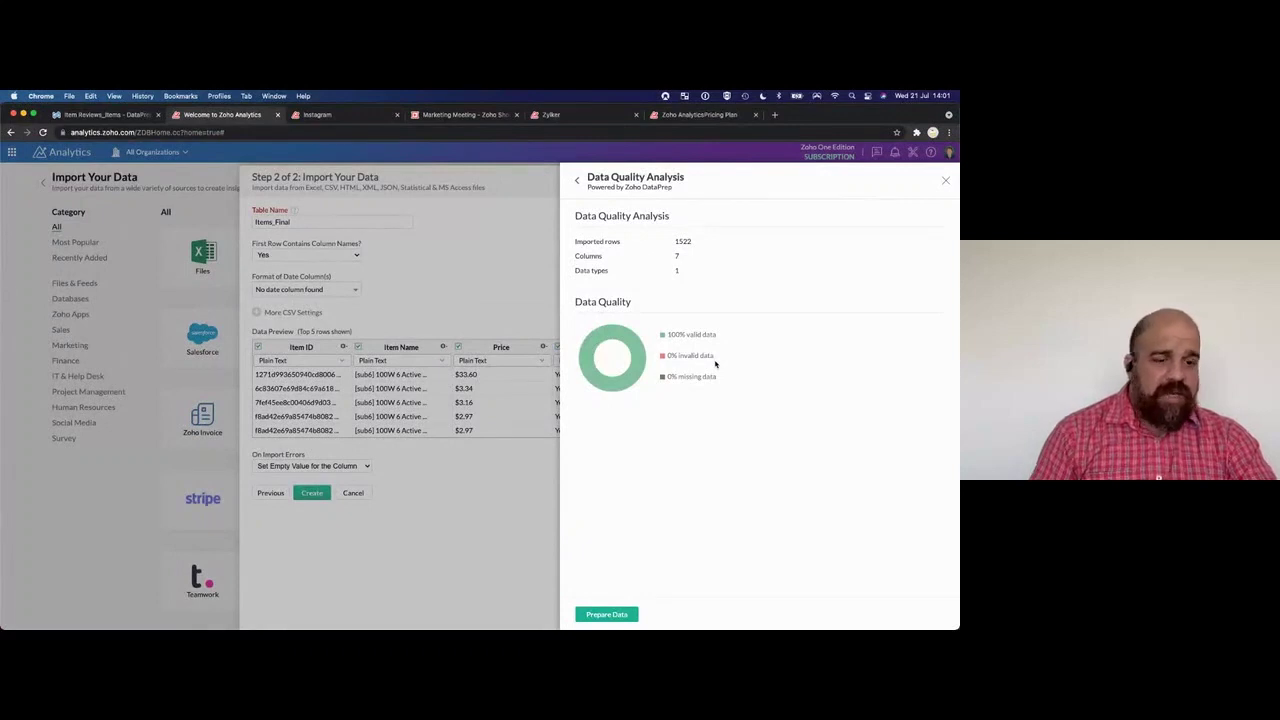
pyautogui.click(604, 616)
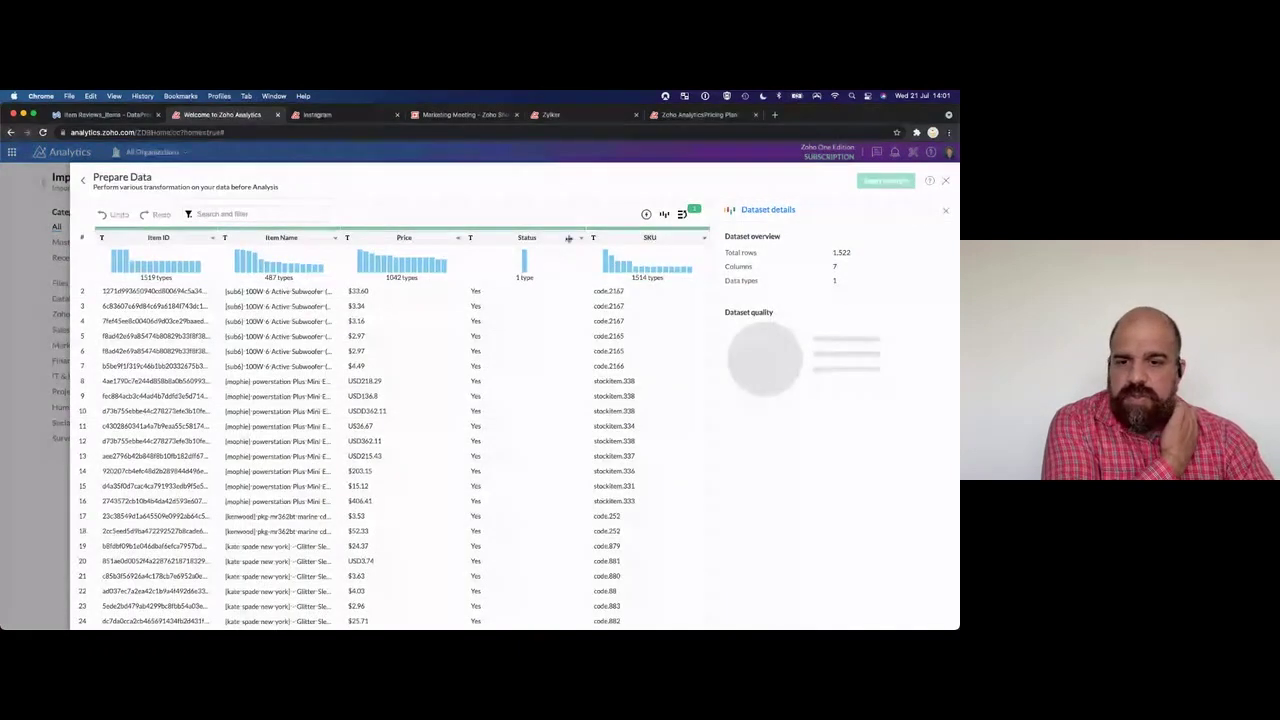
pyautogui.click(332, 239)
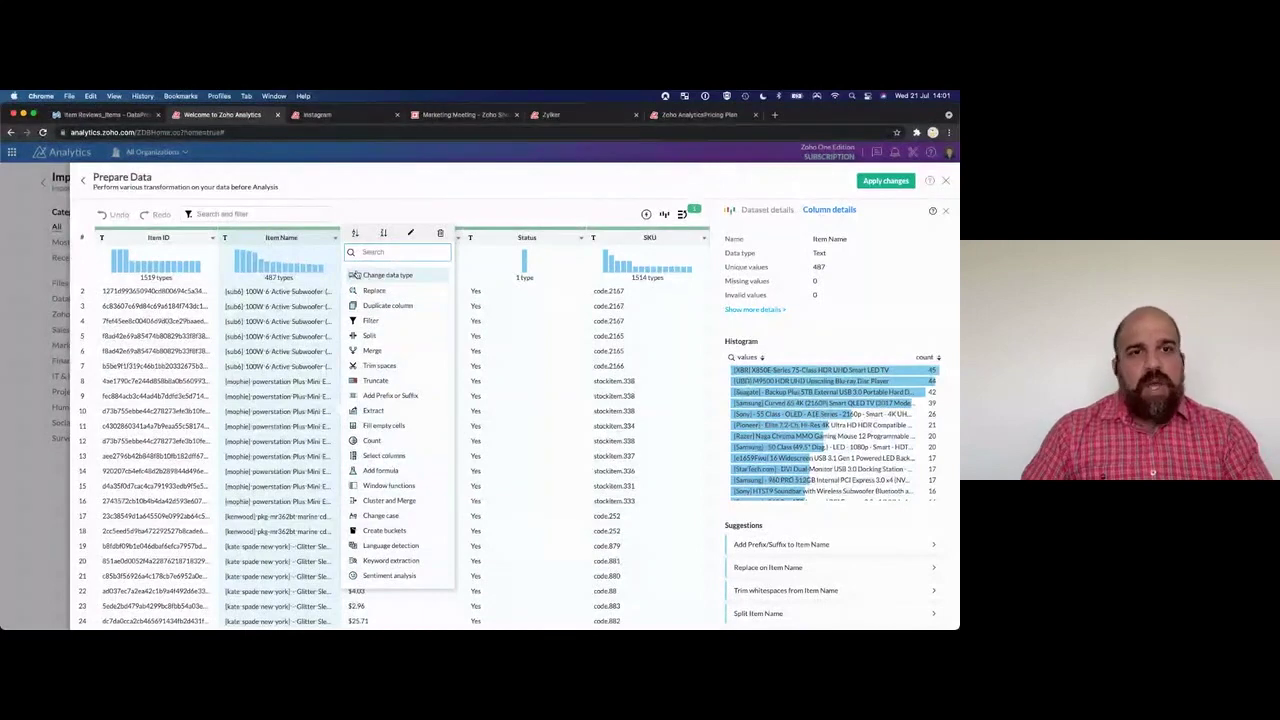
pyautogui.click(435, 213)
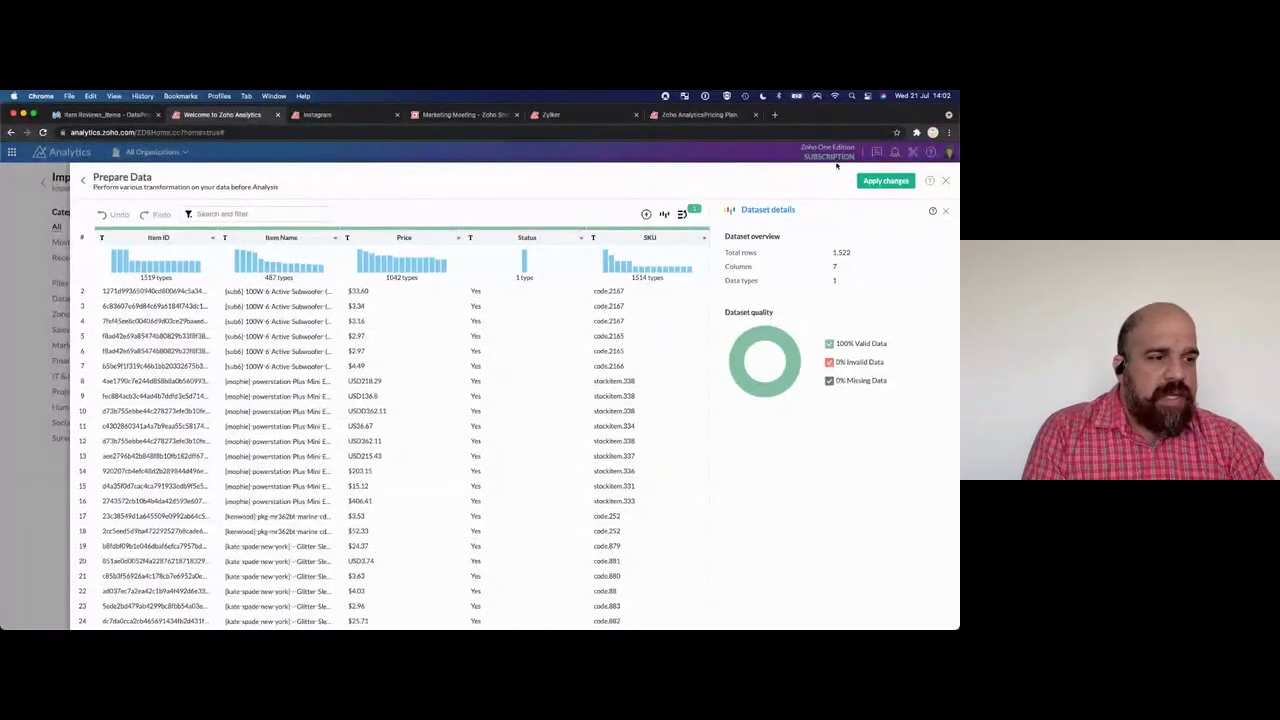
pyautogui.click(945, 179)
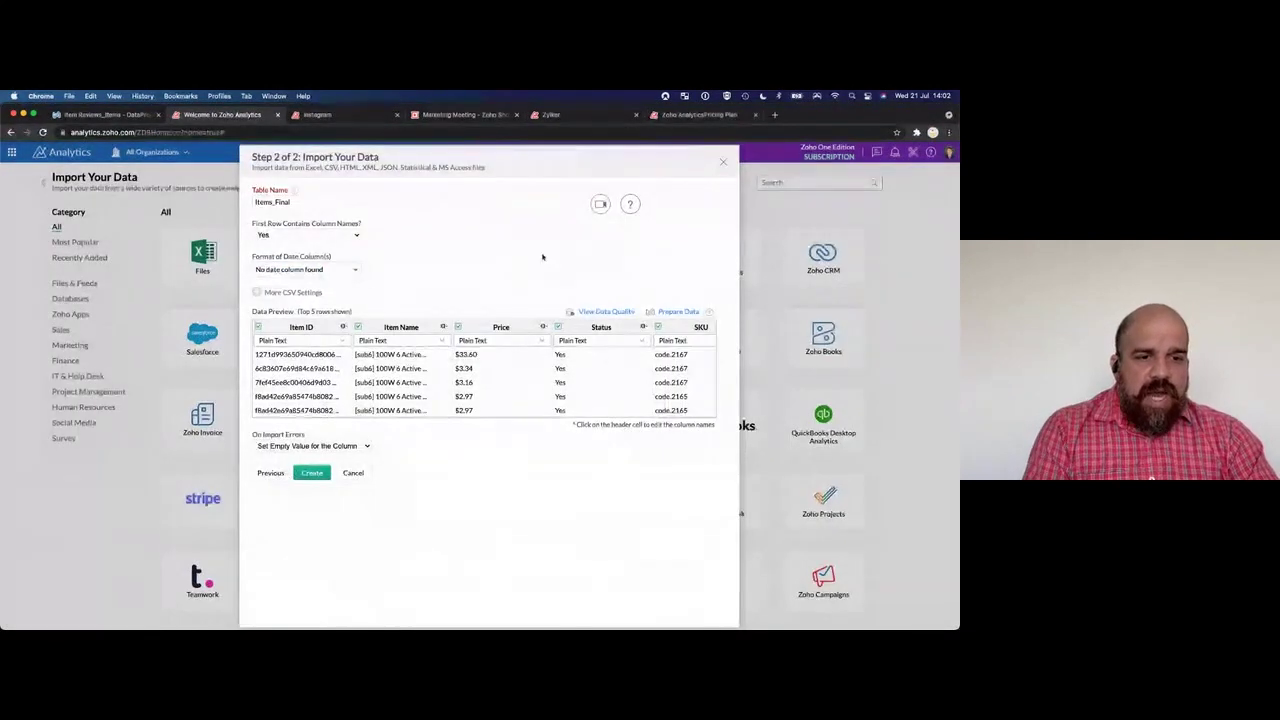
pyautogui.click(726, 166)
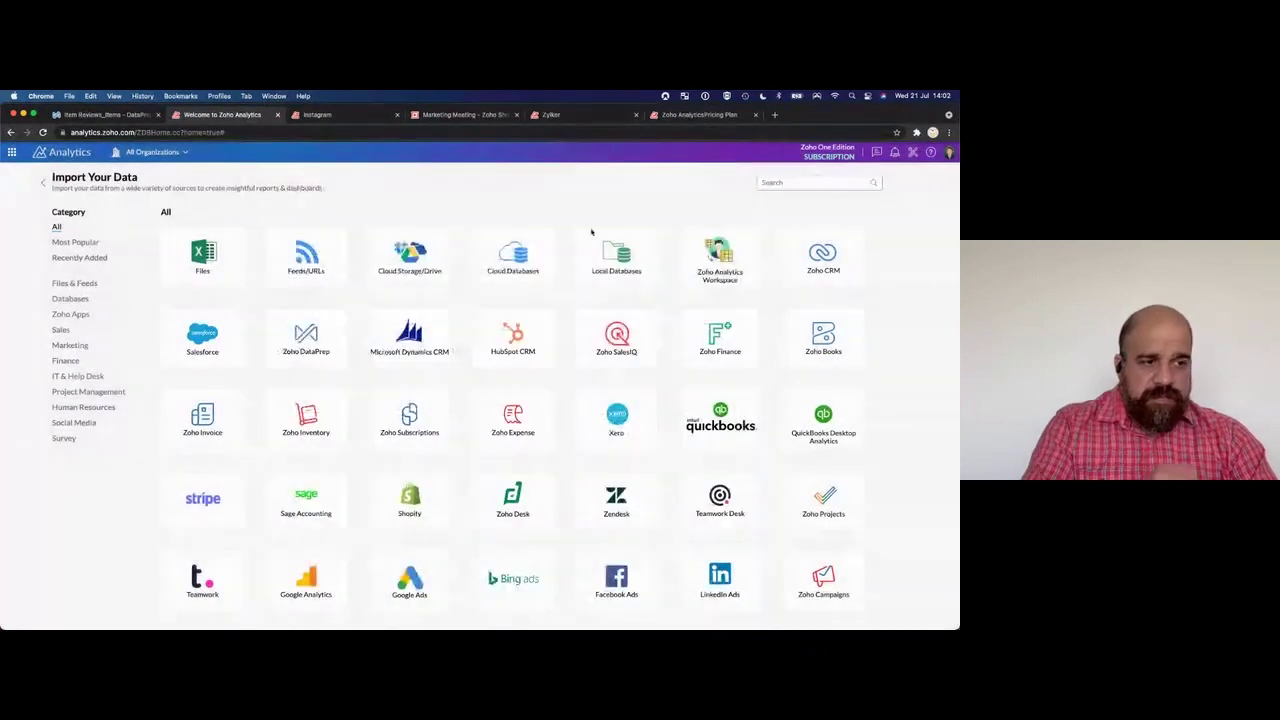
# Open the Sales Overview dashboard in Finepick 360 and review the workspace's data folders, collapsing them from Salesforce Modules through ROI.
pyautogui.click(299, 116)
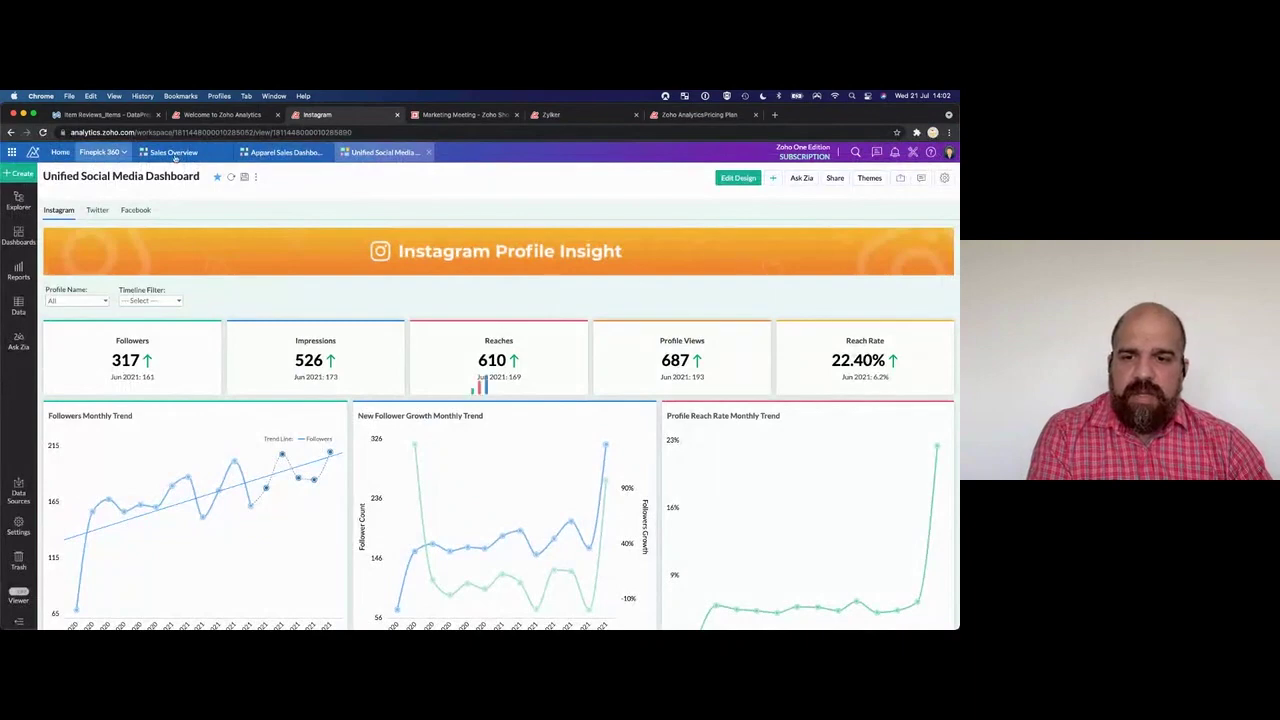
pyautogui.click(176, 153)
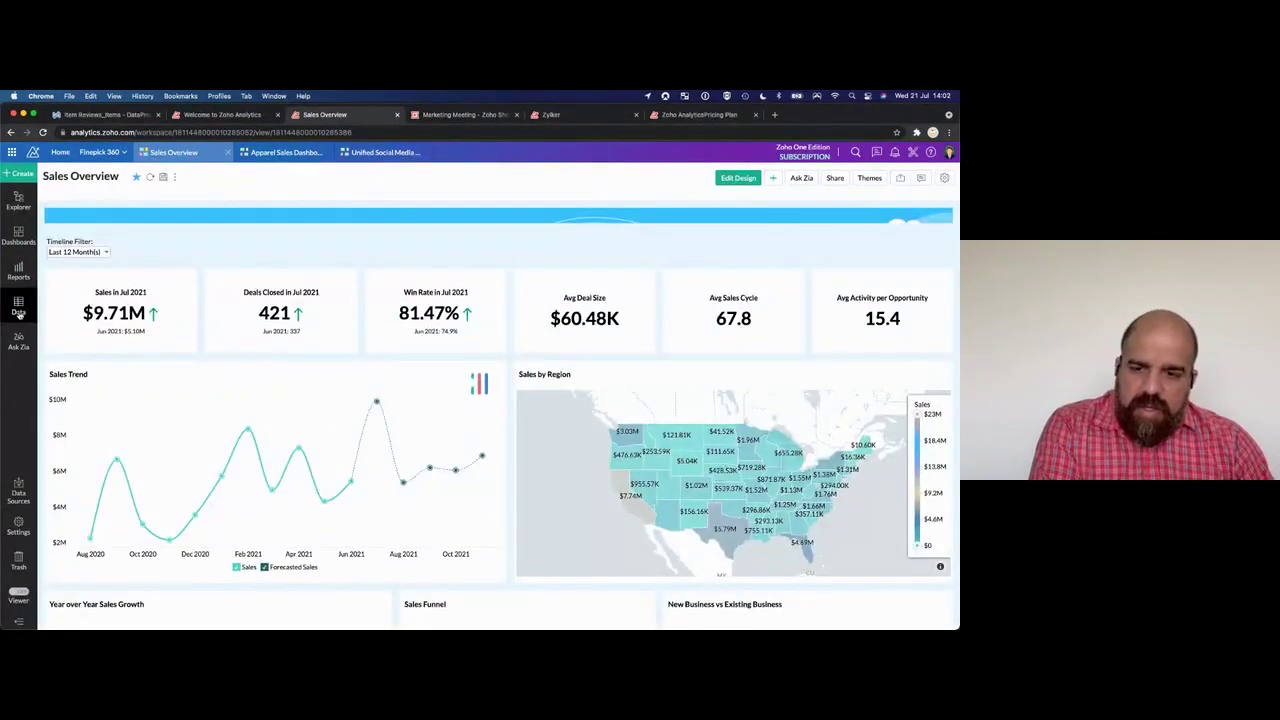
pyautogui.click(18, 308)
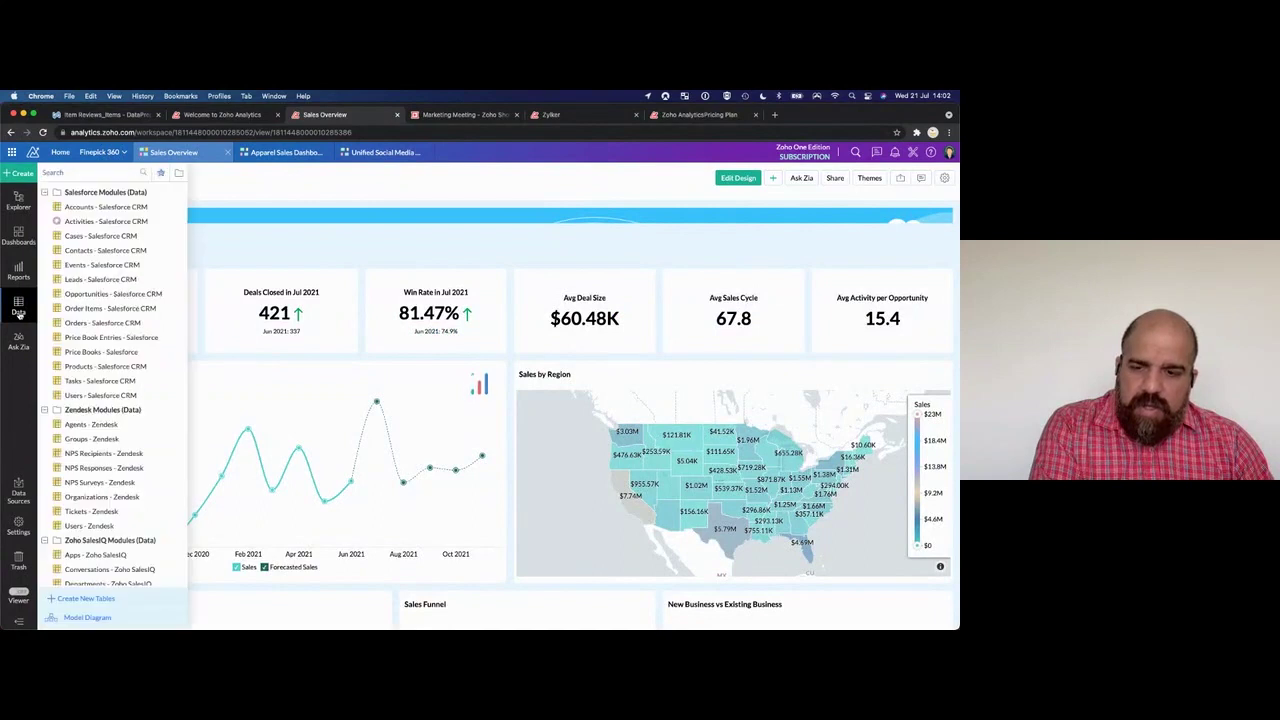
pyautogui.click(45, 193)
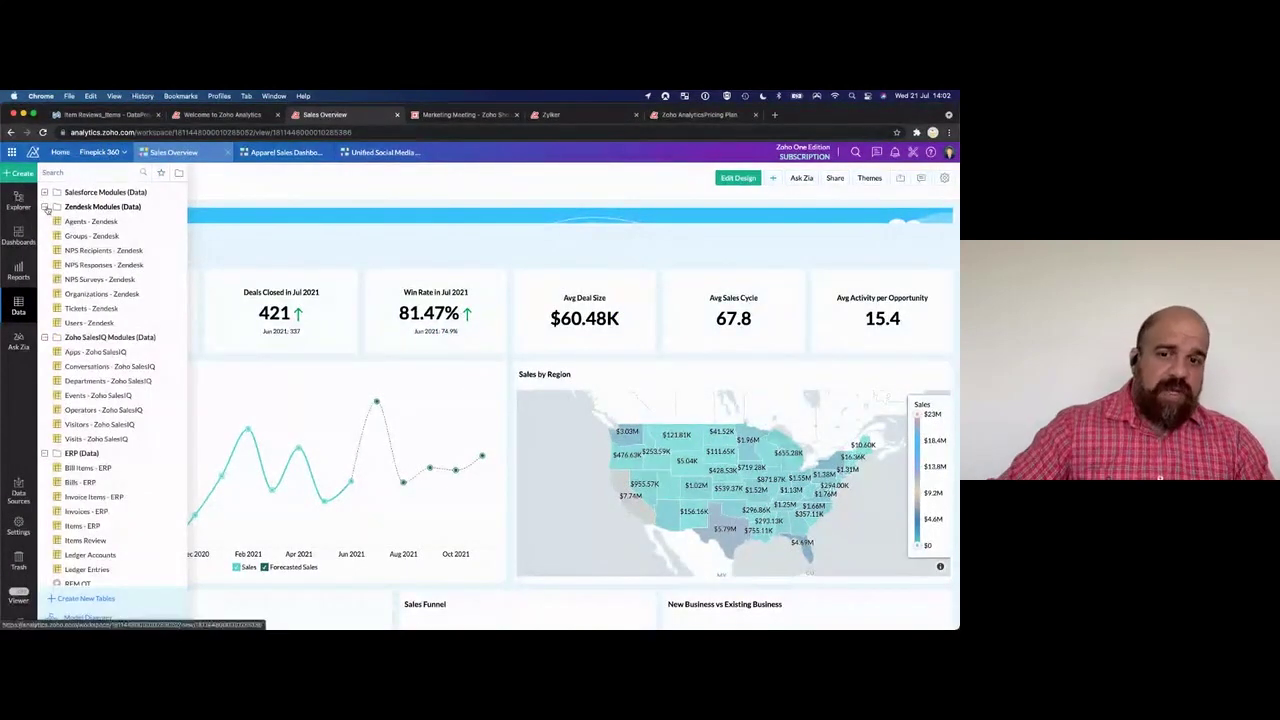
pyautogui.click(45, 207)
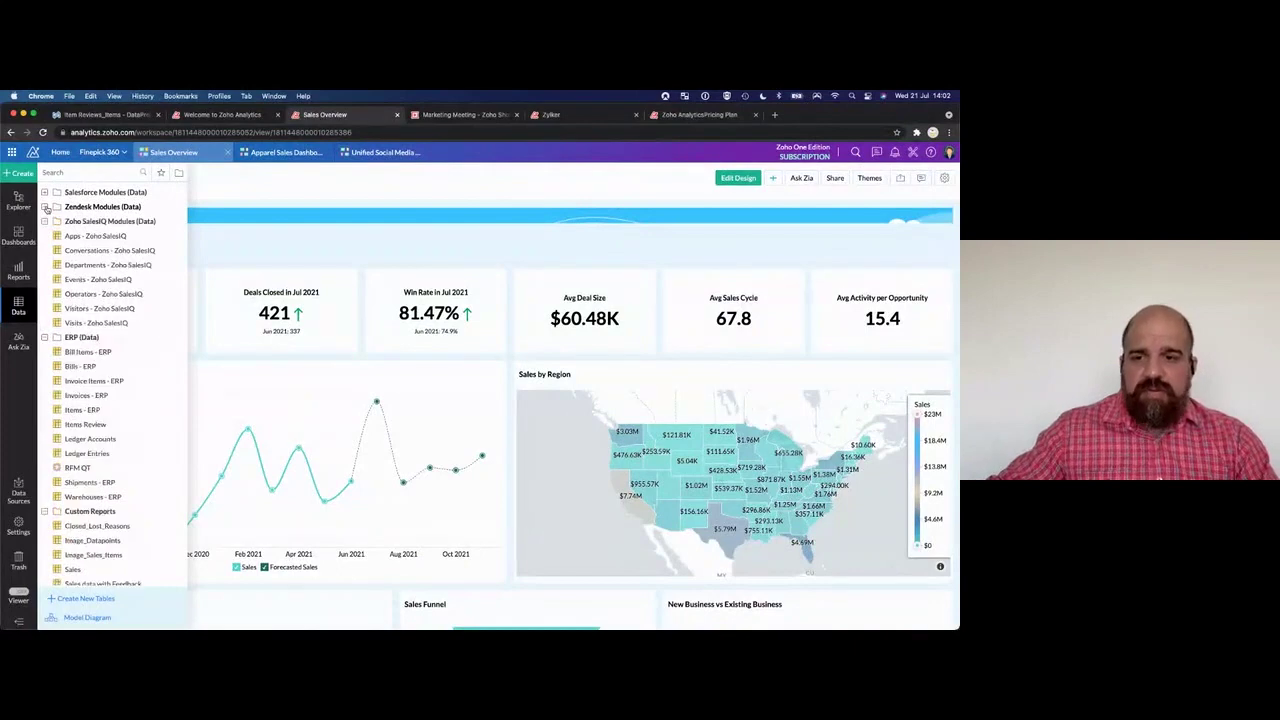
pyautogui.click(45, 221)
pyautogui.click(45, 236)
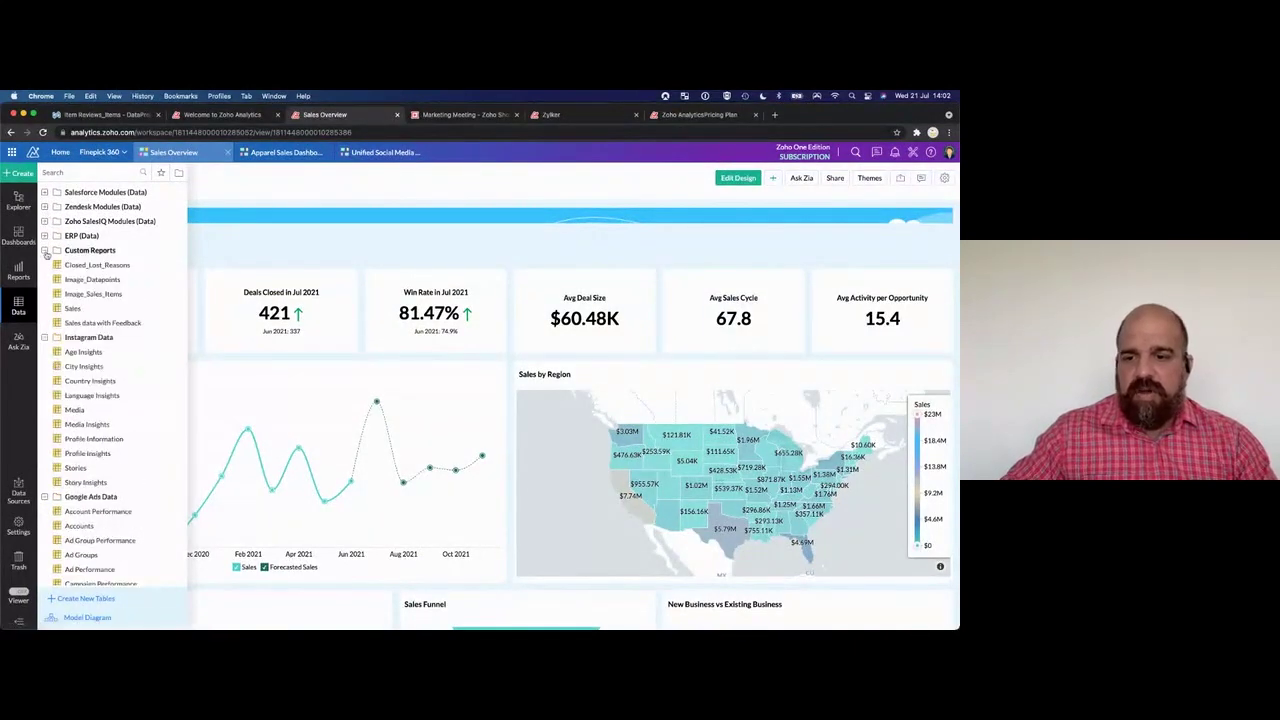
pyautogui.click(45, 250)
pyautogui.click(44, 265)
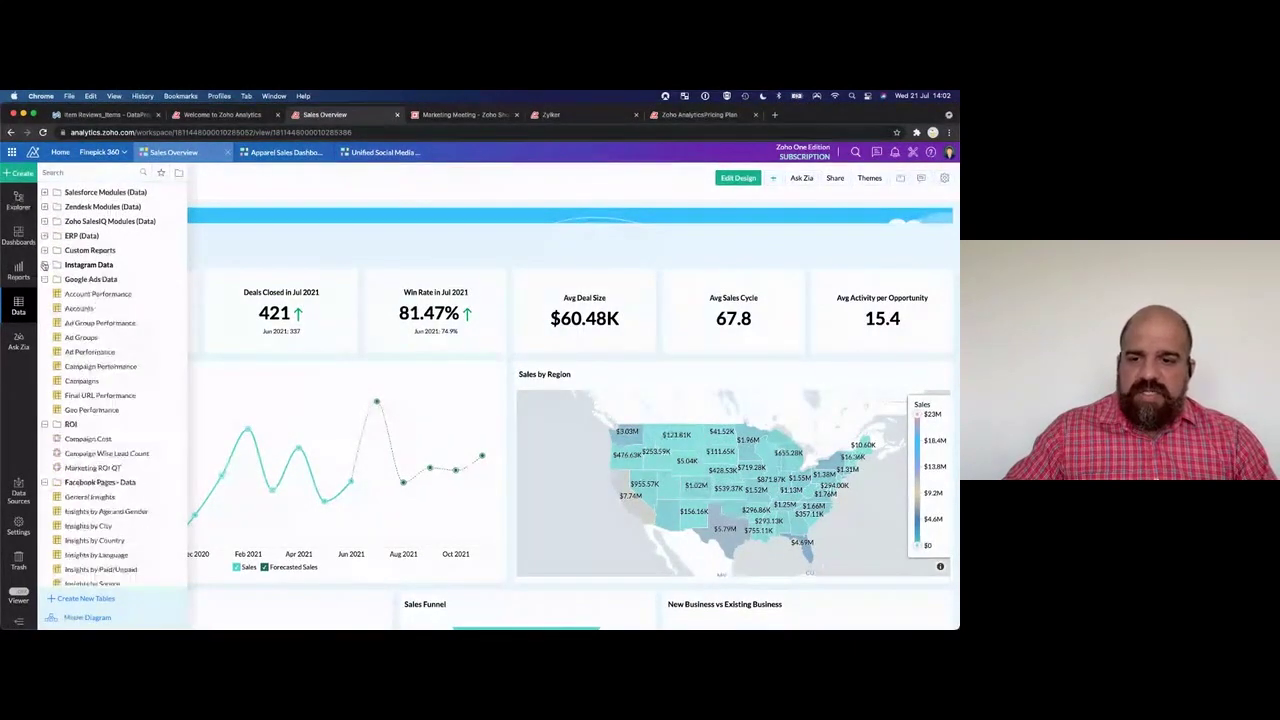
pyautogui.click(45, 279)
pyautogui.click(45, 294)
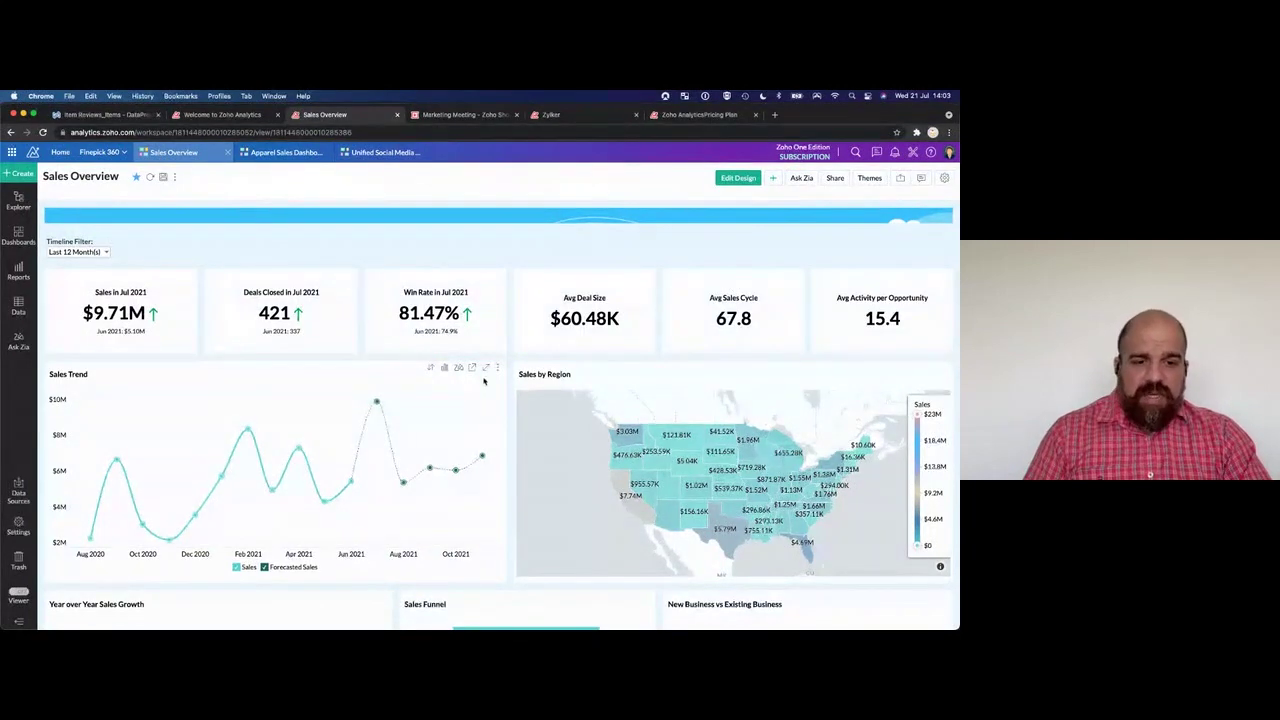
# Open the Sales Trend chart from the dashboard as its own report, switch it to design editing, and open its forecast settings.
pyautogui.click(471, 369)
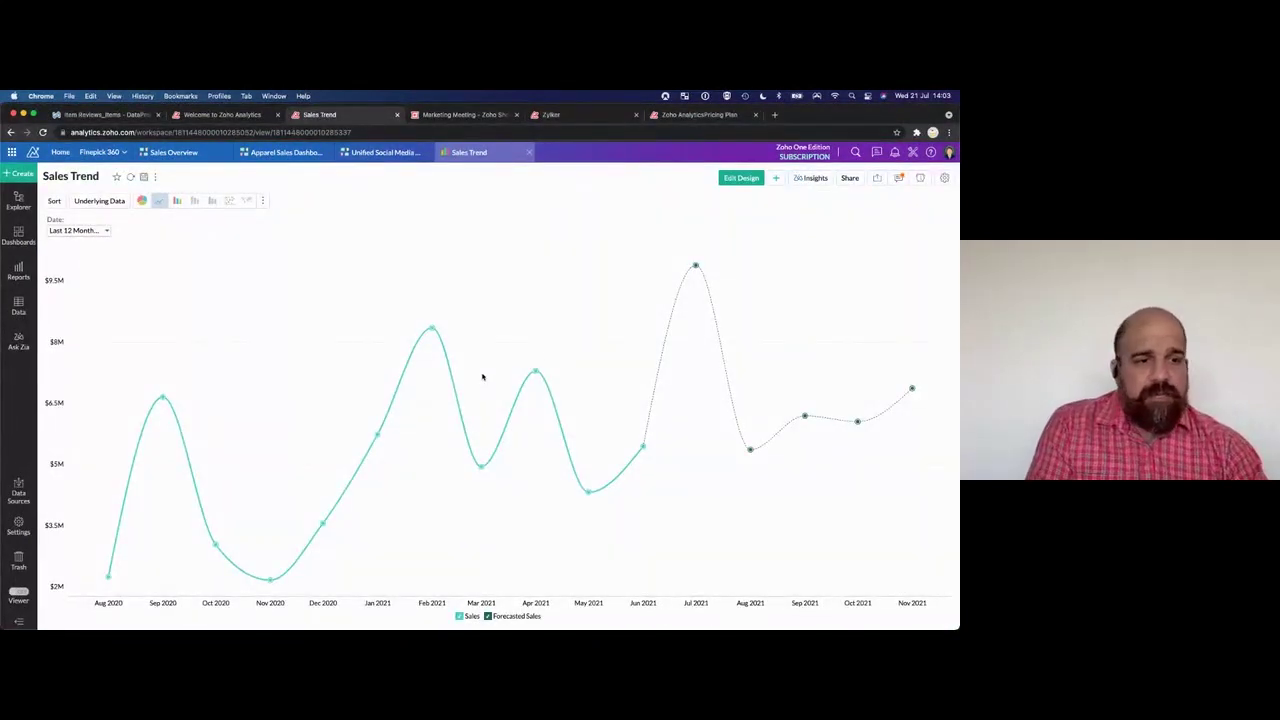
pyautogui.click(733, 178)
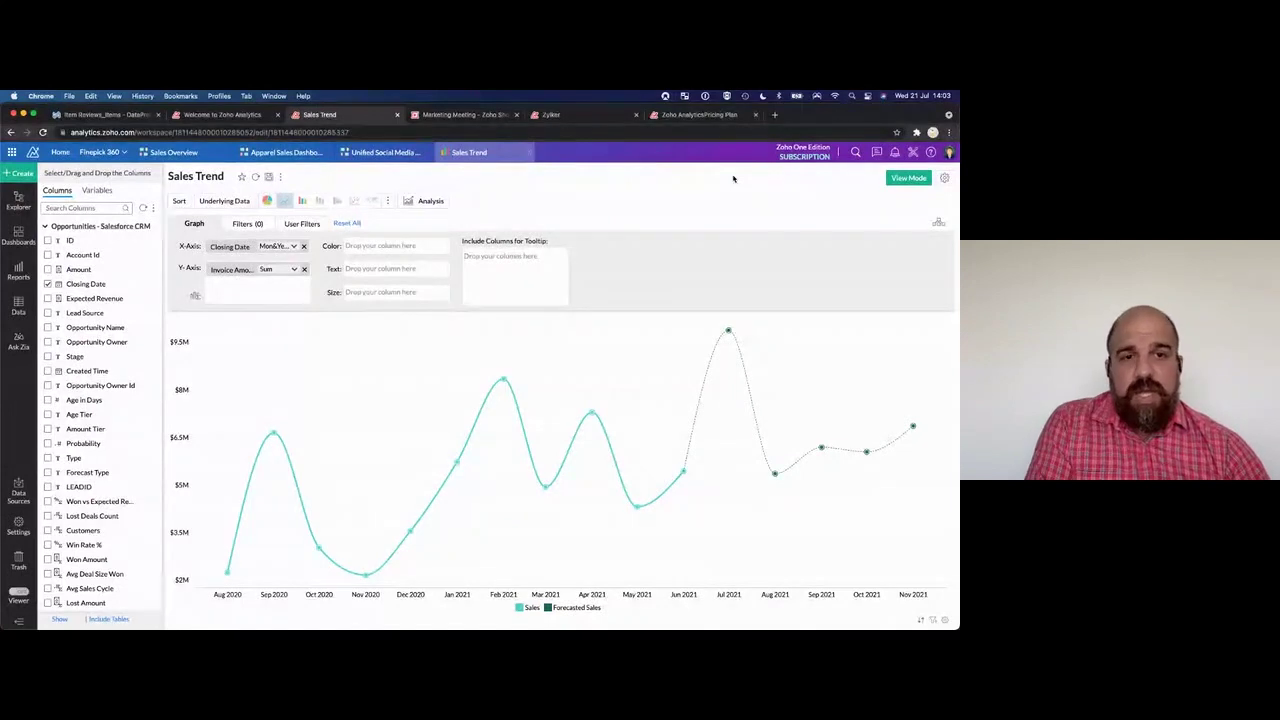
pyautogui.click(422, 201)
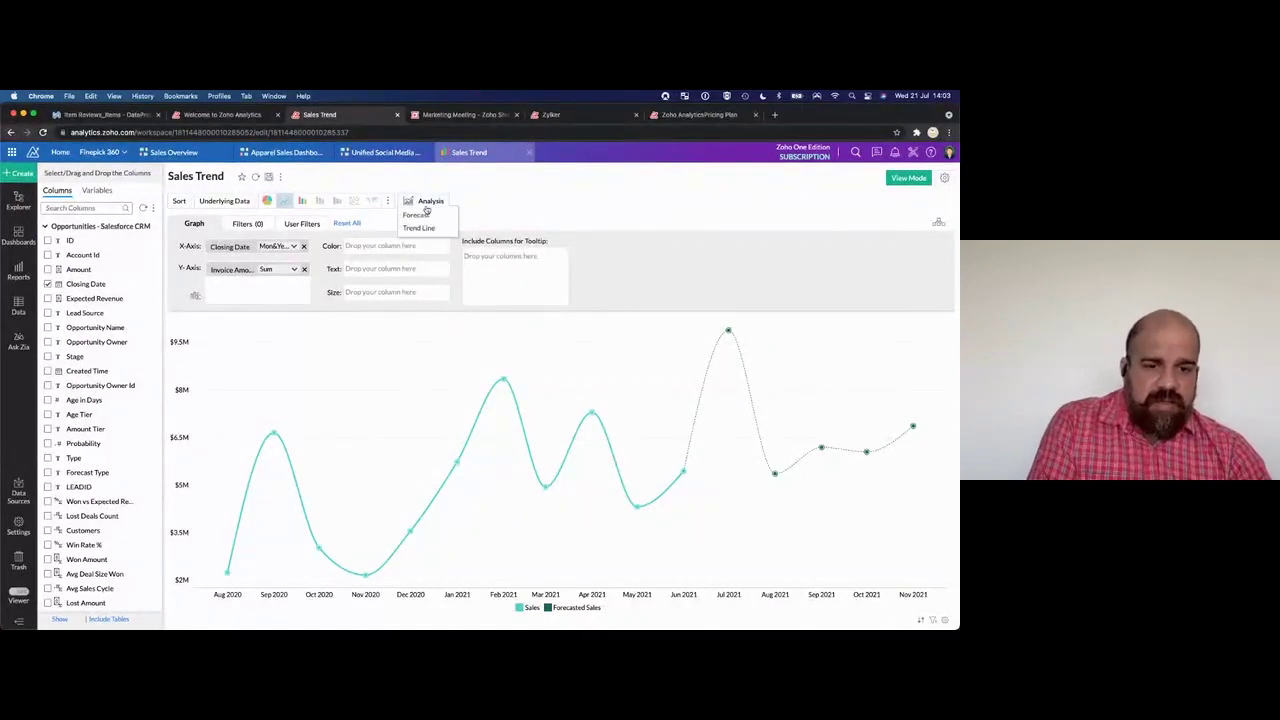
pyautogui.click(424, 219)
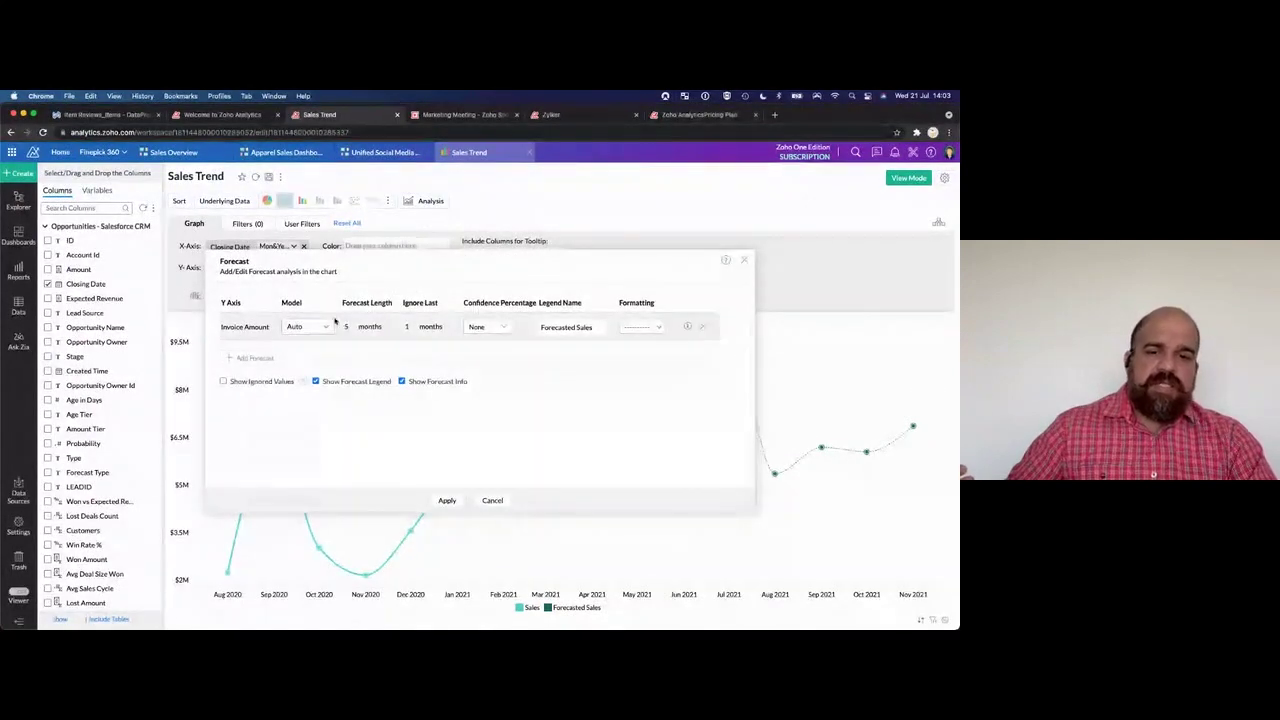
# Review the custom forecast models for Invoice Amount: ARIMA with Seasonal ARIMA, ETS with its mapped model list, STL and Regression.
pyautogui.click(323, 331)
pyautogui.click(356, 352)
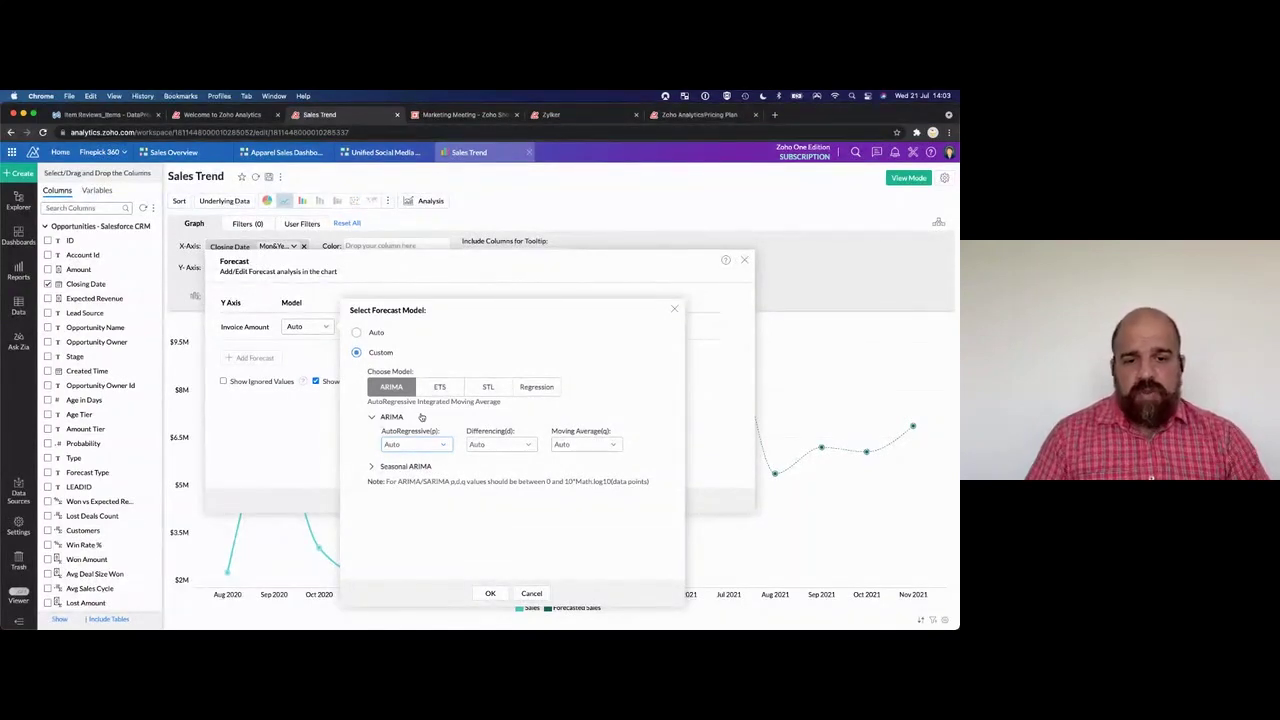
pyautogui.click(405, 467)
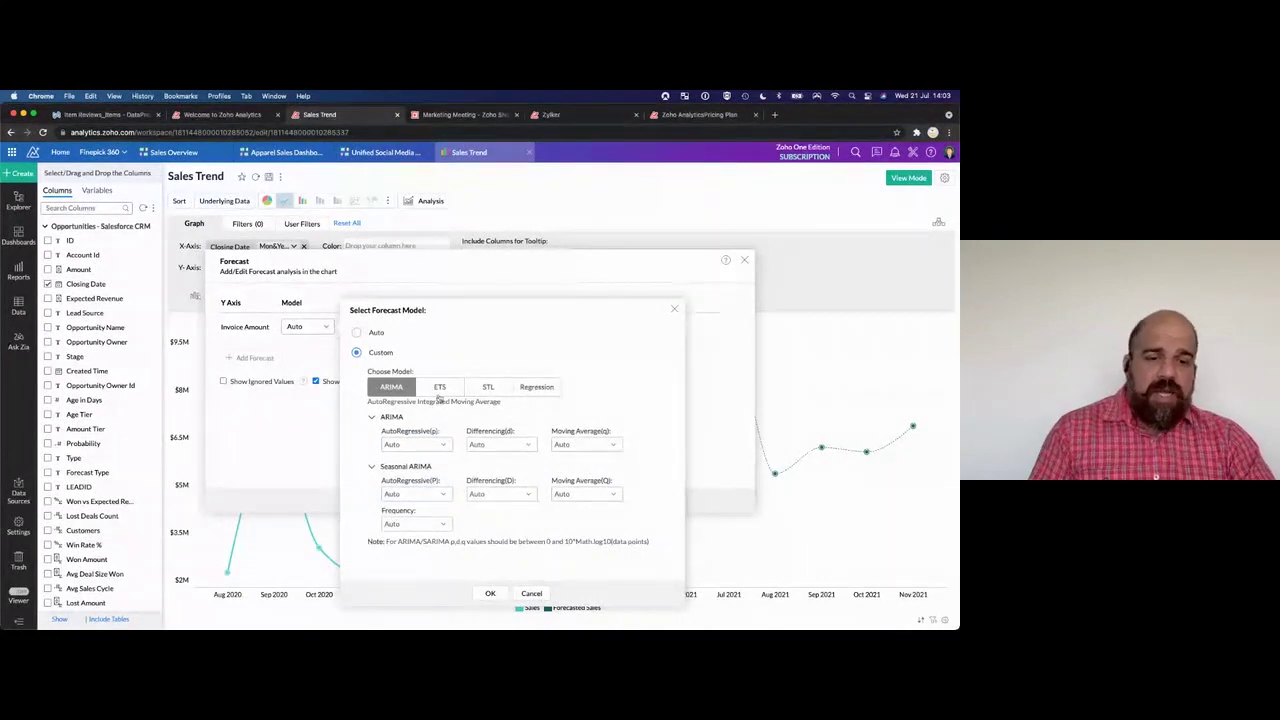
pyautogui.click(439, 388)
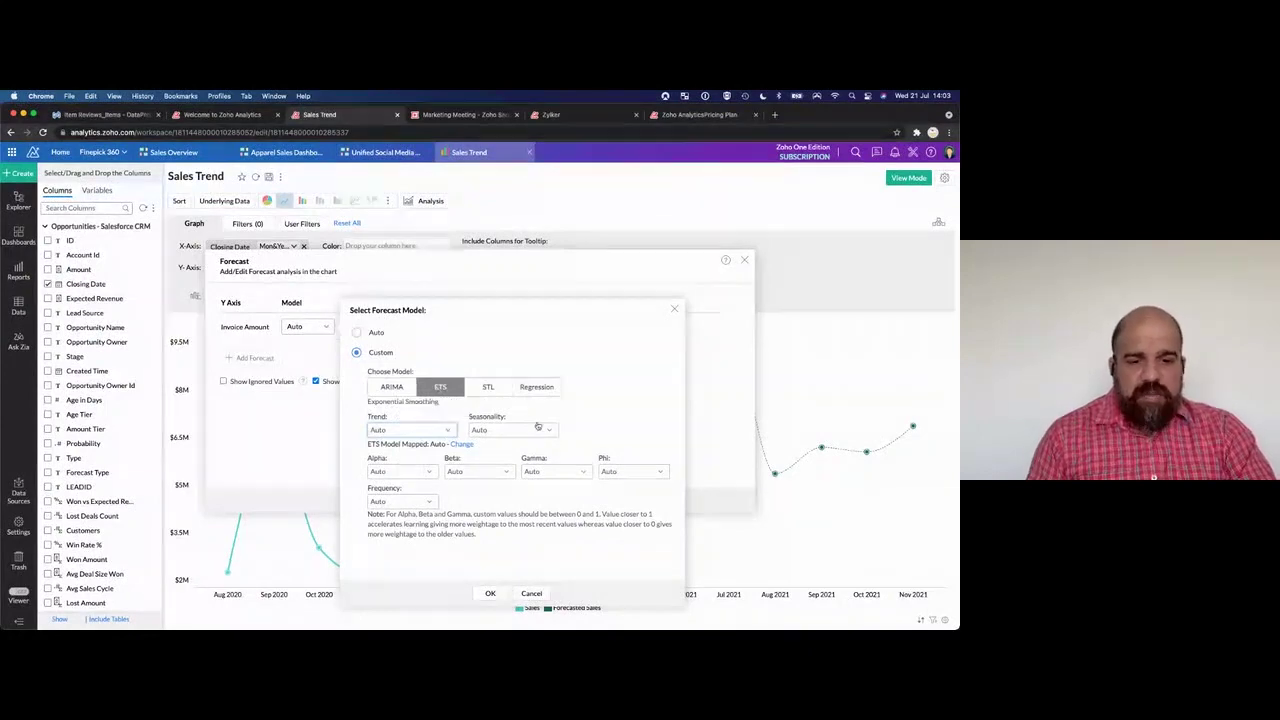
pyautogui.click(464, 444)
pyautogui.scroll(-1, 468, 479)
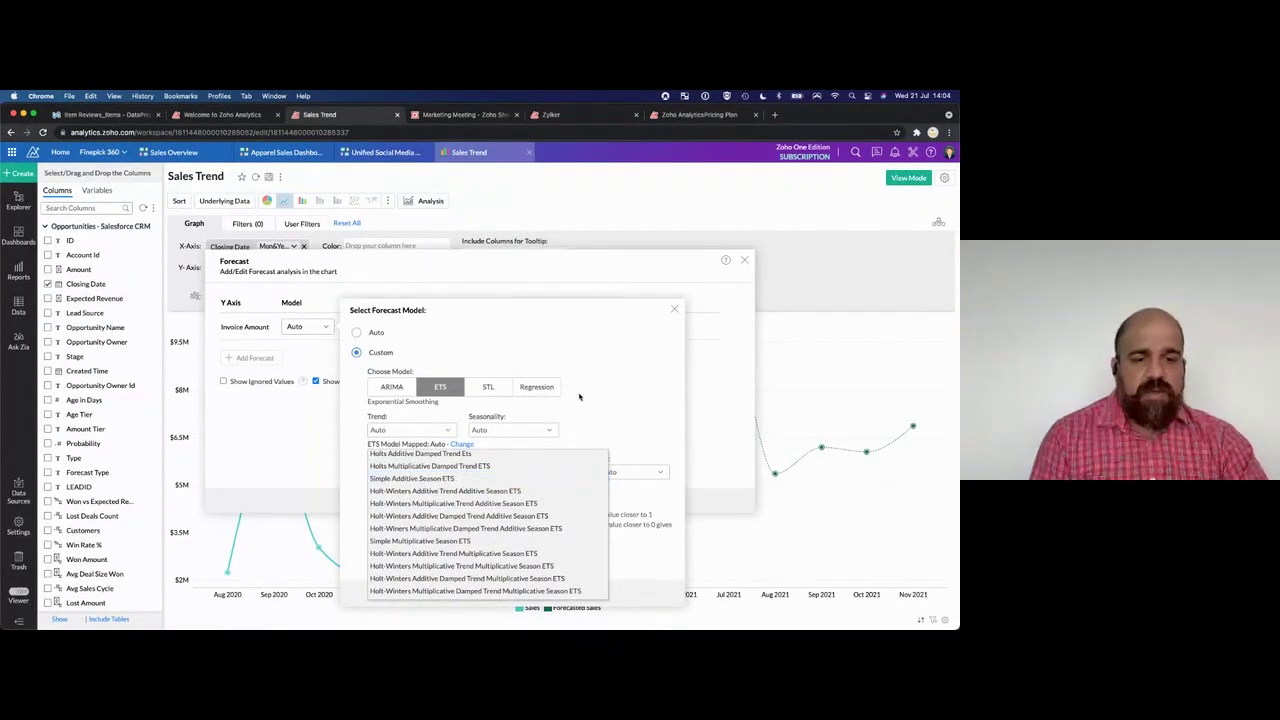
pyautogui.click(488, 387)
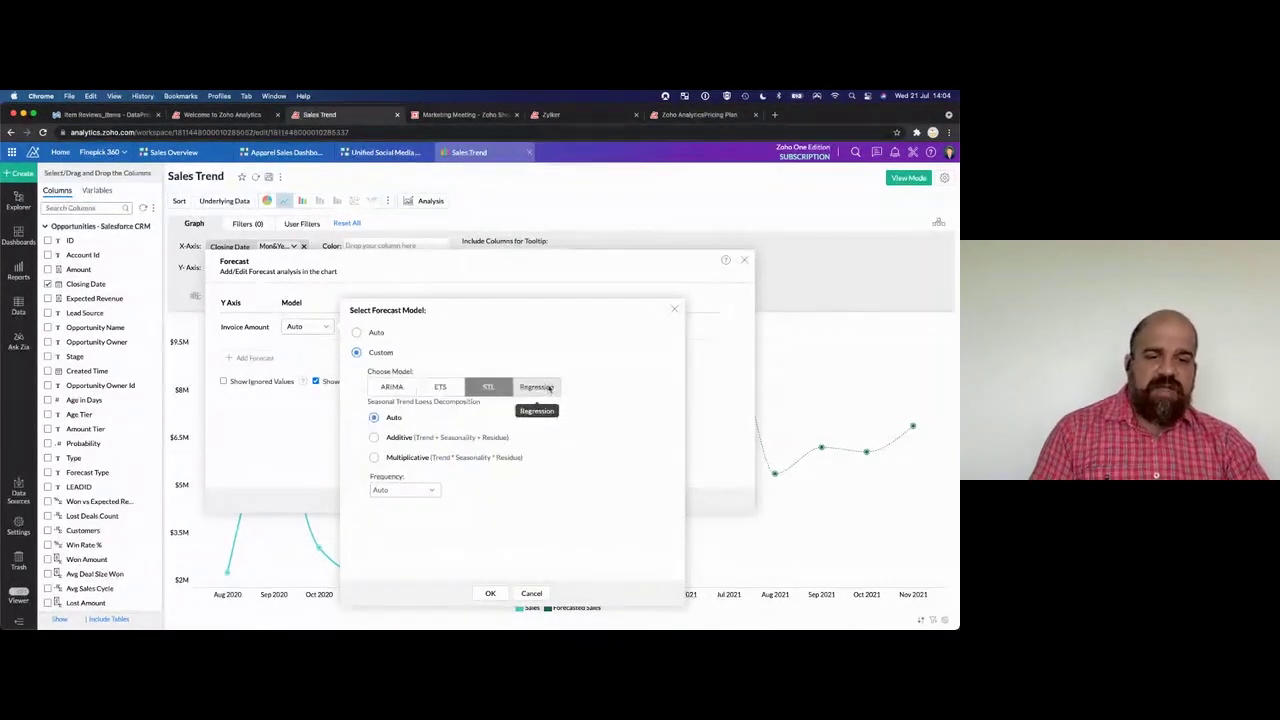
pyautogui.click(540, 387)
# Check the Alpha options of the ETS model, cancel the forecast settings without applying them, and close the Sales Trend report.
pyautogui.click(442, 387)
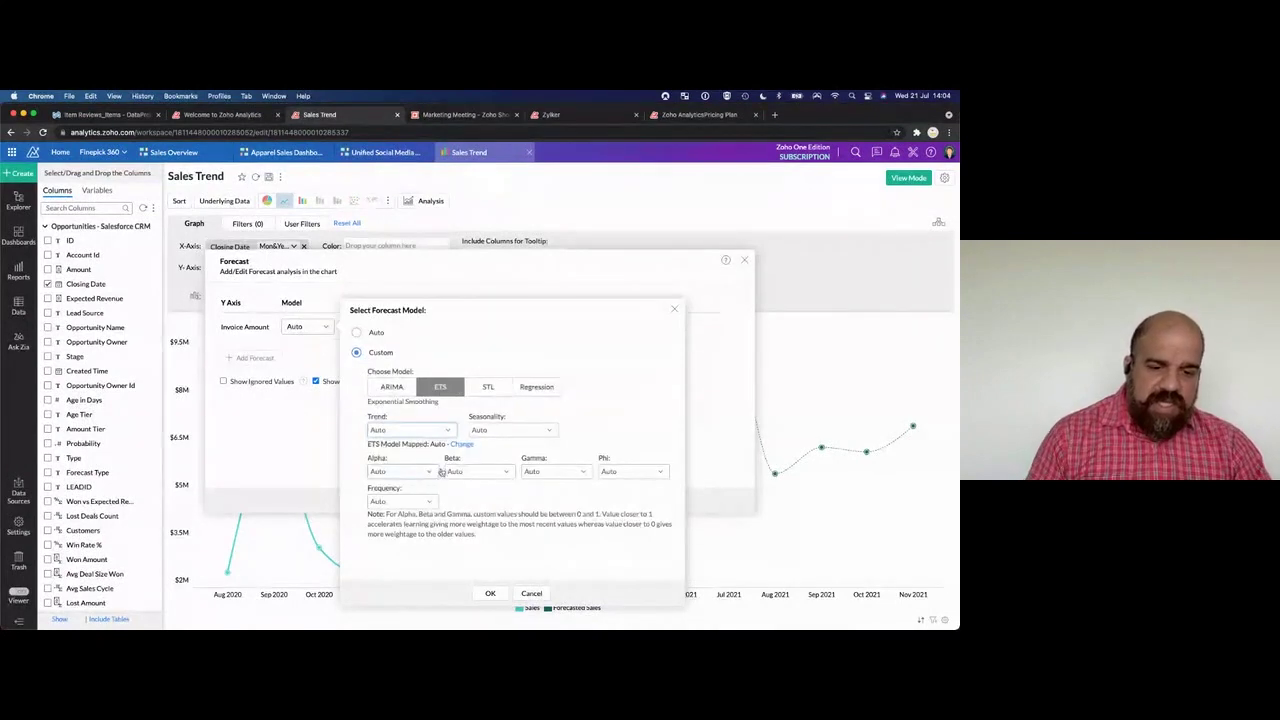
pyautogui.click(428, 471)
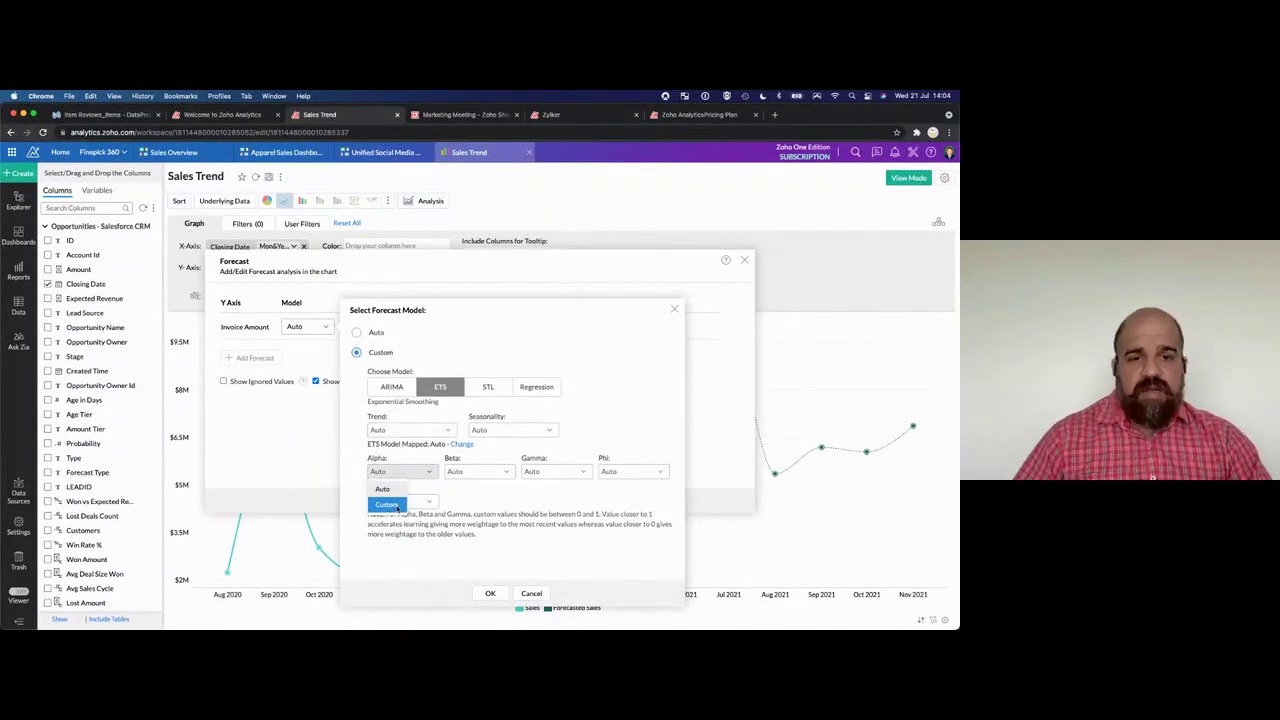
pyautogui.click(528, 503)
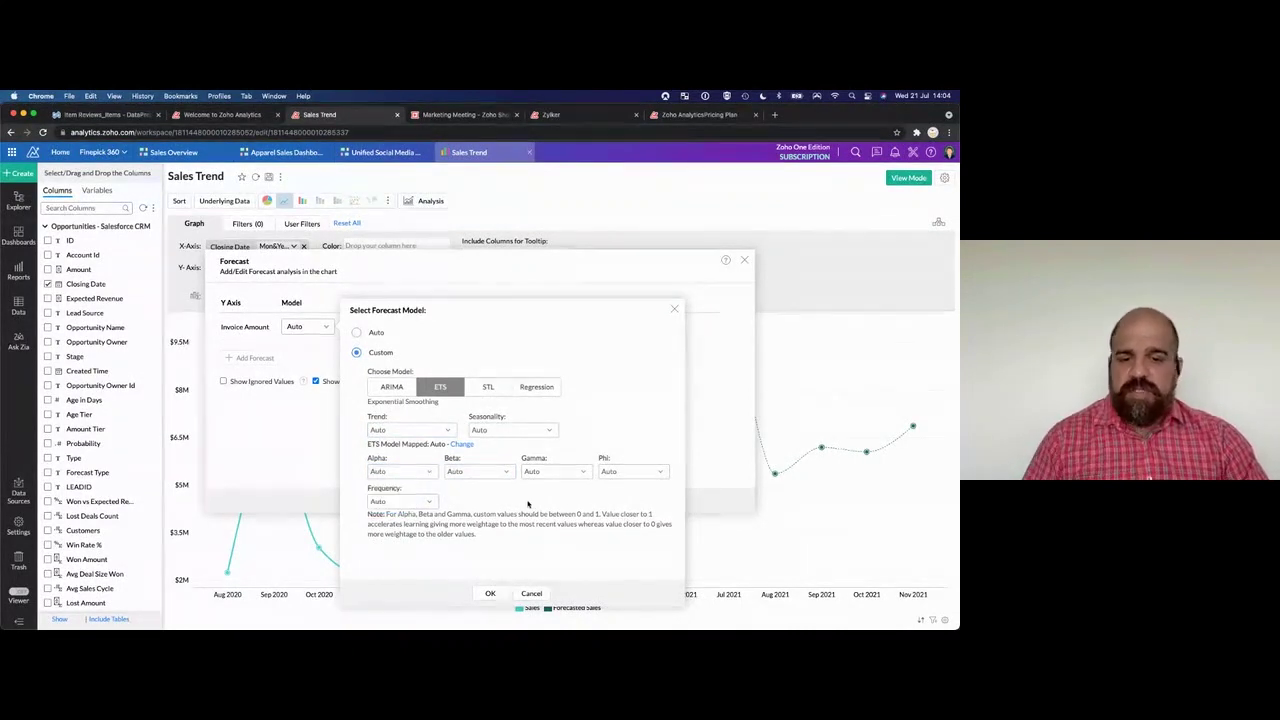
pyautogui.click(537, 593)
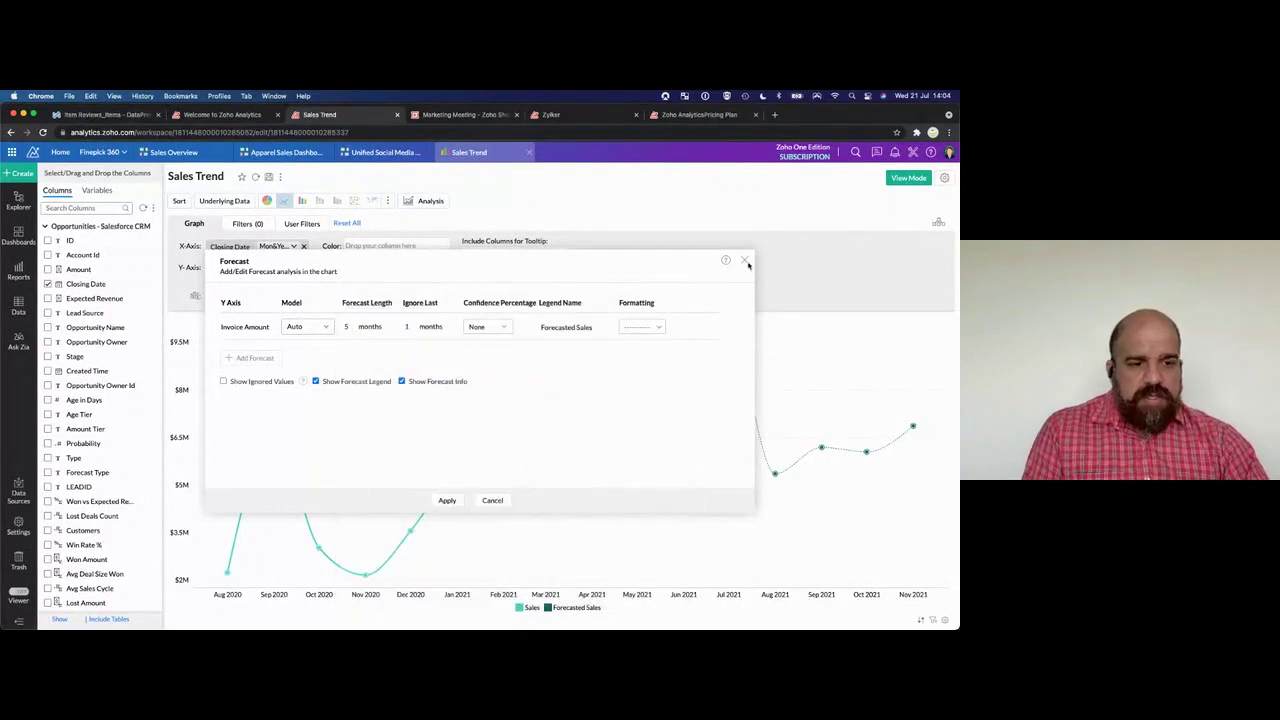
pyautogui.click(744, 260)
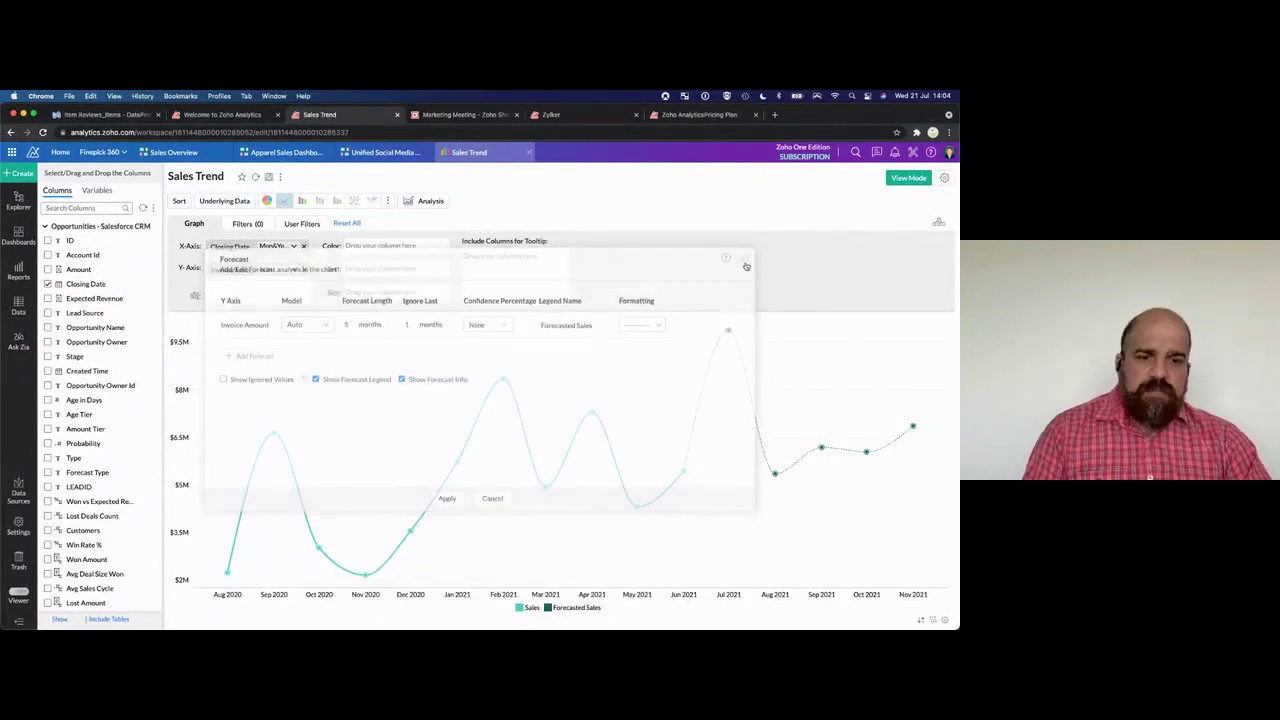
pyautogui.click(530, 153)
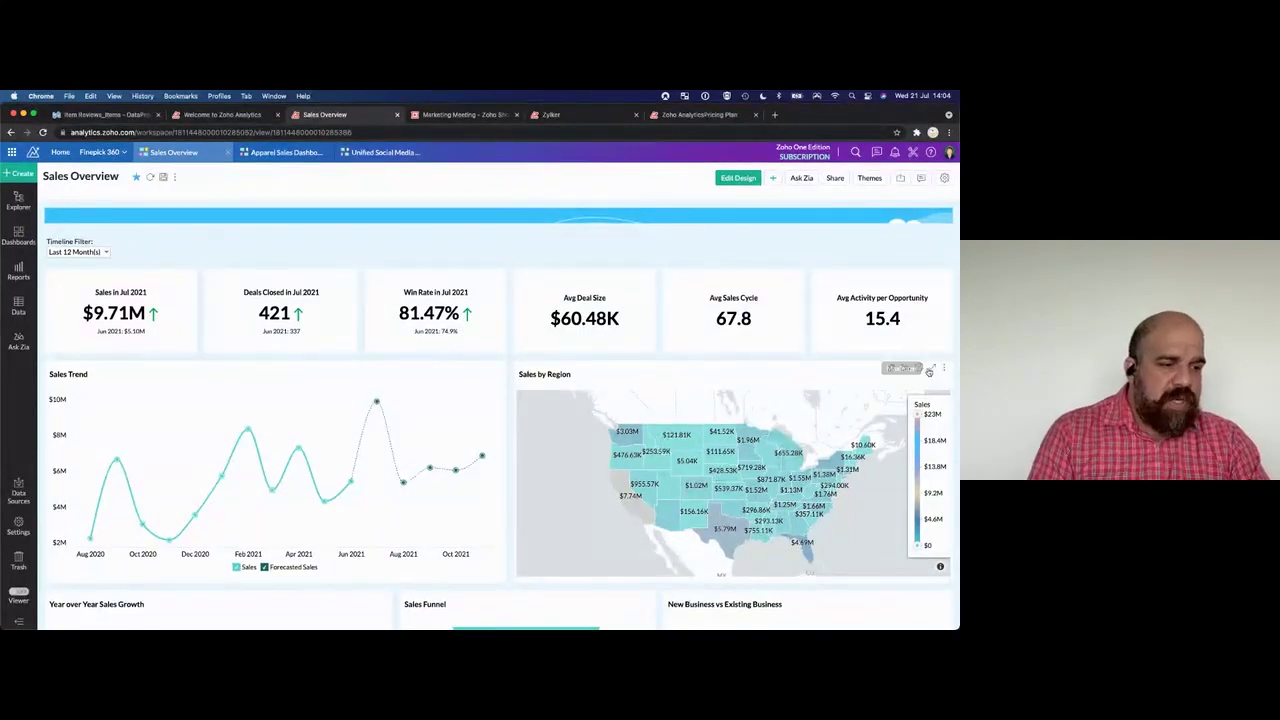
# View the enlarged Sales by Region map with its Zia Insights, and close the insights.
pyautogui.click(931, 372)
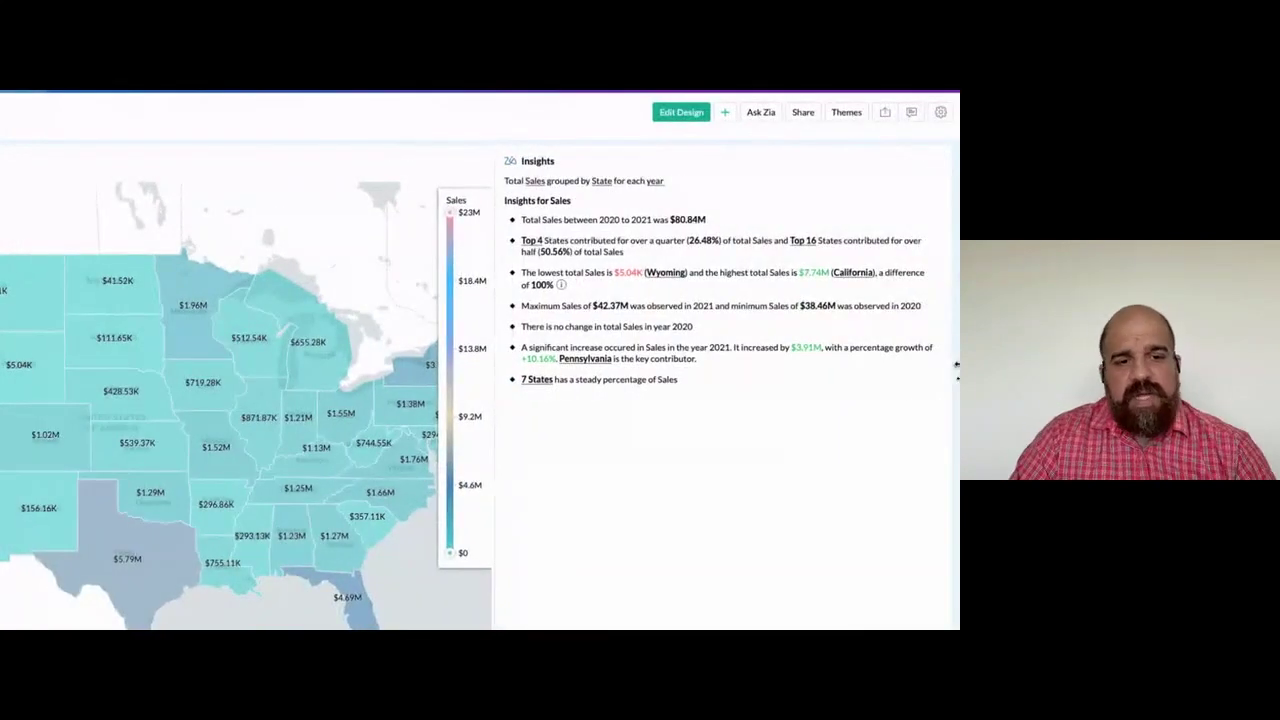
pyautogui.moveTo(530, 245)
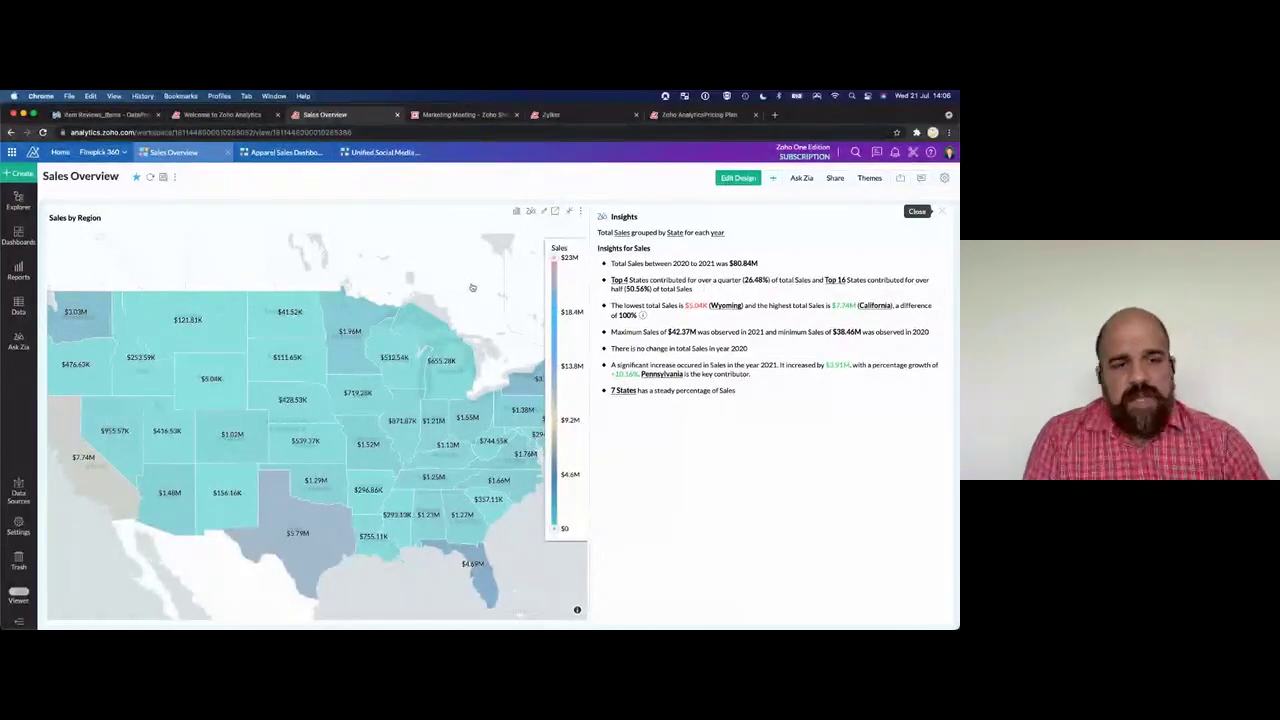
pyautogui.click(940, 212)
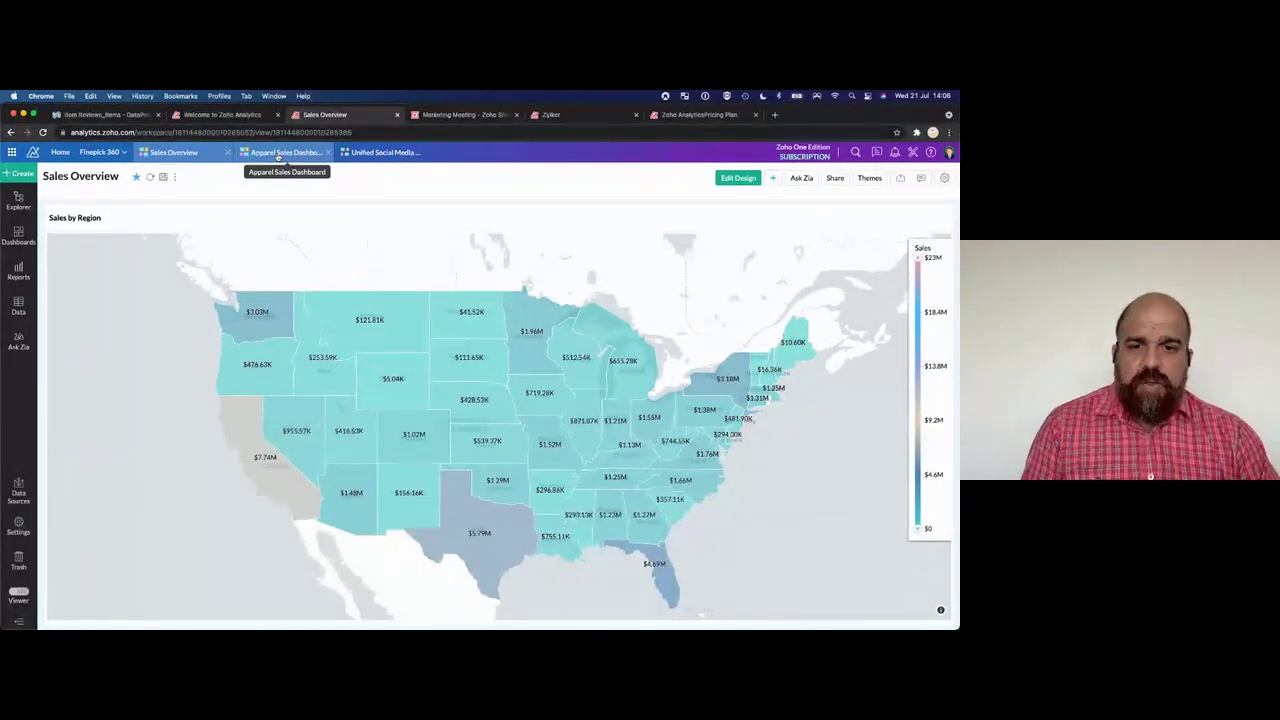
# Open the Apparel Sales Dashboard and review its widgets, including the item-type segments in the Apparel Sales by Salesperson chart.
pyautogui.click(278, 153)
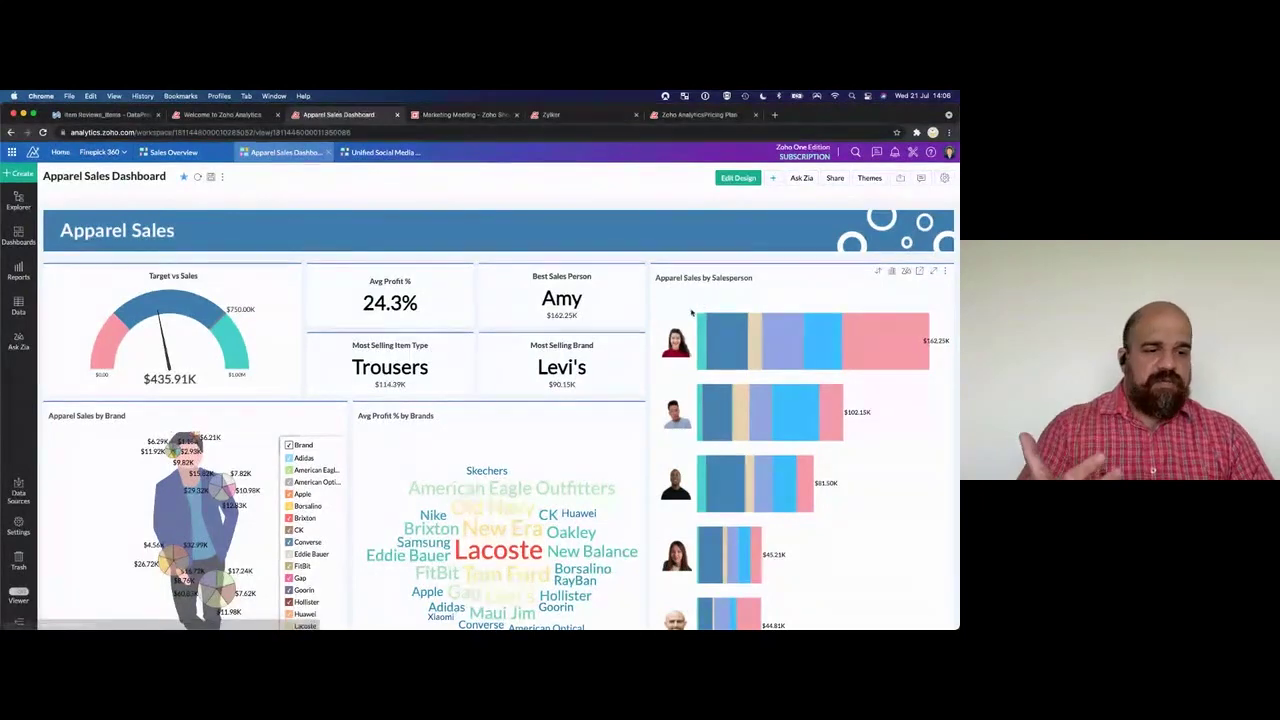
pyautogui.scroll(-2, 676, 342)
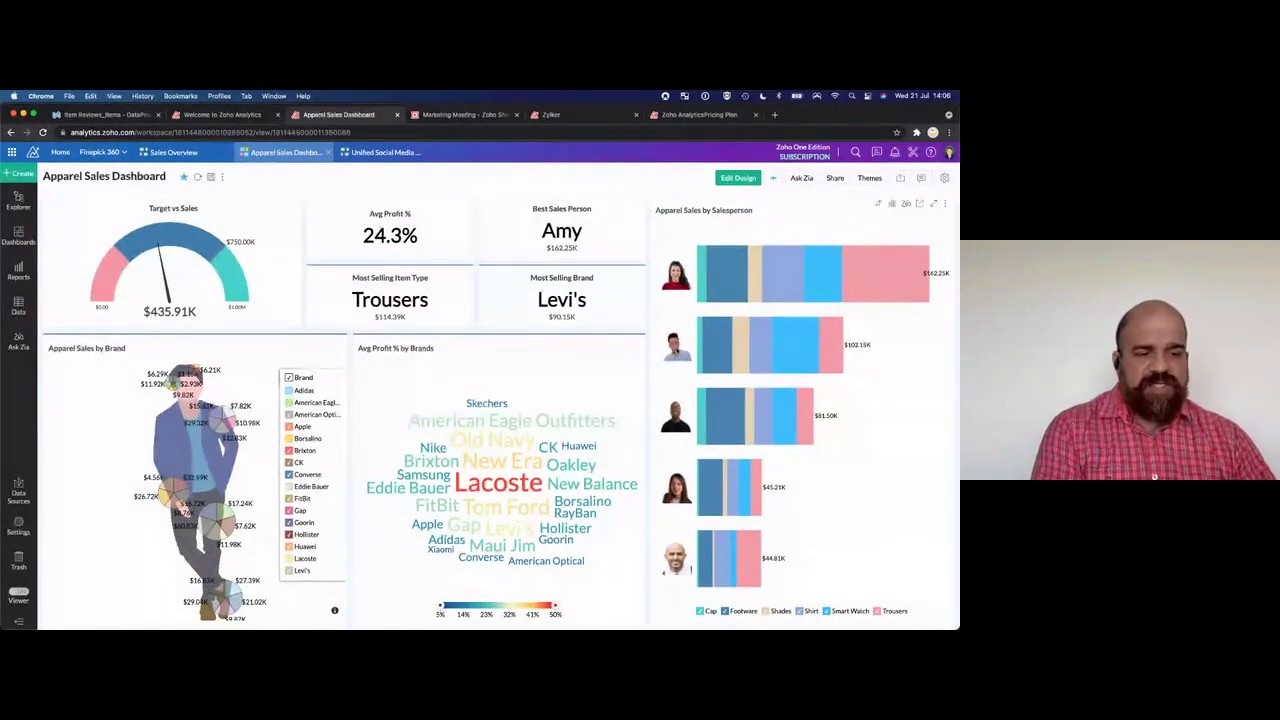
pyautogui.scroll(2, 686, 383)
pyautogui.moveTo(716, 342)
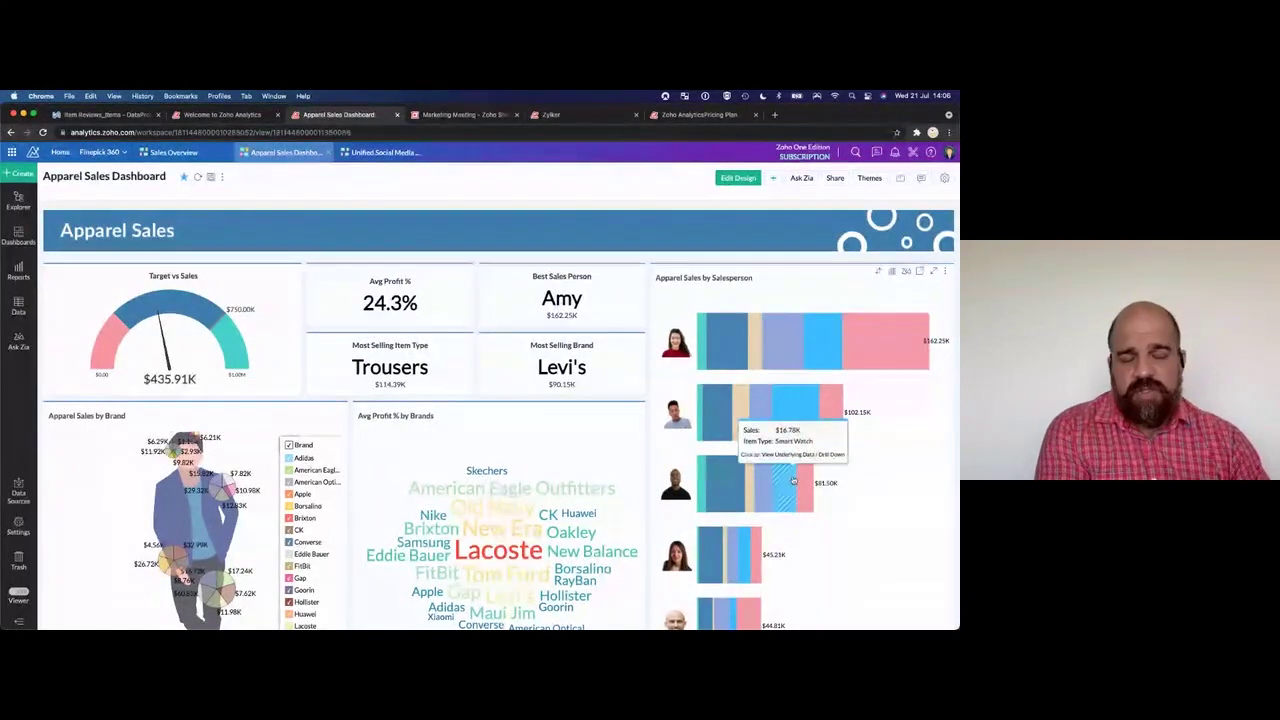
pyautogui.scroll(-2, 793, 481)
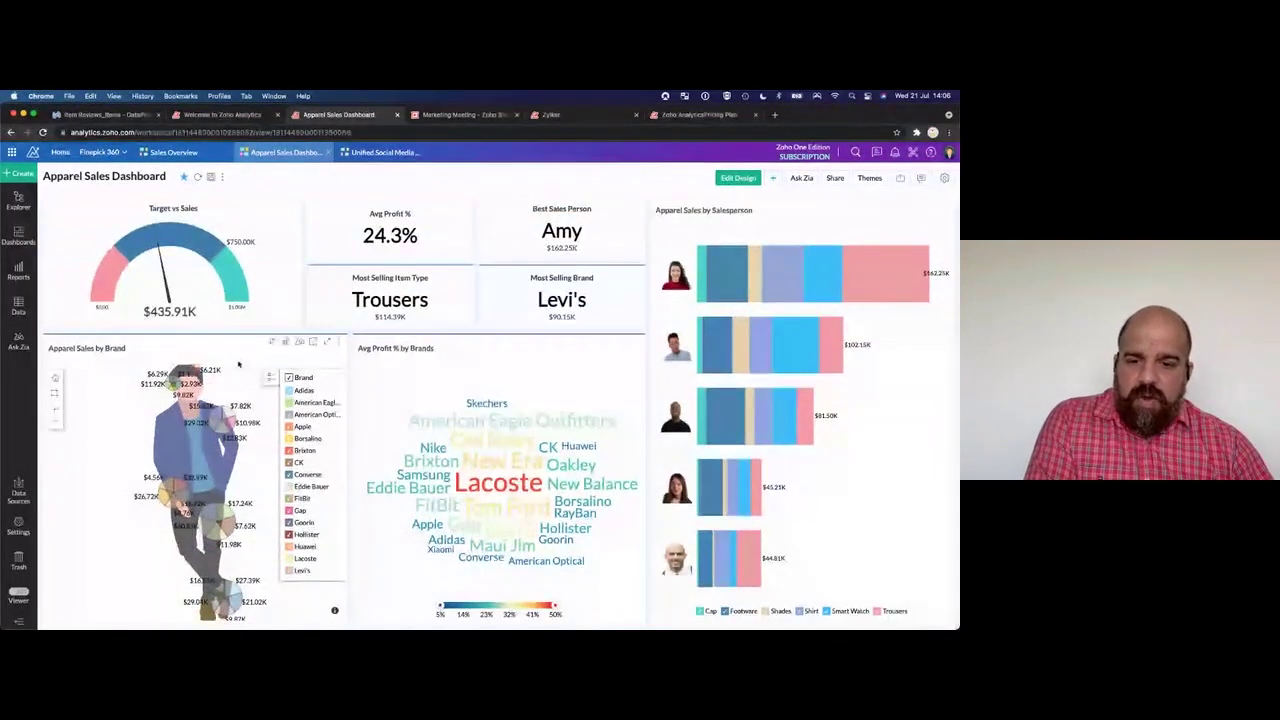
# Examine the Apparel Sales by Brand chart in its enlarged view, including the pies on the figure, and restore the dashboard layout.
pyautogui.scroll(-3, 328, 352)
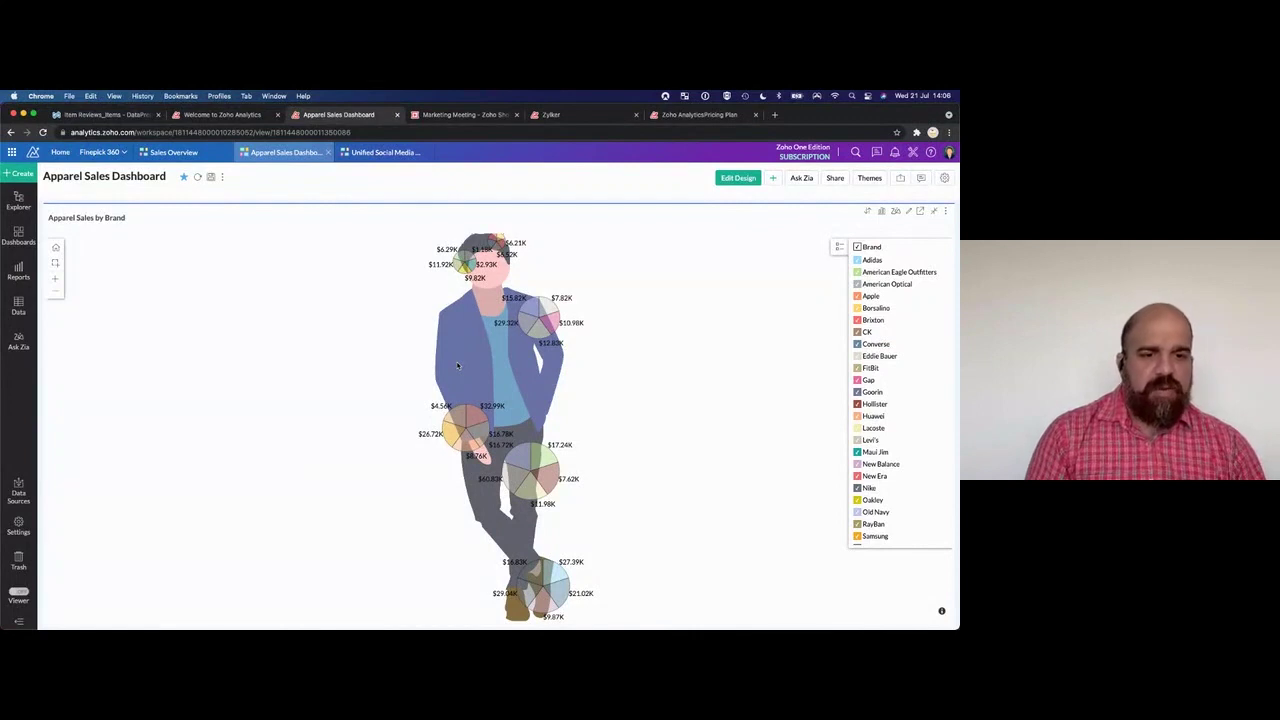
pyautogui.moveTo(460, 266)
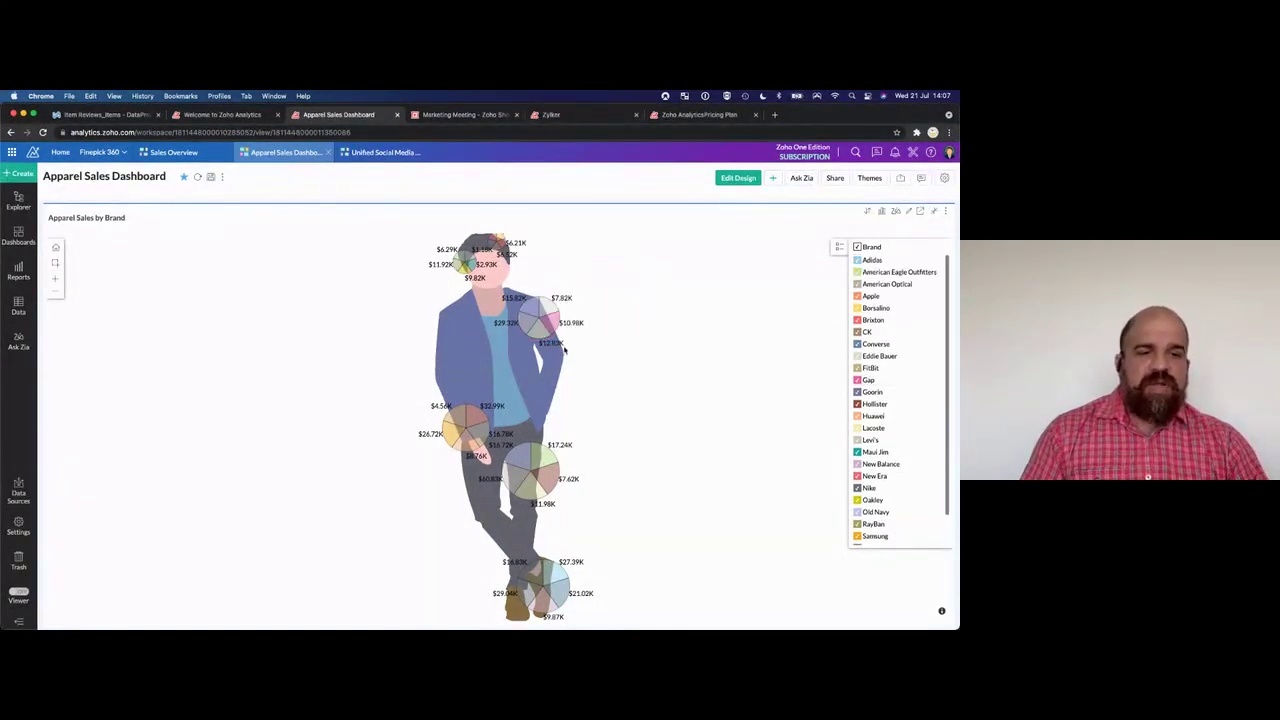
pyautogui.moveTo(520, 327)
pyautogui.moveTo(547, 307)
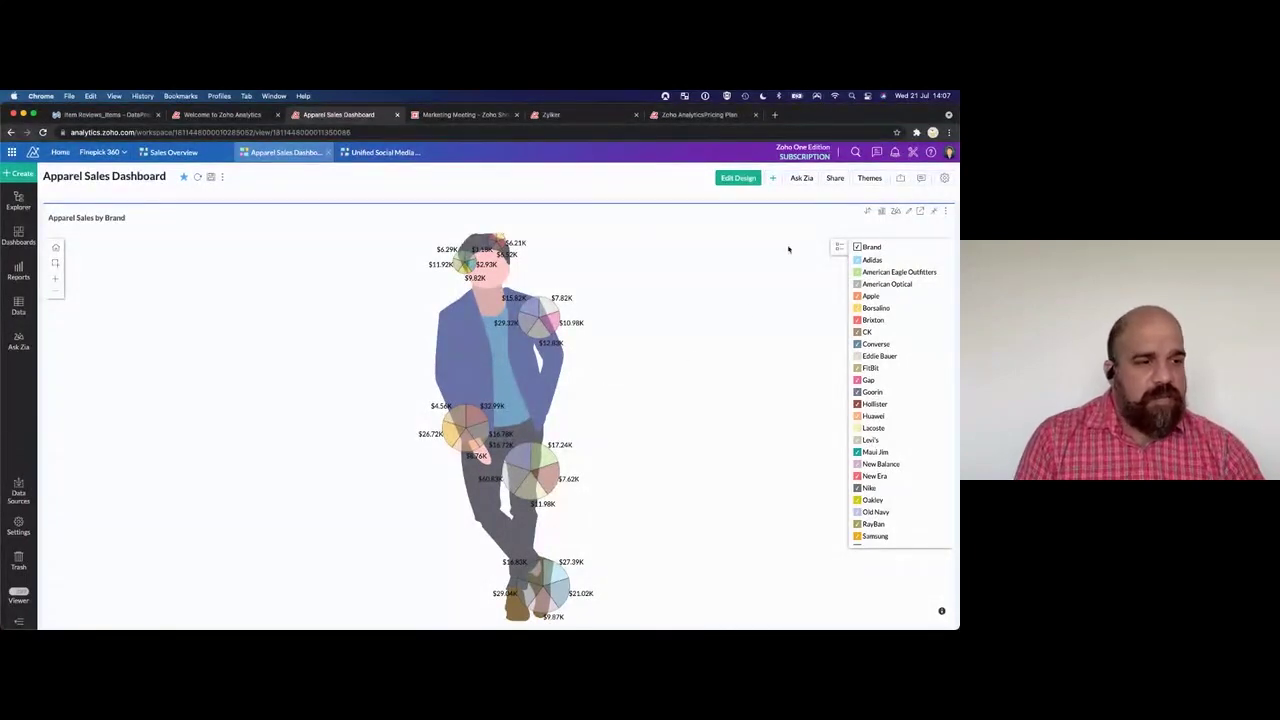
pyautogui.click(933, 211)
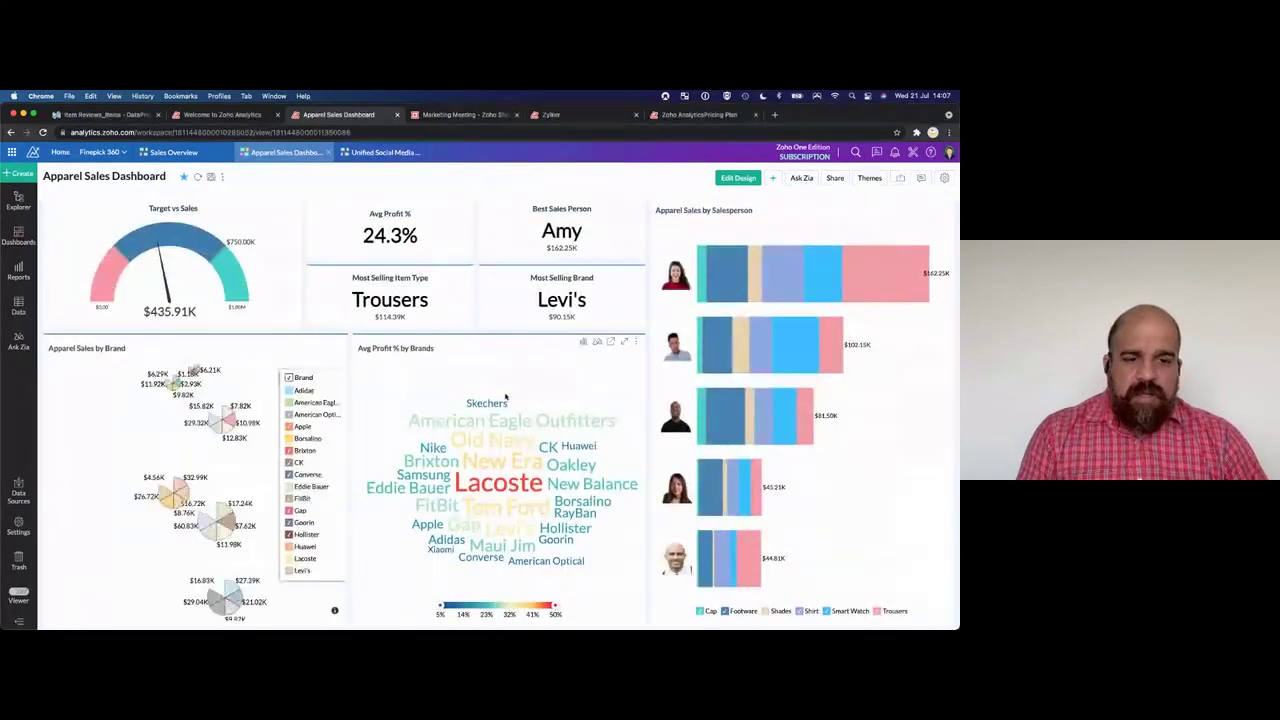
# Enlarge the Avg Profit % by Brands word cloud, limit its legend range to 5–32% and to 23–50%, and minimize it again.
pyautogui.click(623, 344)
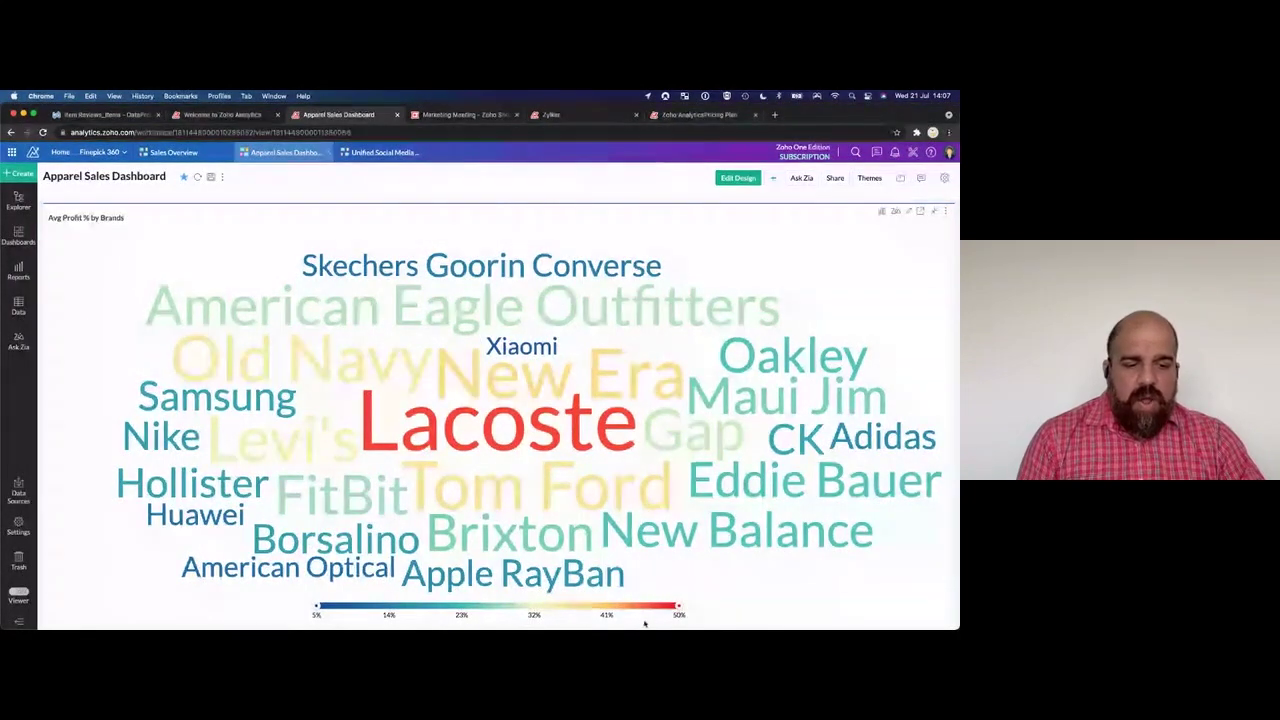
pyautogui.moveTo(679, 607)
pyautogui.moveTo(679, 607); pyautogui.dragTo(534, 613)
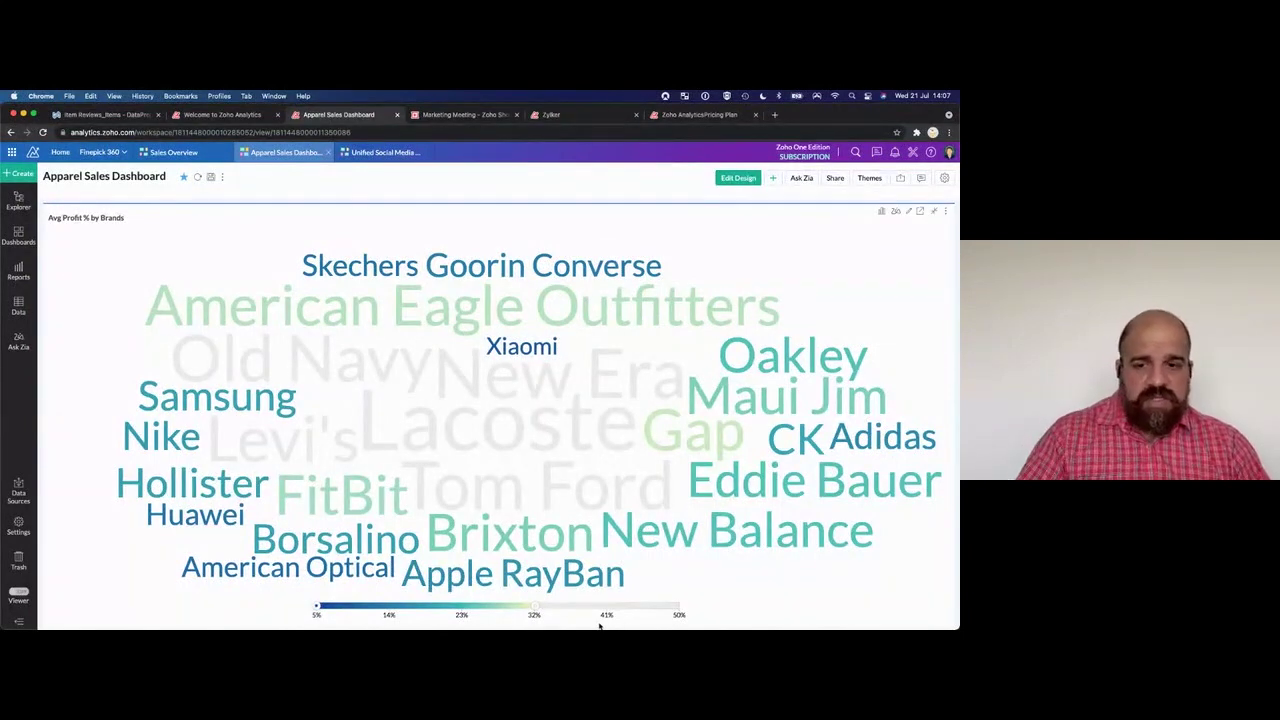
pyautogui.moveTo(535, 606); pyautogui.dragTo(679, 607)
pyautogui.moveTo(316, 606); pyautogui.dragTo(462, 622)
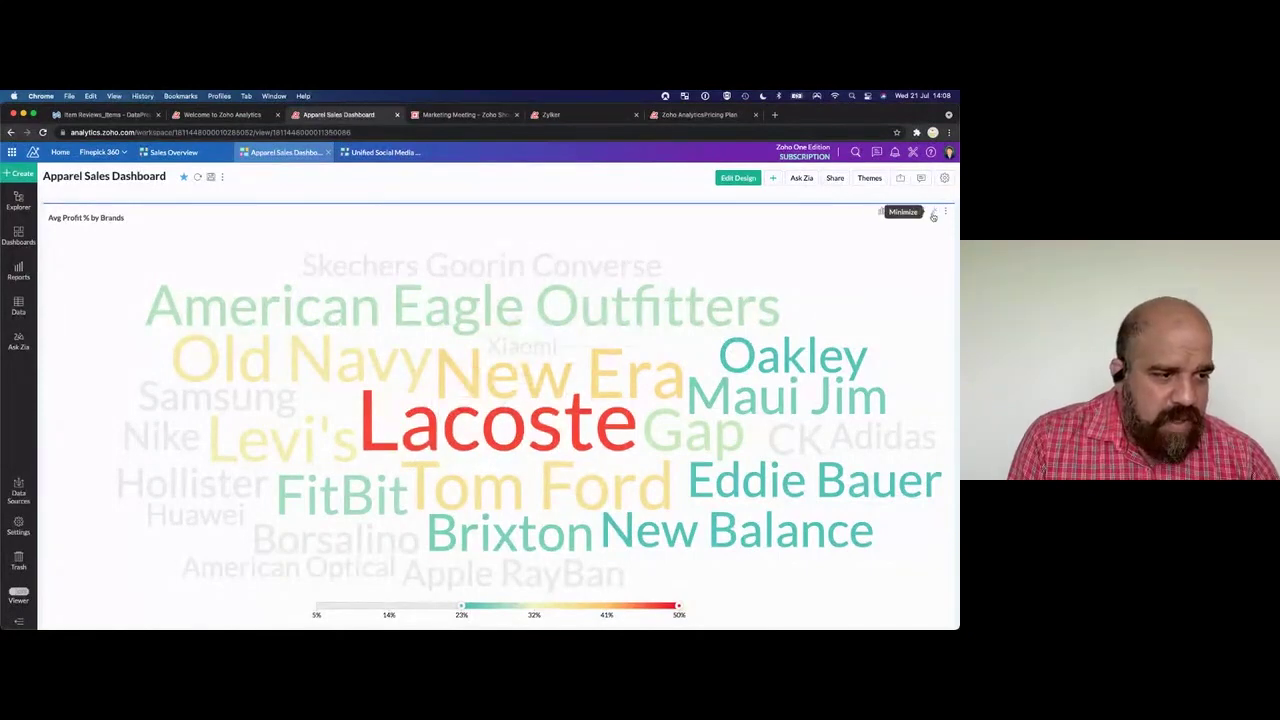
pyautogui.click(933, 215)
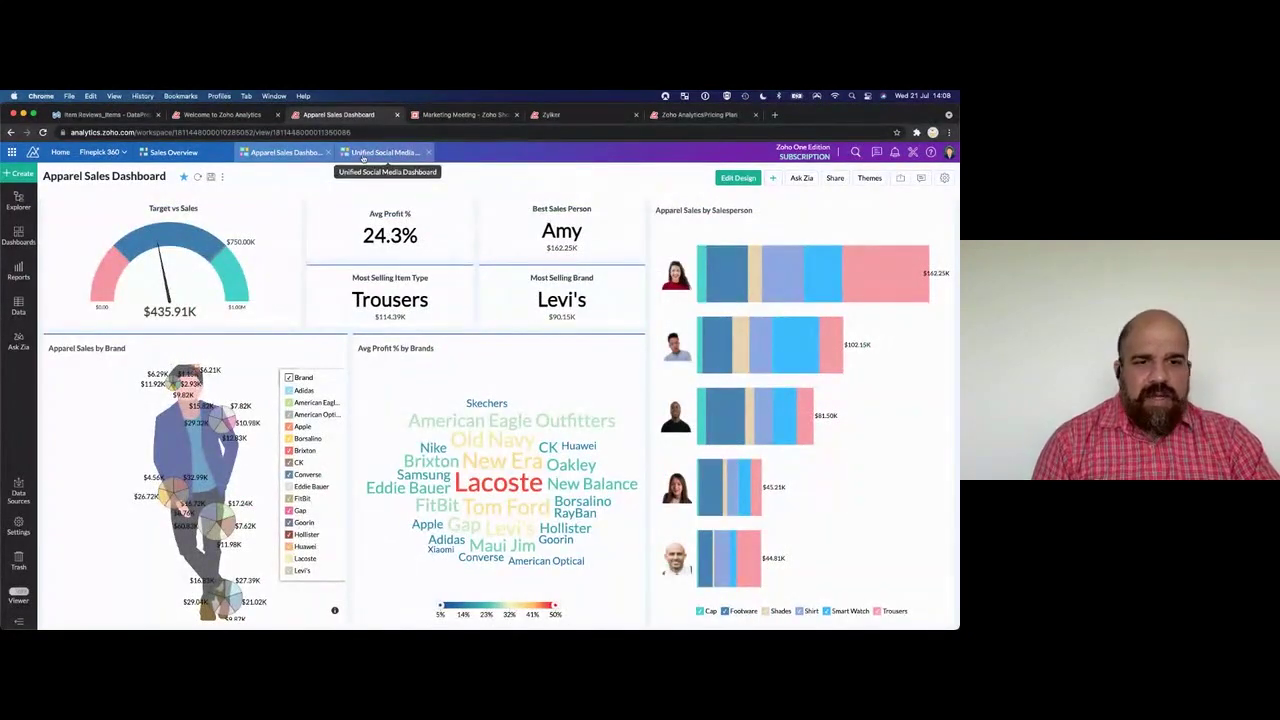
# Open Ask Zia and submit the question "show me sales by items".
pyautogui.click(19, 340)
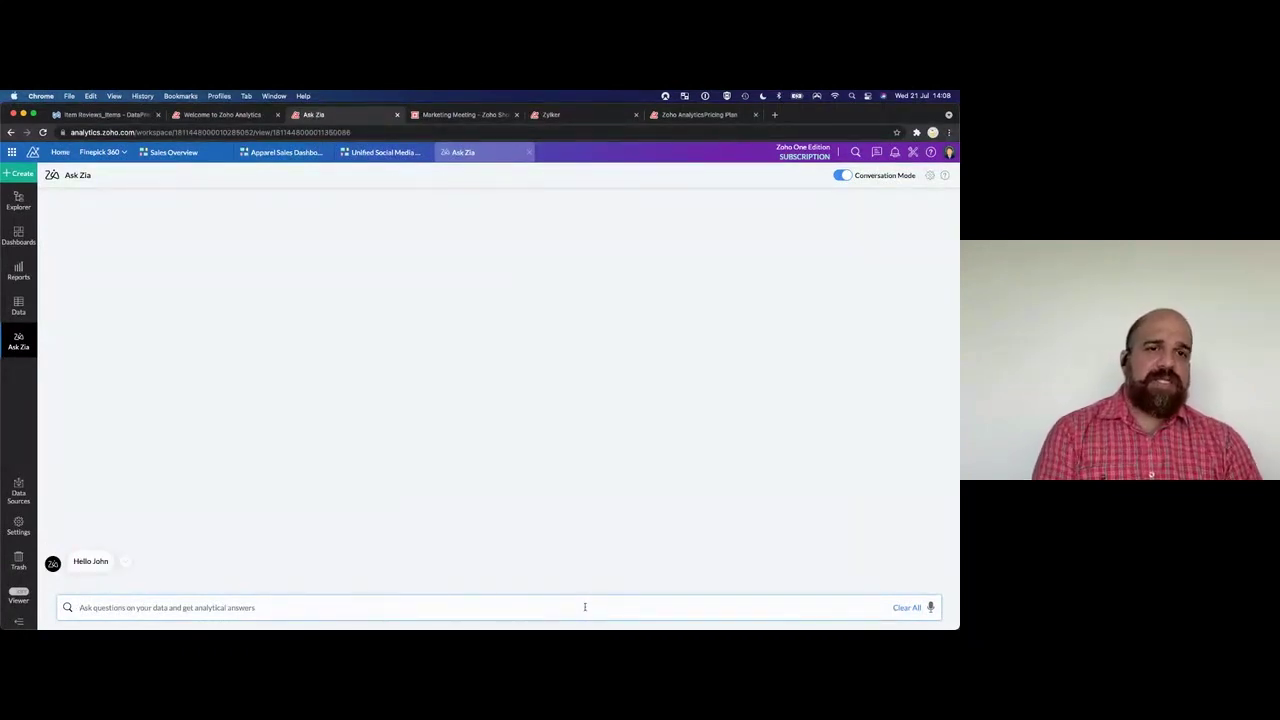
pyautogui.write('show me slaes')
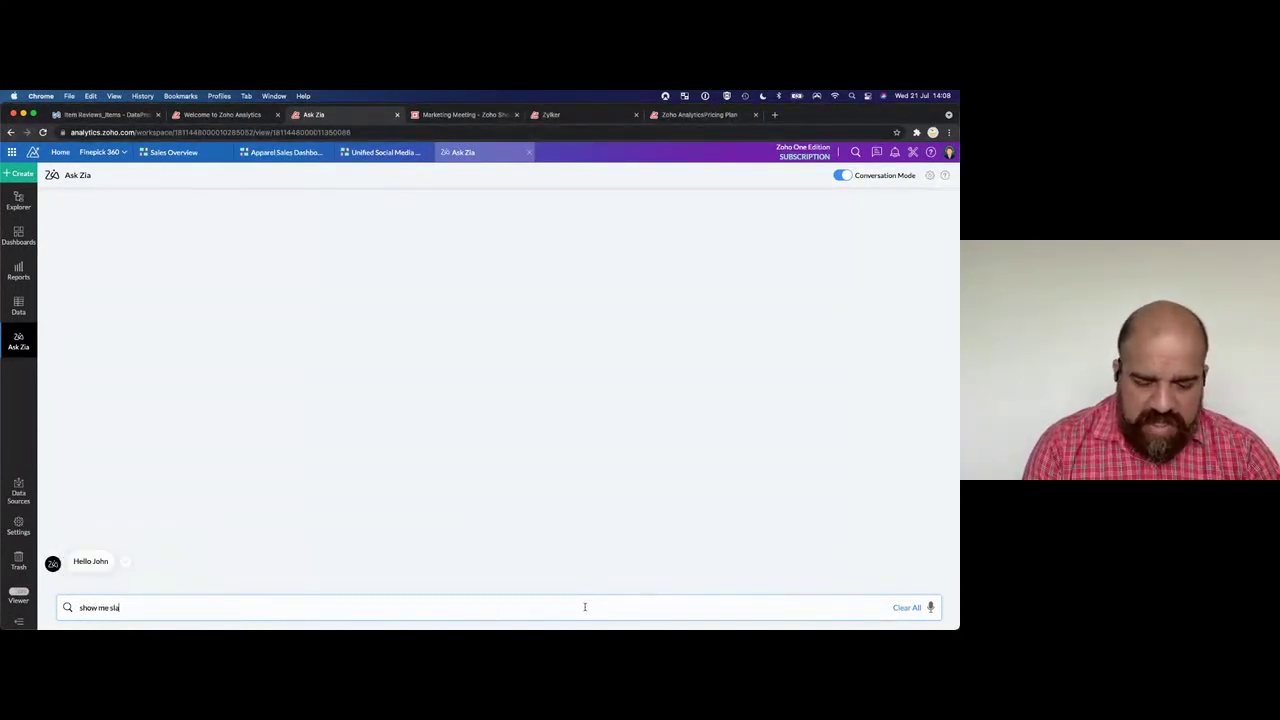
pyautogui.press('BackSpace')
pyautogui.press('BackSpace')
pyautogui.press('BackSpace')
pyautogui.press('BackSpace')
pyautogui.write('ales by items')
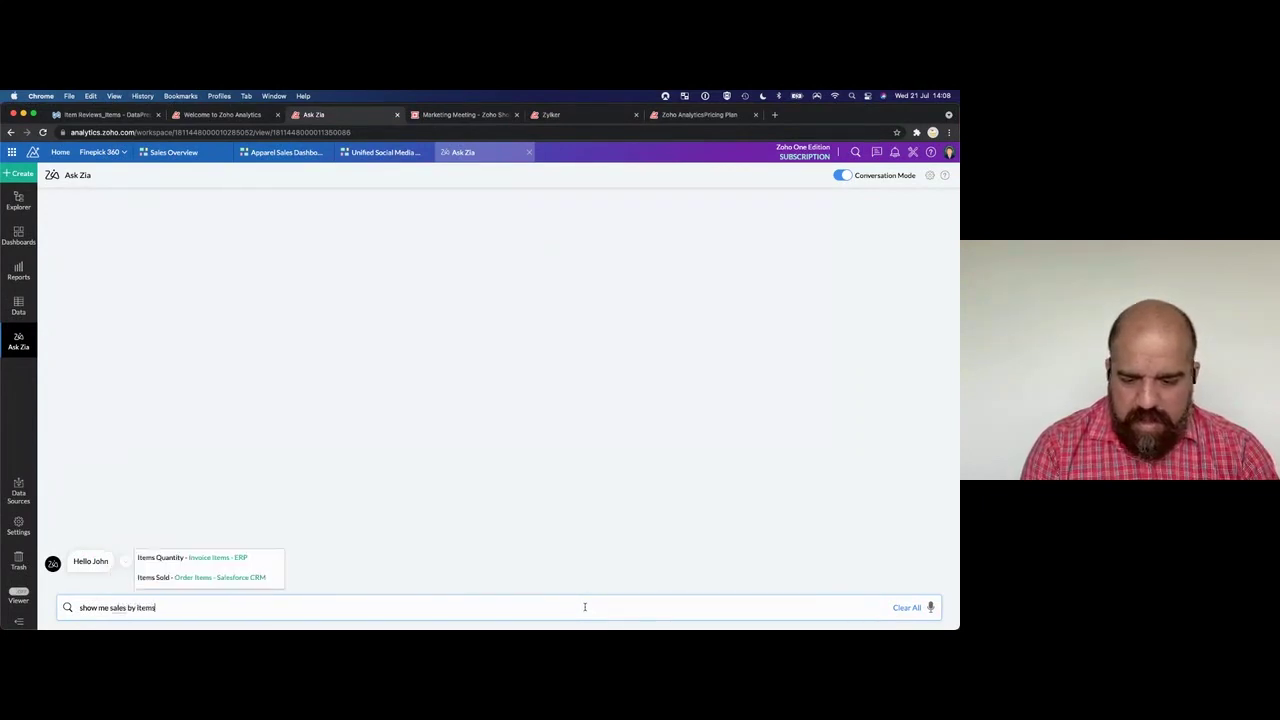
pyautogui.press('Return')
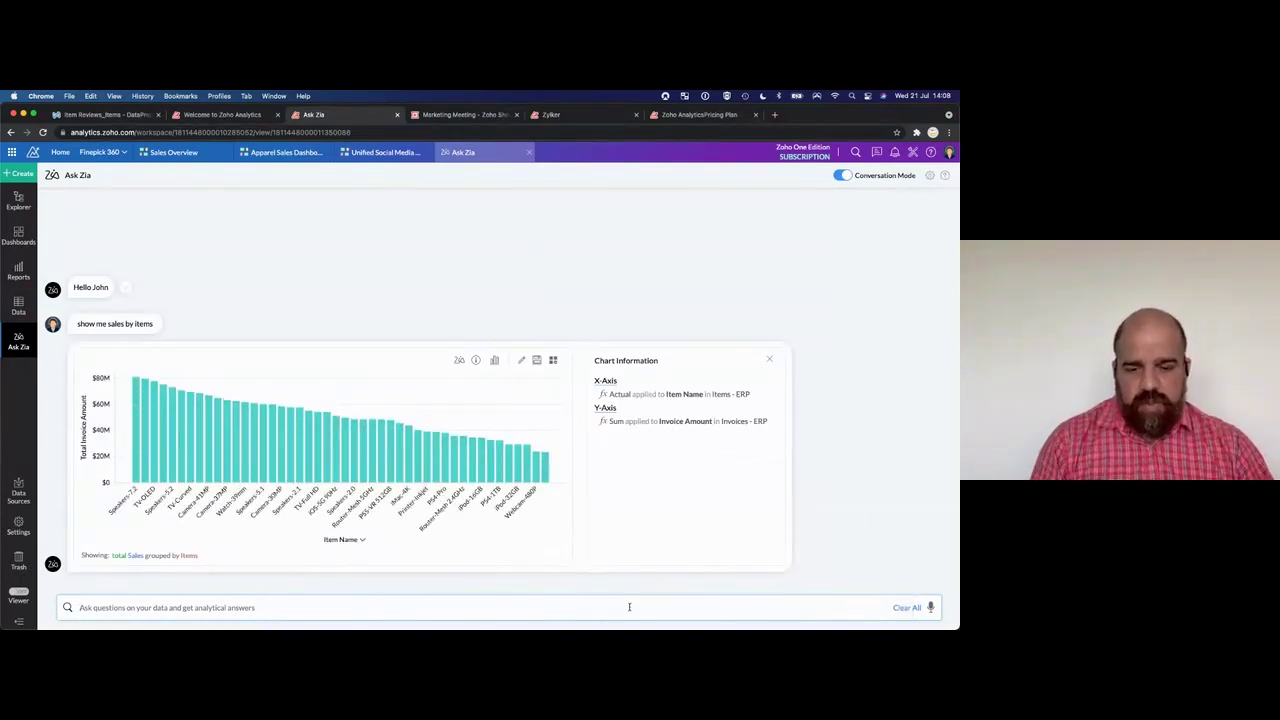
# Ask Zia the follow-up "get me the top 10", and switch to the Unified Social Media Dashboard.
pyautogui.write('get me the top 10')
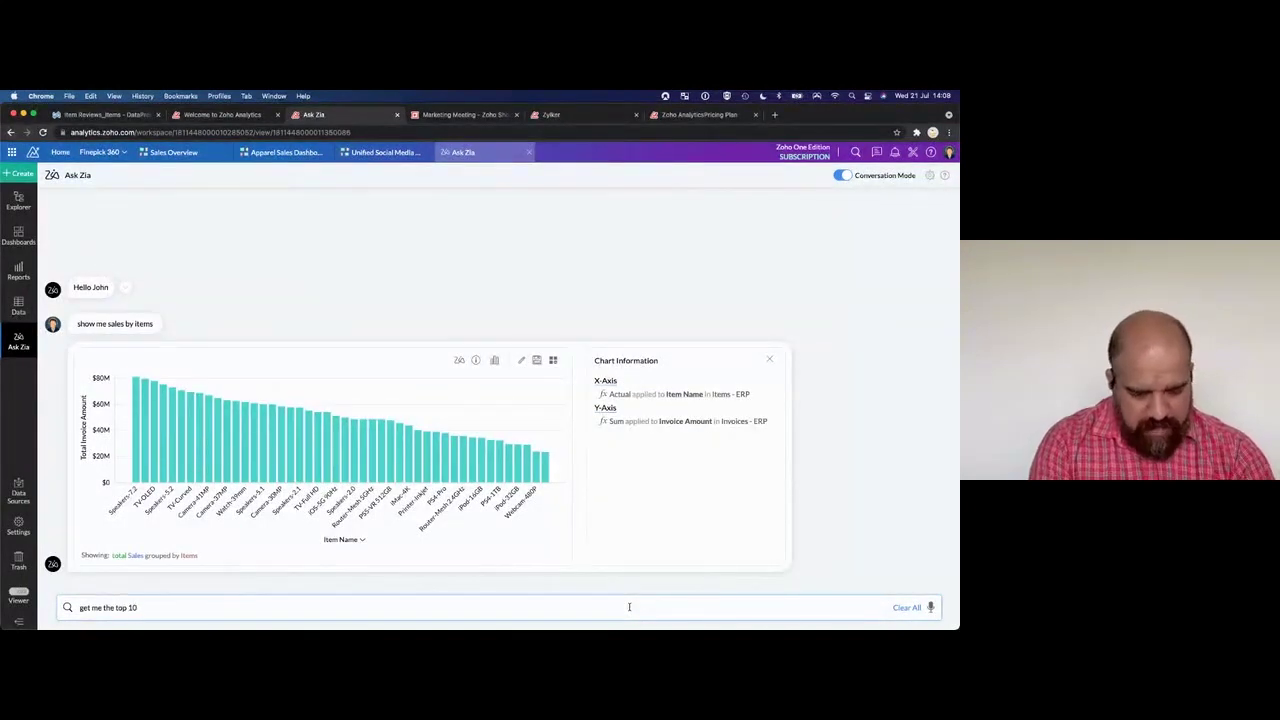
pyautogui.press('Return')
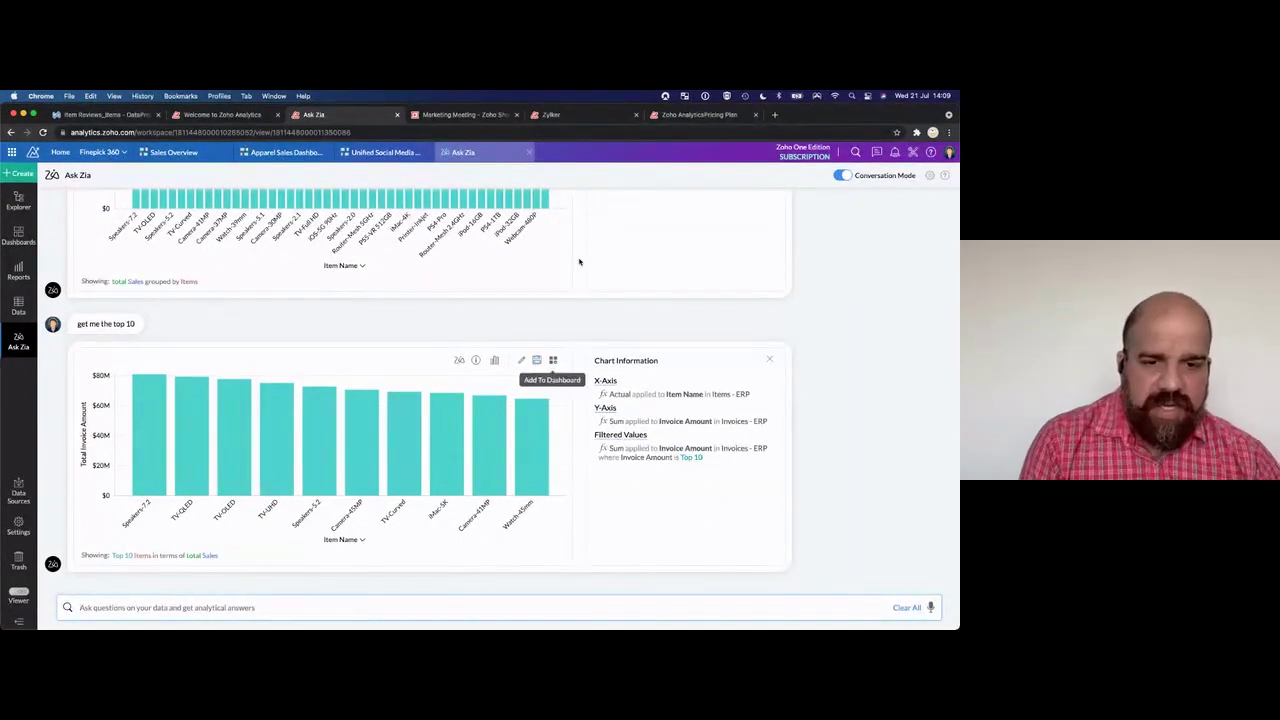
pyautogui.click(370, 157)
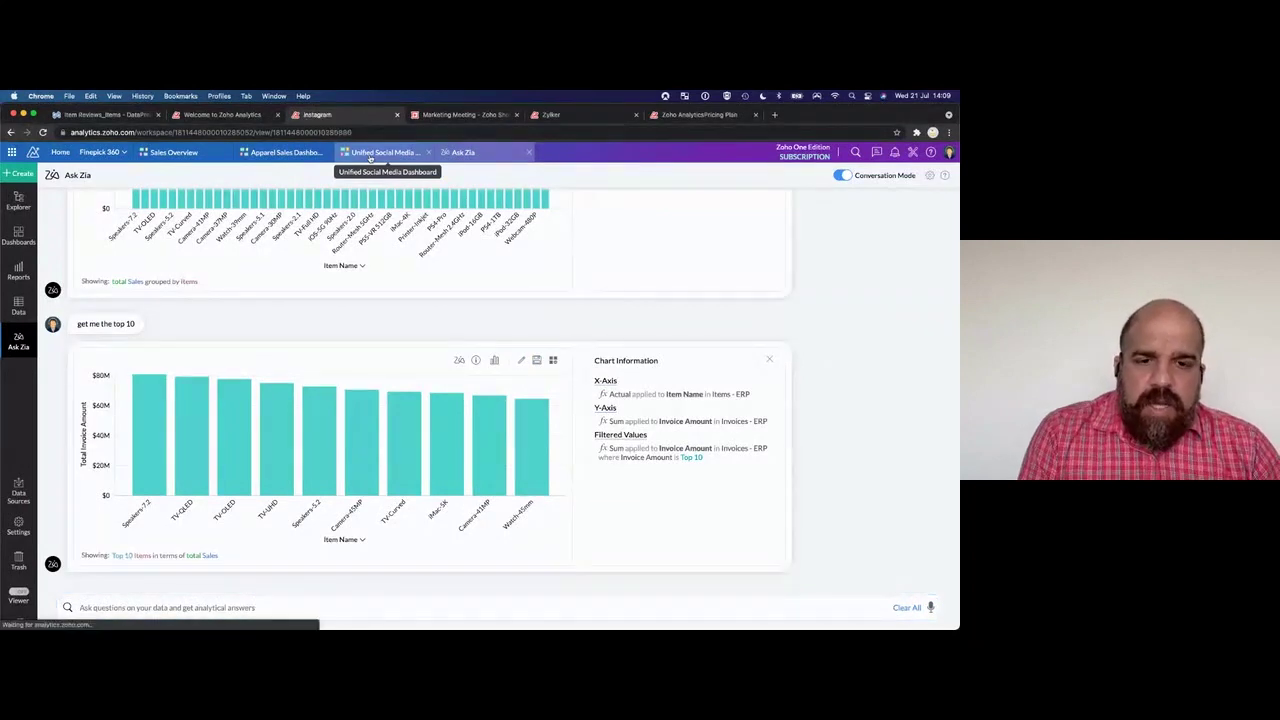